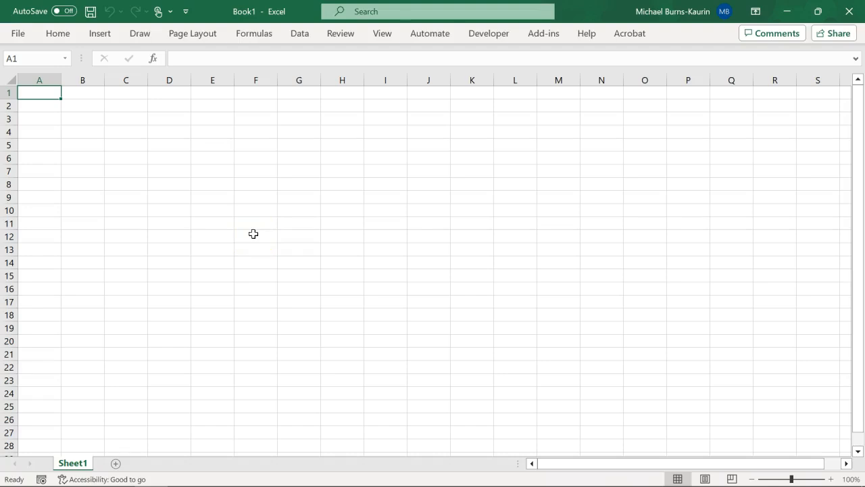
{"action": "type", "text": "sol"}
{"action": "key", "text": "BackSpace"}
{"action": "key", "text": "BackSpace"}
{"action": "key", "text": "BackSpace"}
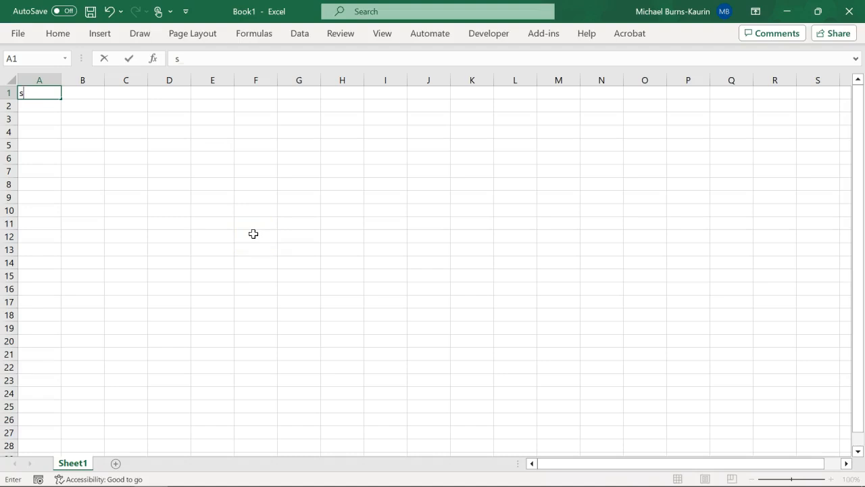
- Label cell A1 "vol mL" and enter the volume 100 in B1
{"action": "type", "text": "vol mL"}
{"action": "key", "text": "Tab"}
{"action": "type", "text": "100"}
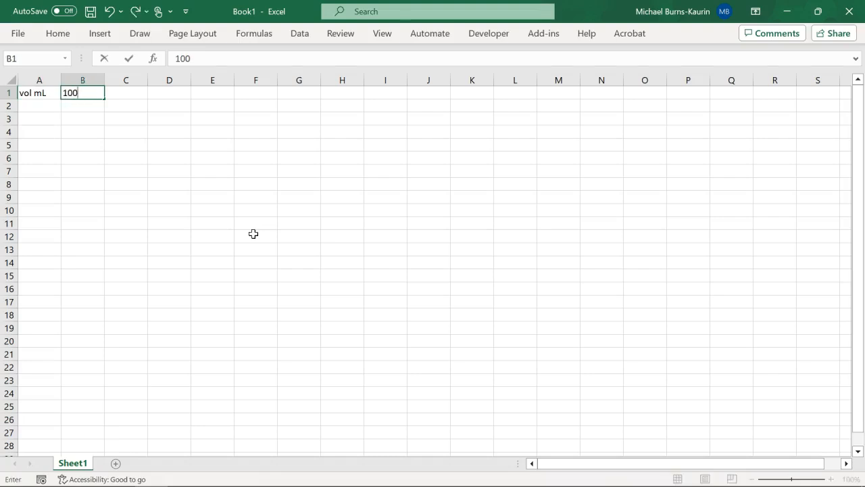
{"action": "key", "text": "Return"}
- Label cell A2 "unc mL" and enter the volume uncertainty 1 in B2
{"action": "key", "text": "Left"}
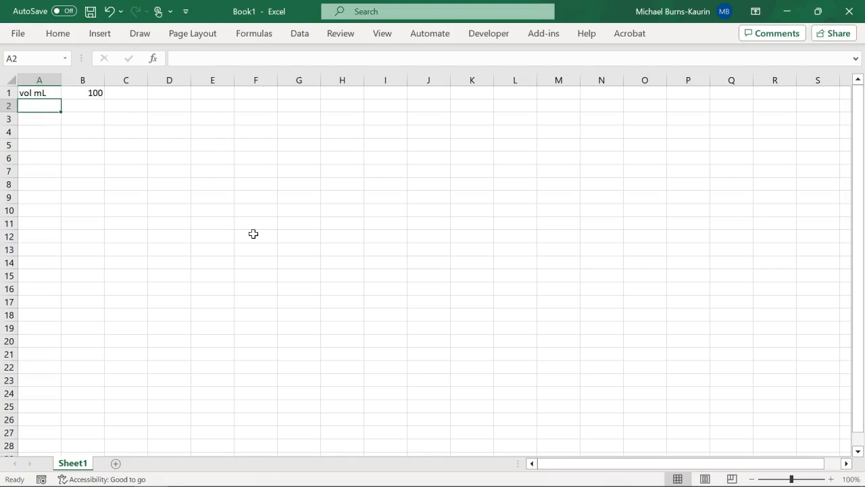
{"action": "type", "text": "unc"}
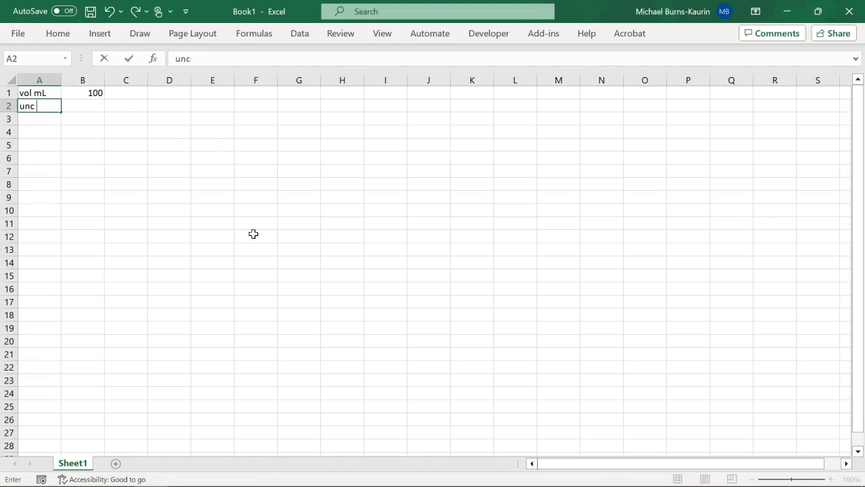
{"action": "type", "text": " mL"}
{"action": "key", "text": "Tab"}
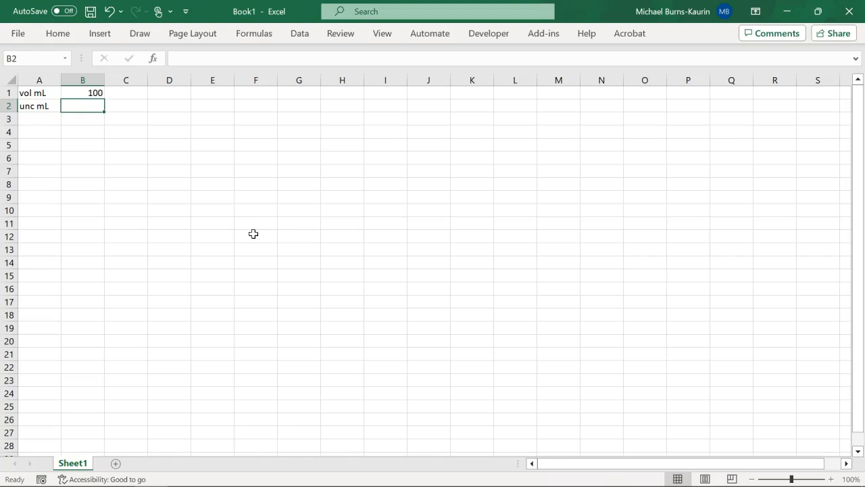
{"action": "type", "text": "1"}
{"action": "key", "text": "Return"}
- Enter the column heading "length cm" in cell A4, leaving row 3 blank
{"action": "key", "text": "Return"}
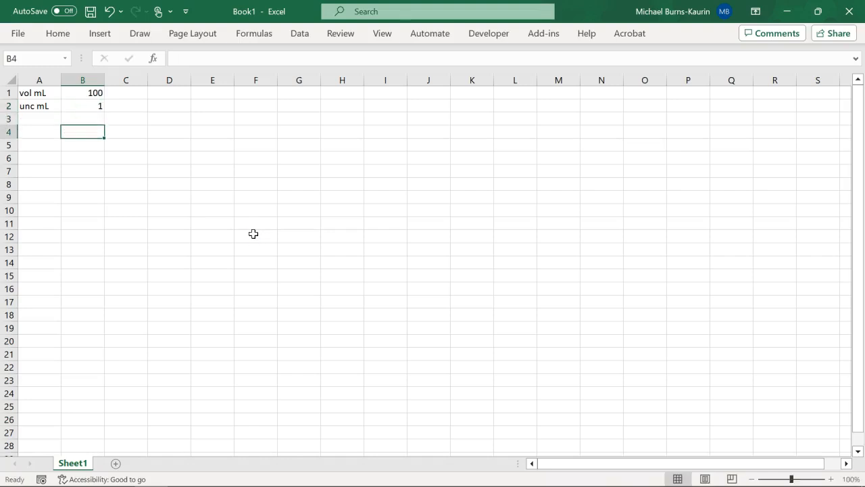
{"action": "key", "text": "Left"}
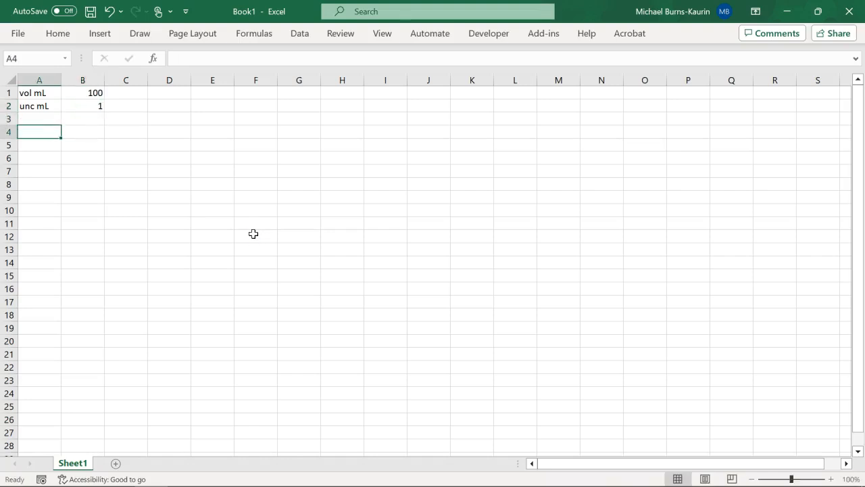
{"action": "type", "text": "length"}
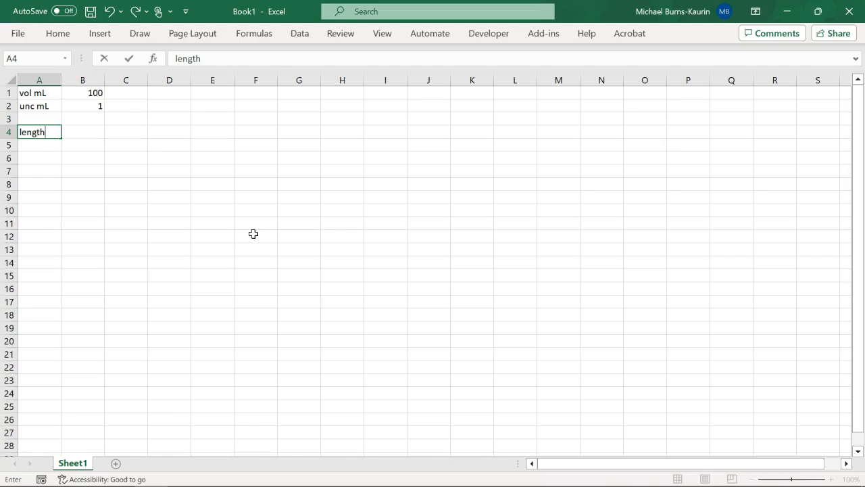
{"action": "type", "text": " cm"}
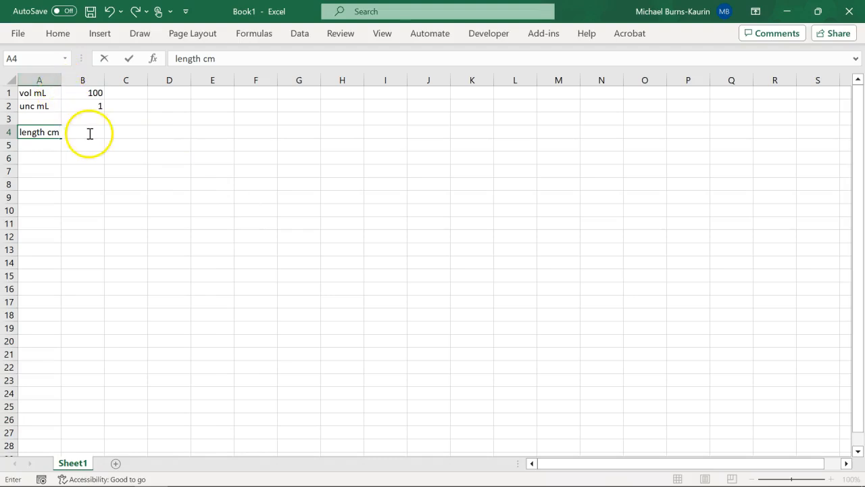
{"action": "key", "text": "Return"}
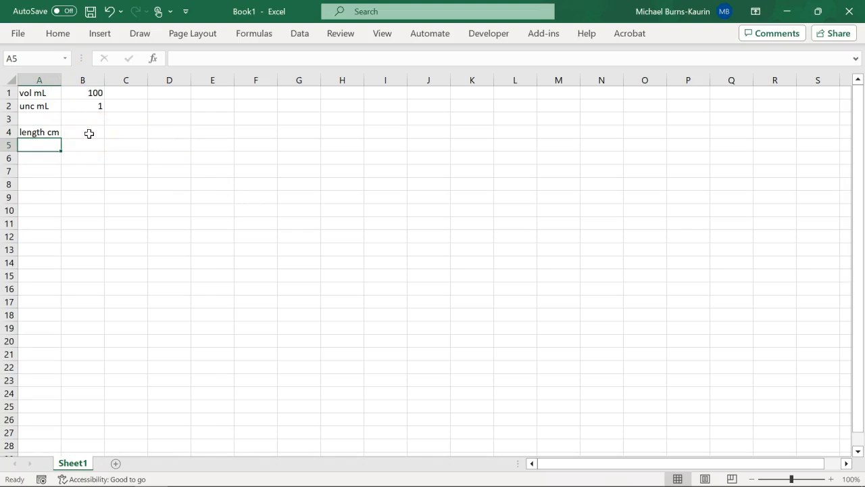
- Enter the length measurements 8.2, 8.2, 8.3, 8.1, 8.2 and 8.3 in cells A5 through A10
{"action": "type", "text": "8.2"}
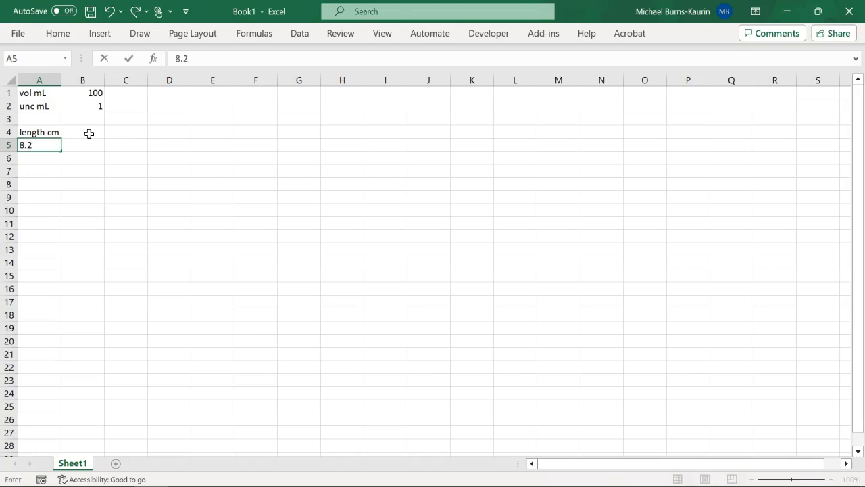
{"action": "key", "text": "Return"}
{"action": "type", "text": "8.2"}
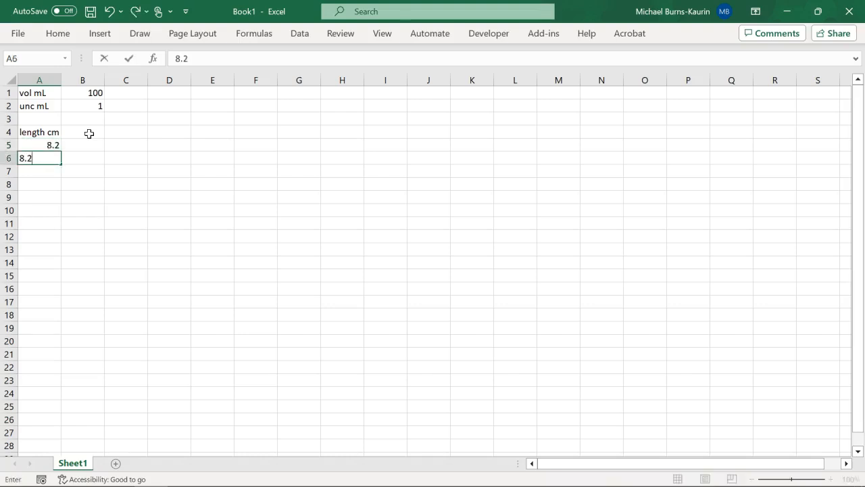
{"action": "key", "text": "Return"}
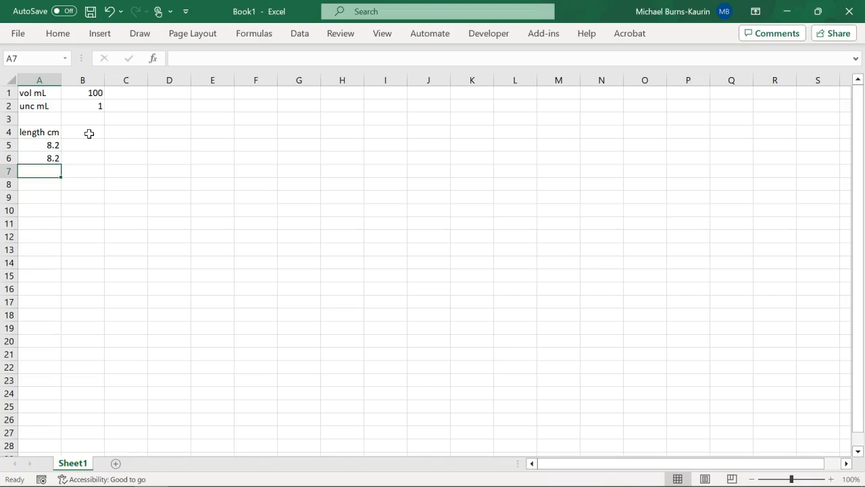
{"action": "type", "text": "8.3"}
{"action": "key", "text": "Return"}
{"action": "type", "text": "8.1"}
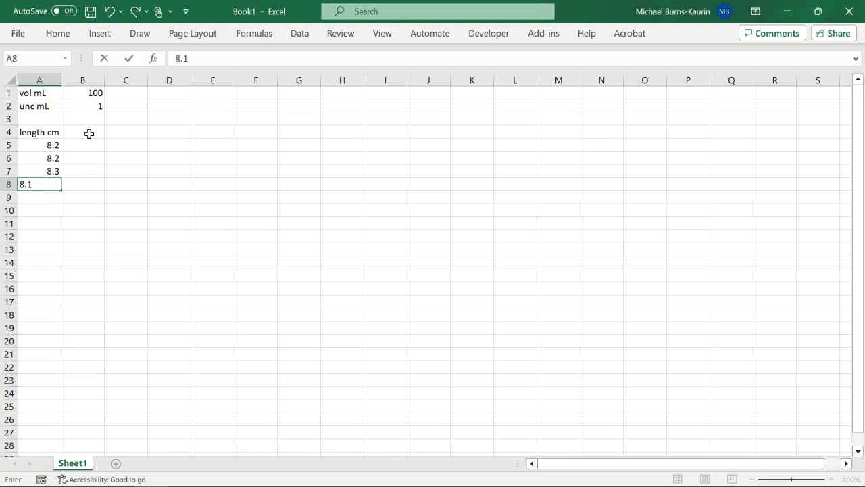
{"action": "key", "text": "Return"}
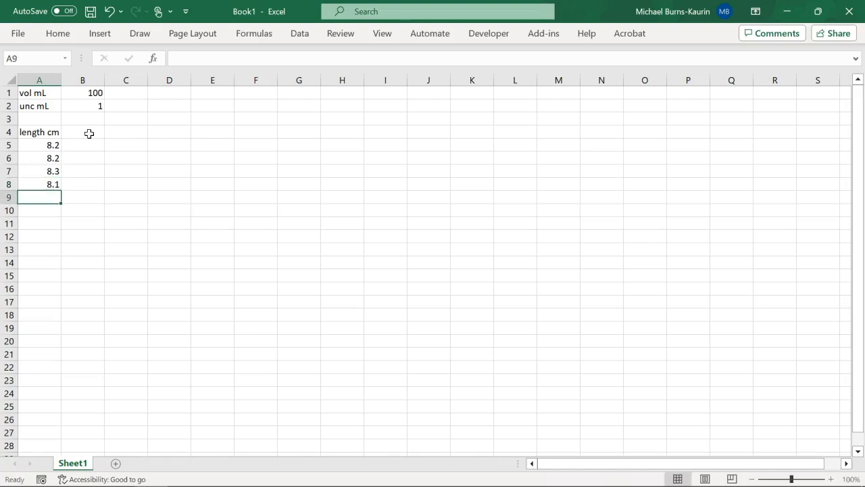
{"action": "type", "text": "8.2"}
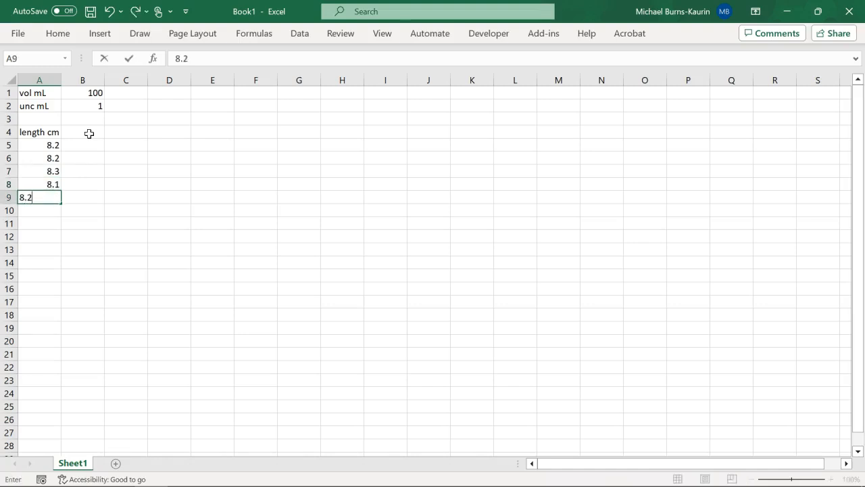
{"action": "key", "text": "Return"}
{"action": "type", "text": "8.3"}
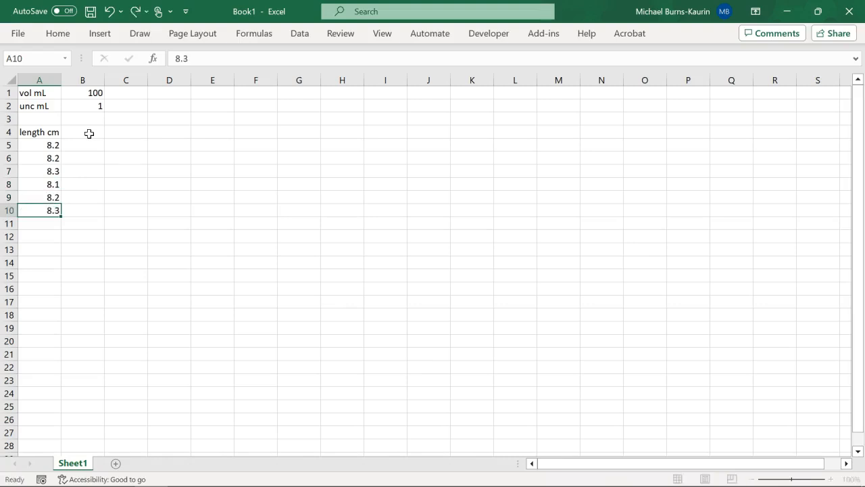
{"action": "key", "text": "Return"}
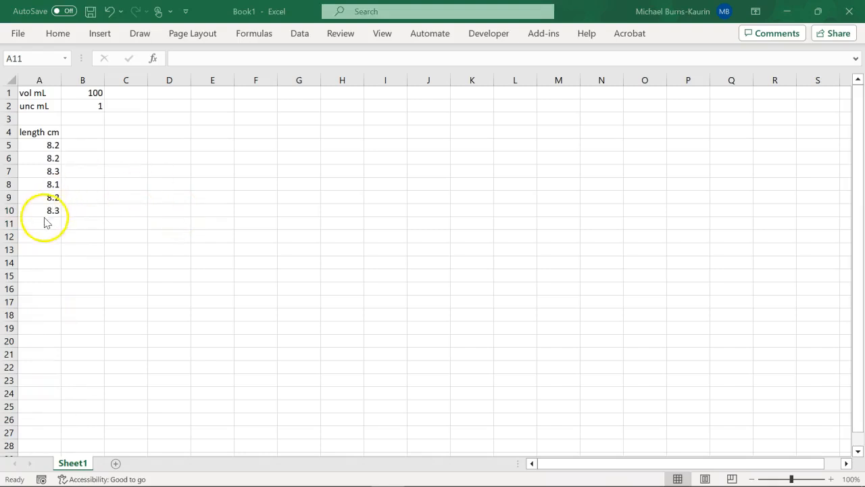
- Enter the labels "mean length cm" in B11 and "unc mean length cm" in B12
{"action": "left_click", "coordinate": [91, 223]}
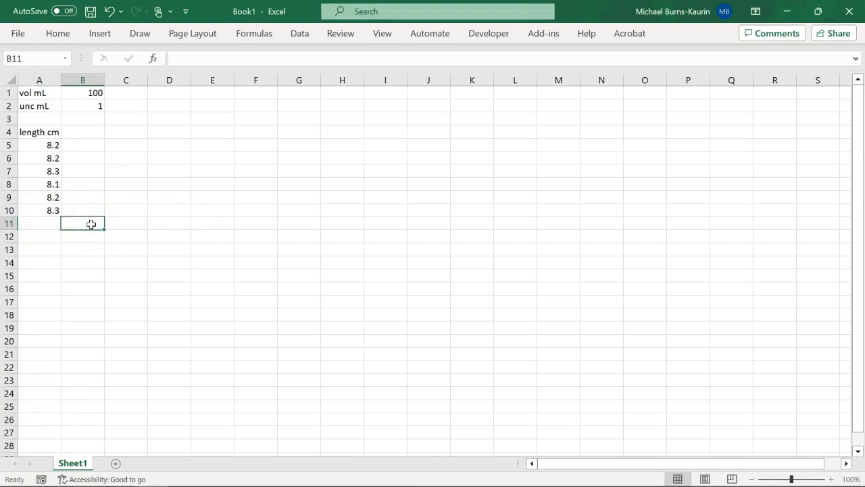
{"action": "type", "text": "mean le"}
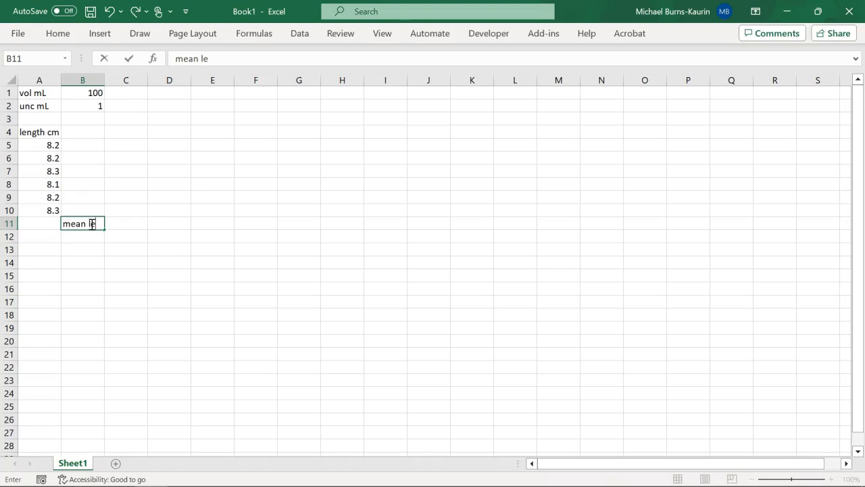
{"action": "type", "text": "ngth cm"}
{"action": "key", "text": "Return"}
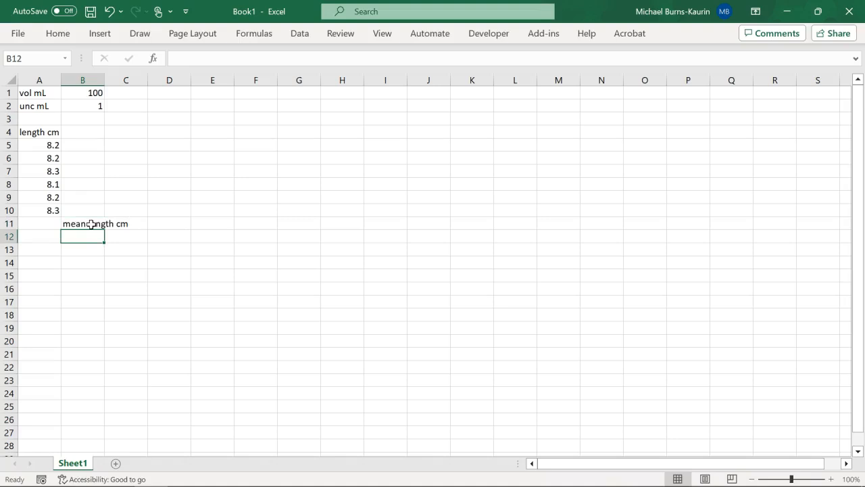
{"action": "type", "text": "unc"}
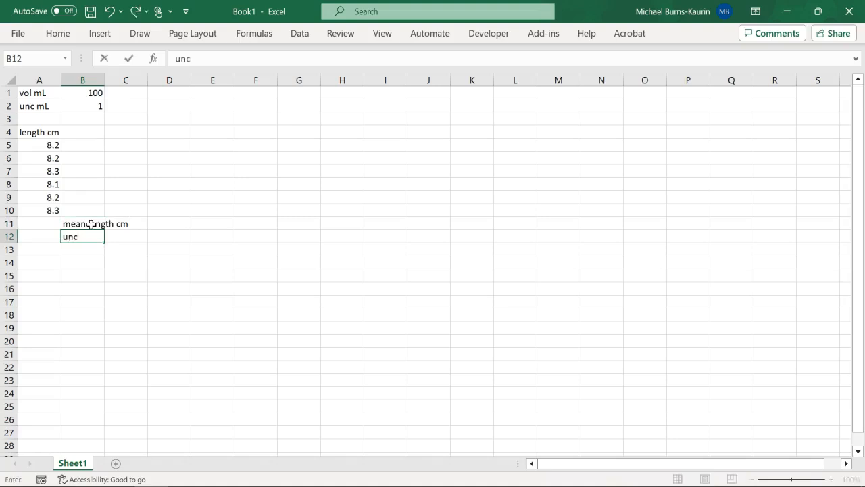
{"action": "type", "text": " mean length cm"}
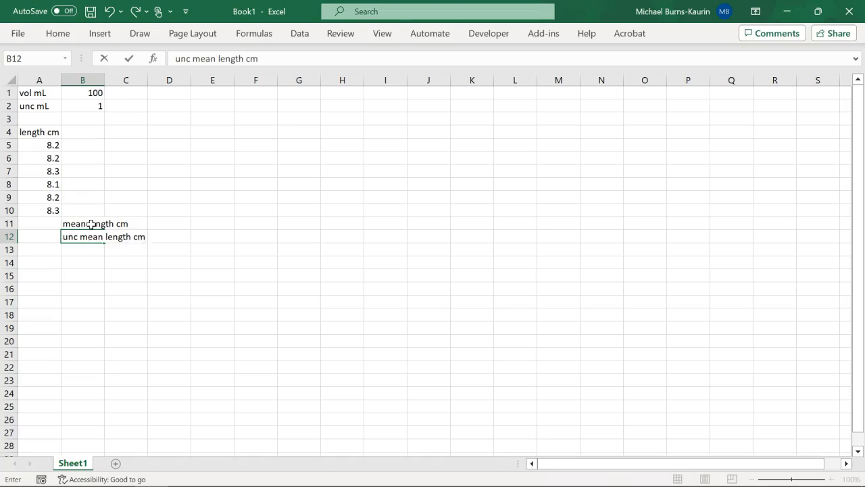
{"action": "key", "text": "Return"}
- Calculate the mean length in A11 with the formula =average(A5:A10)
{"action": "key", "text": "Left"}
{"action": "key", "text": "Up"}
{"action": "key", "text": "Up"}
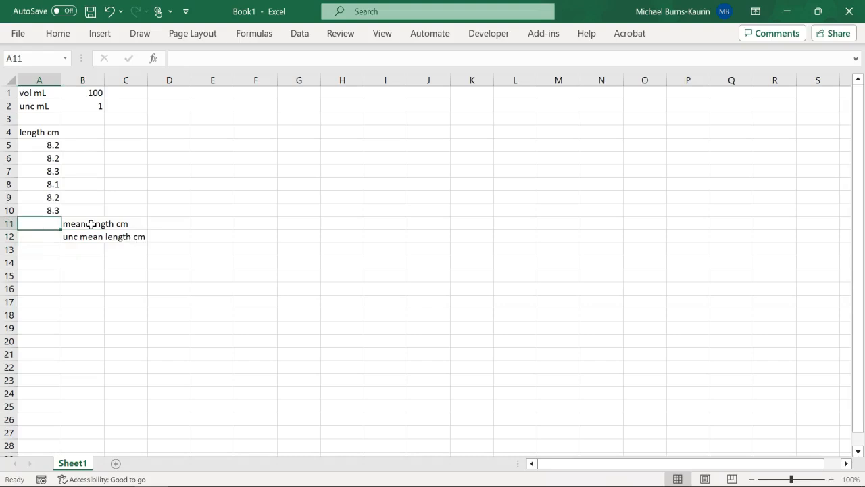
{"action": "type", "text": "=ave"}
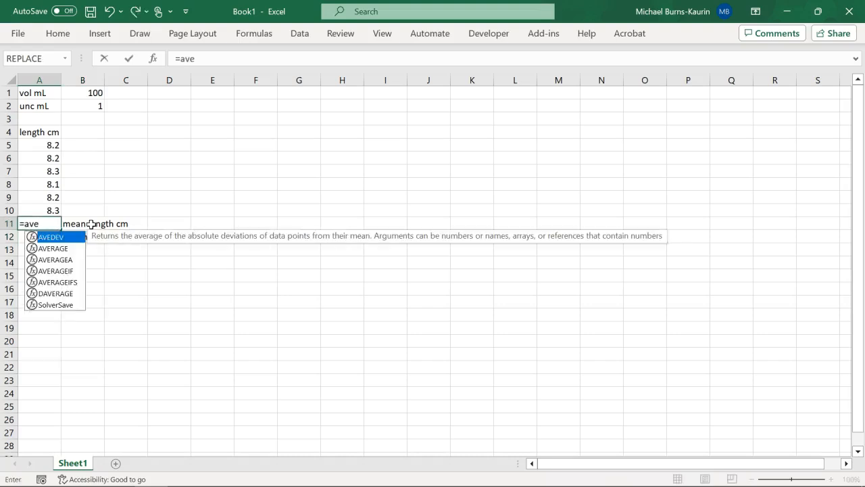
{"action": "type", "text": "r"}
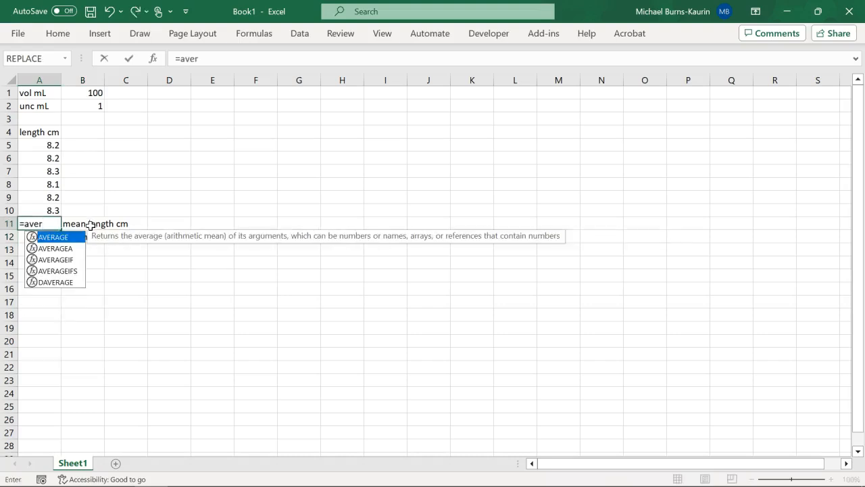
{"action": "type", "text": "age("}
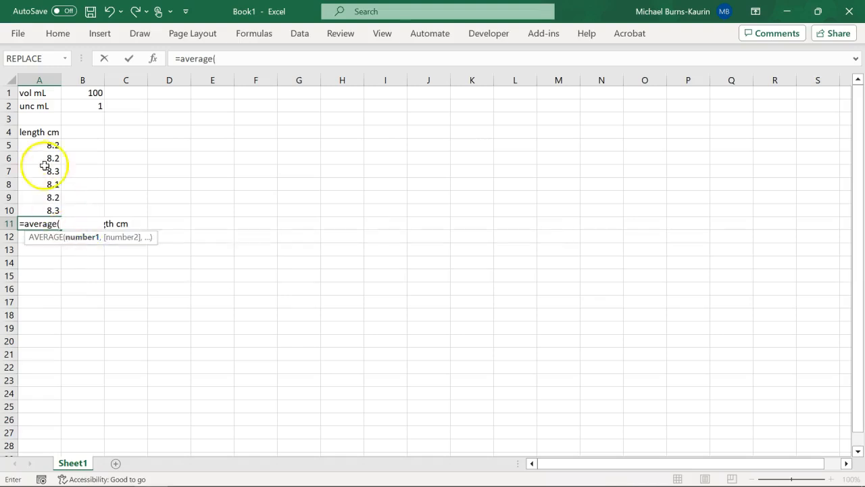
{"action": "left_click_drag", "start_coordinate": [43, 144], "coordinate": [31, 207]}
{"action": "type", "text": ")"}
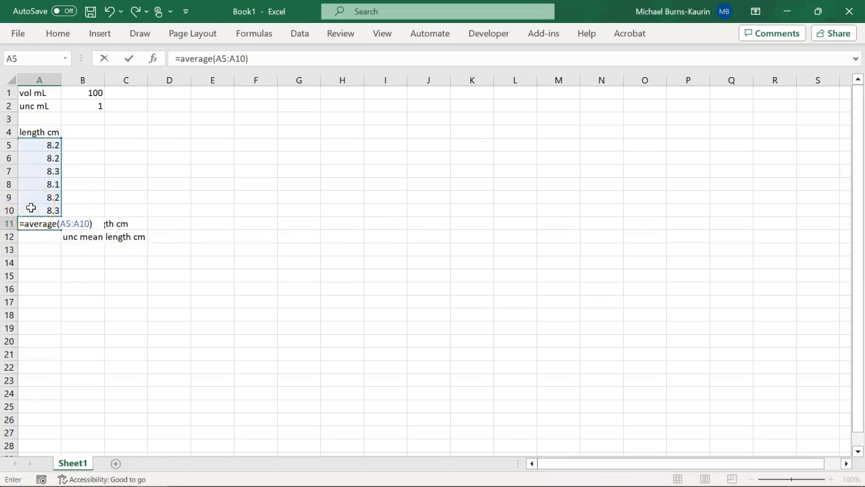
{"action": "key", "text": "Return"}
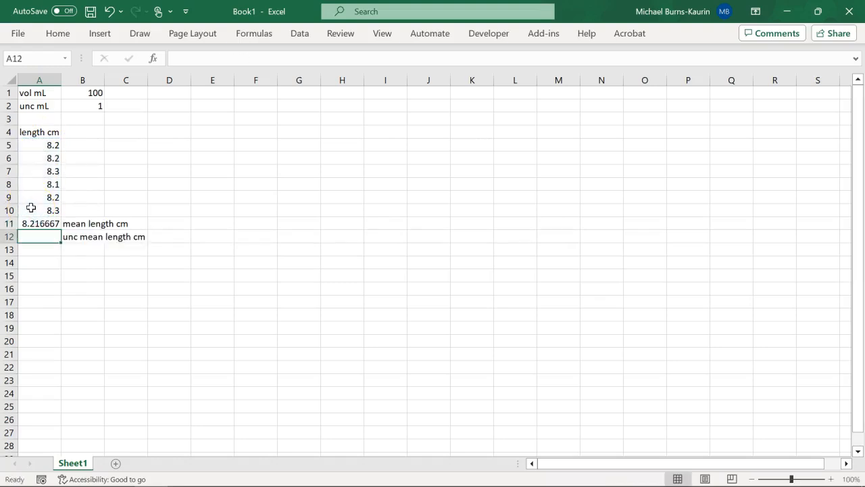
- Calculate the uncertainty of the mean length in A12 with the formula =STDEV.P(A5:A10)
{"action": "type", "text": "="}
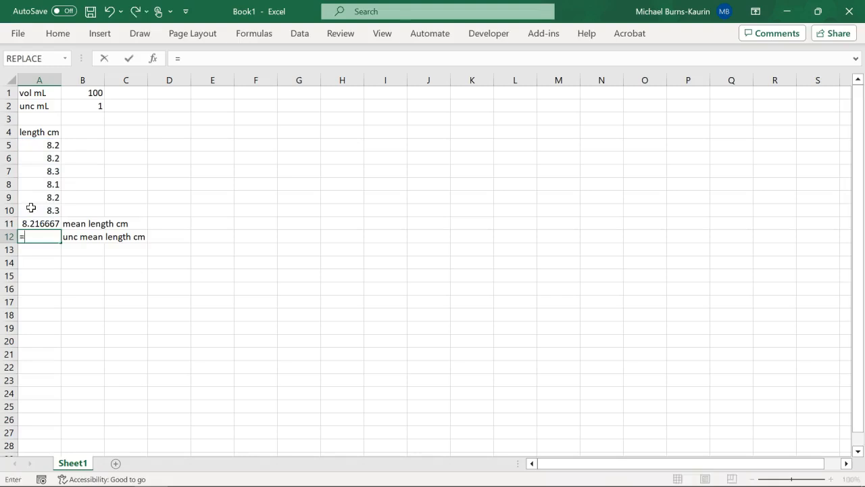
{"action": "type", "text": "stdev"}
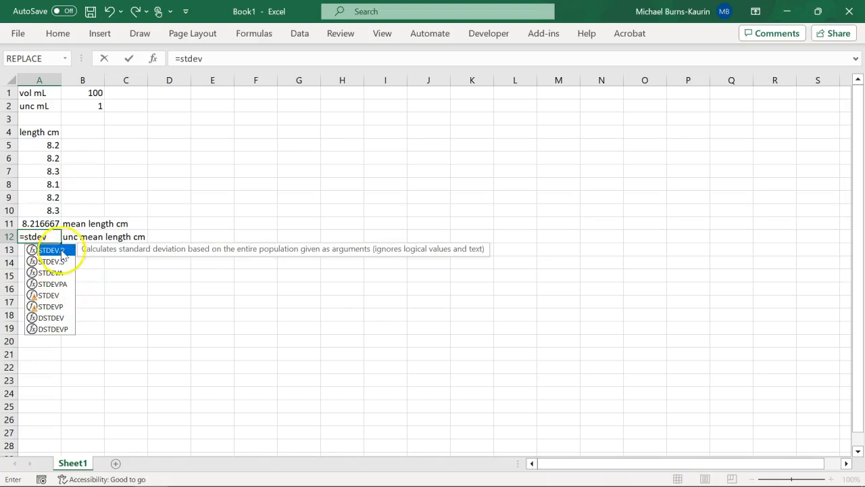
{"action": "double_click", "coordinate": [60, 252]}
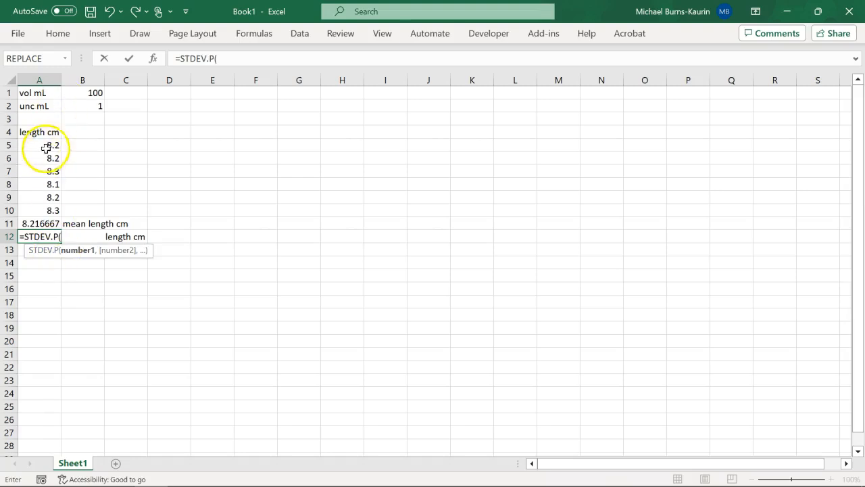
{"action": "left_click_drag", "start_coordinate": [50, 144], "coordinate": [35, 211]}
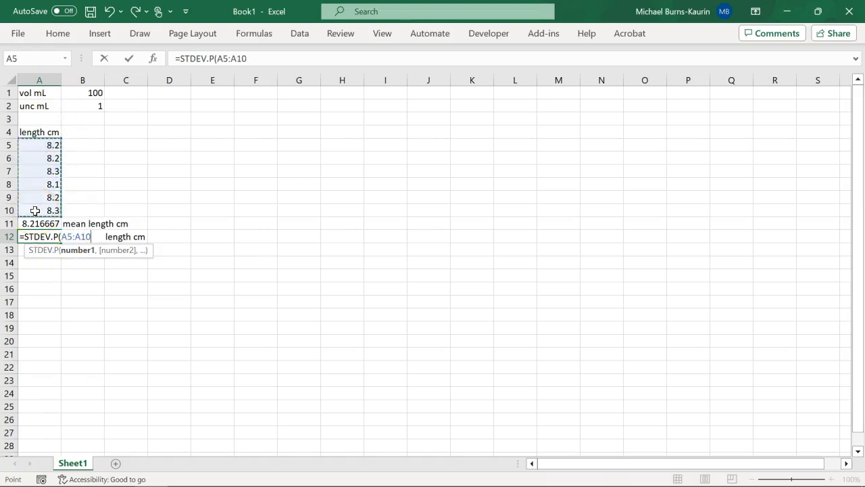
{"action": "type", "text": ")"}
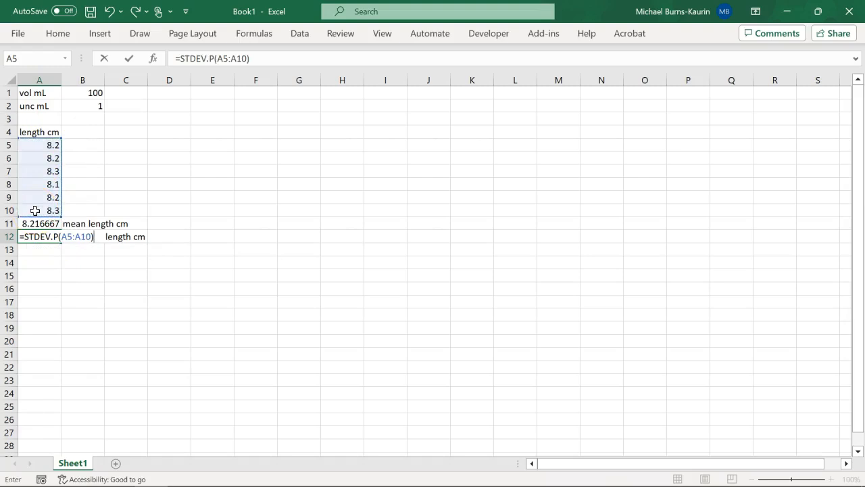
{"action": "key", "text": "Return"}
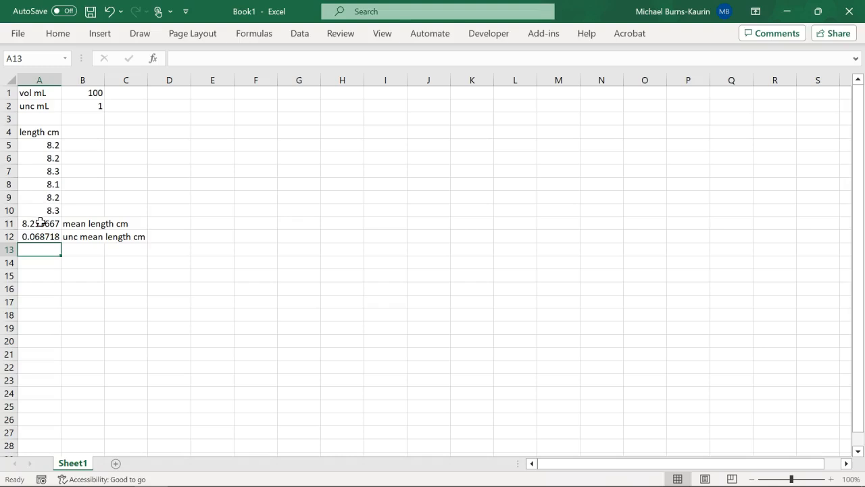
- Enter the column label "time s" in cell E4
{"action": "left_click", "coordinate": [40, 221]}
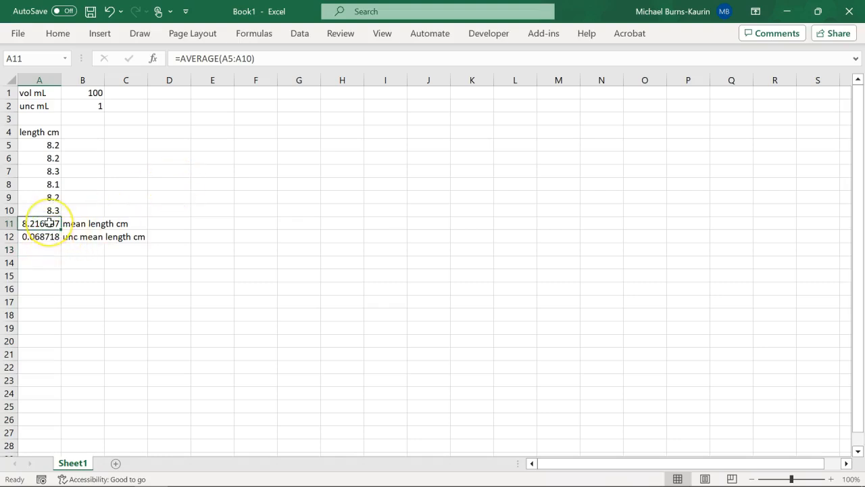
{"action": "left_click", "coordinate": [214, 131]}
{"action": "type", "text": "time"}
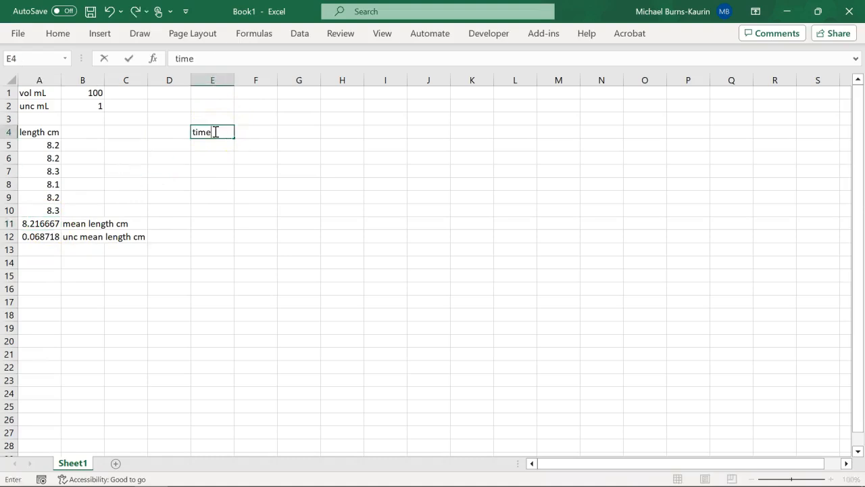
{"action": "type", "text": " s"}
{"action": "key", "text": "Return"}
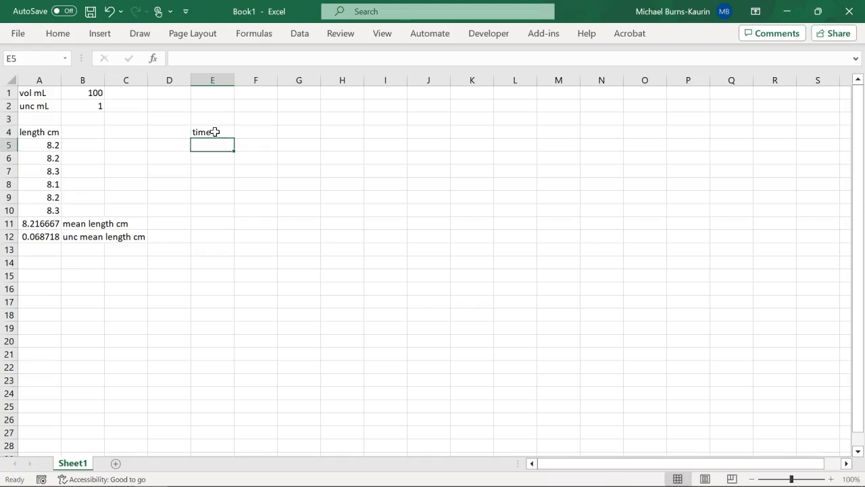
- Enter the time values 1, 2, 3, 4, 5 and 6 in cells E5 through E10
{"action": "type", "text": "1"}
{"action": "key", "text": "Return"}
{"action": "type", "text": "2"}
{"action": "key", "text": "Return"}
{"action": "type", "text": "3 4"}
{"action": "key", "text": "Return"}
{"action": "type", "text": "5"}
{"action": "key", "text": "Return"}
{"action": "type", "text": "6"}
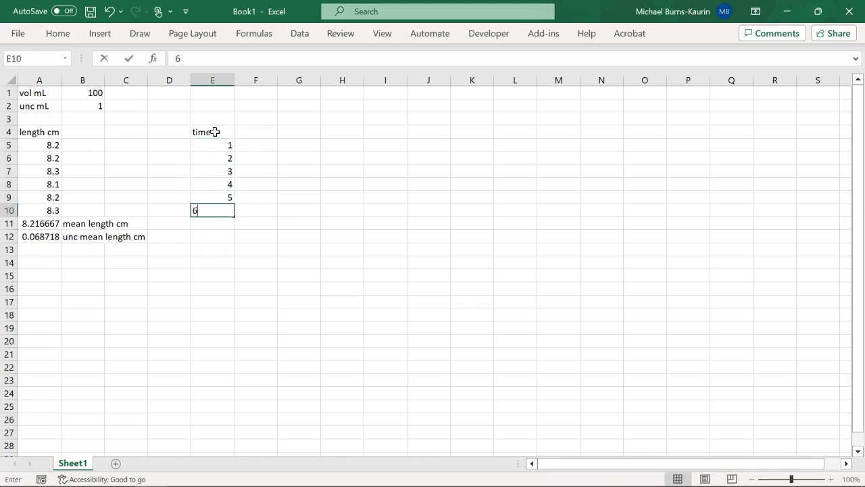
{"action": "key", "text": "Return"}
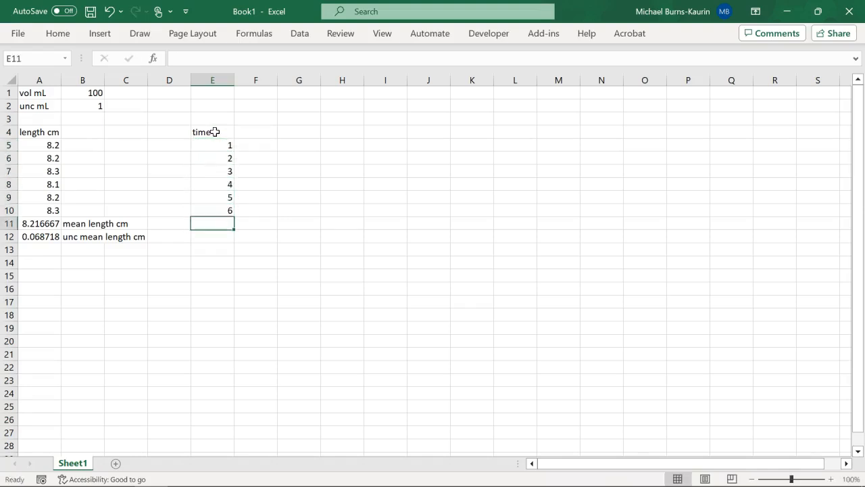
- Label cell F4 "unc time" and fill cells F5 through F10 with the uncertainty 0.01
{"action": "left_click", "coordinate": [264, 131]}
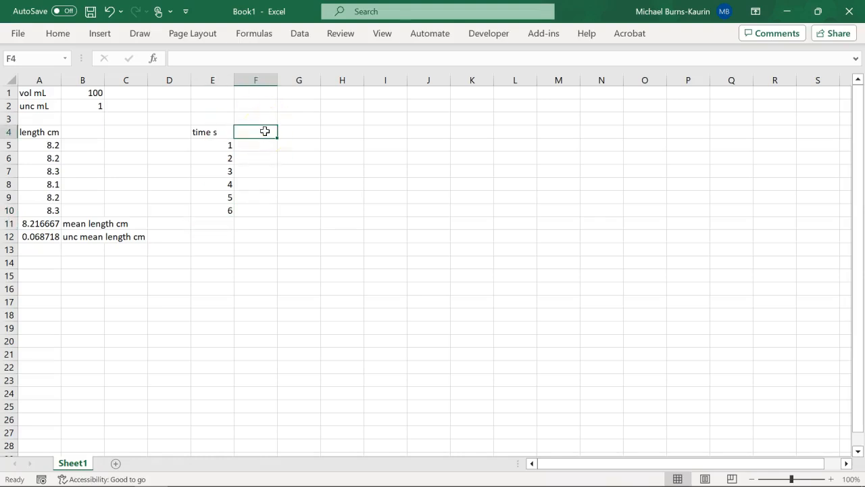
{"action": "type", "text": "unc time"}
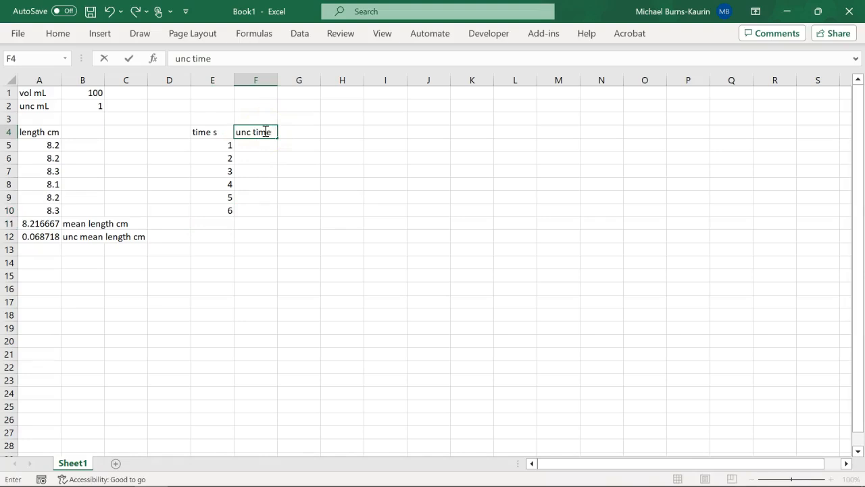
{"action": "key", "text": "Return"}
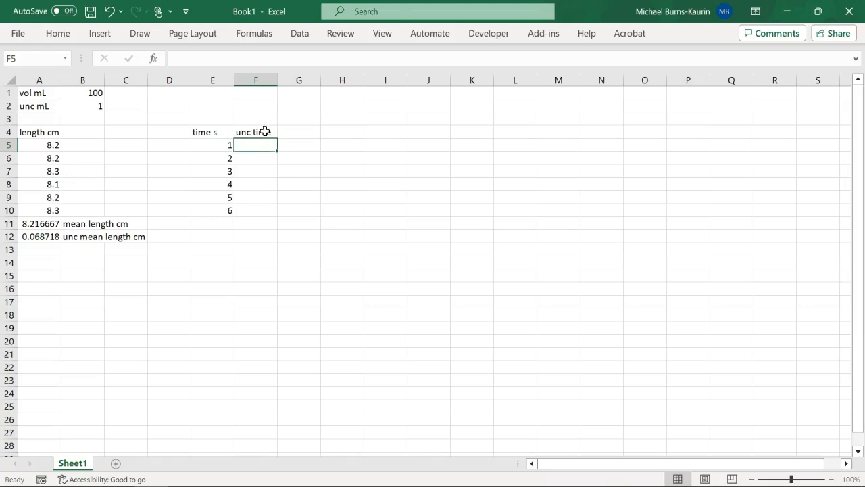
{"action": "type", "text": ".01"}
{"action": "key", "text": "Return"}
{"action": "left_click", "coordinate": [265, 156]}
{"action": "left_click", "coordinate": [269, 144]}
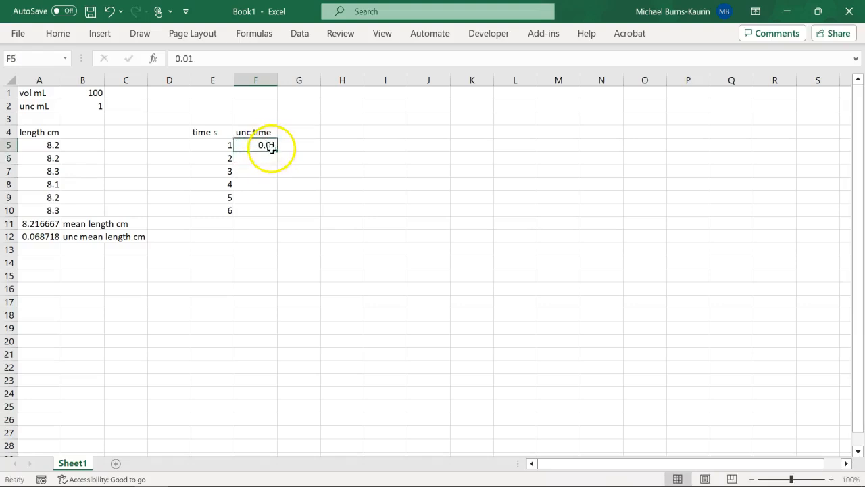
{"action": "left_click_drag", "start_coordinate": [278, 149], "coordinate": [273, 217]}
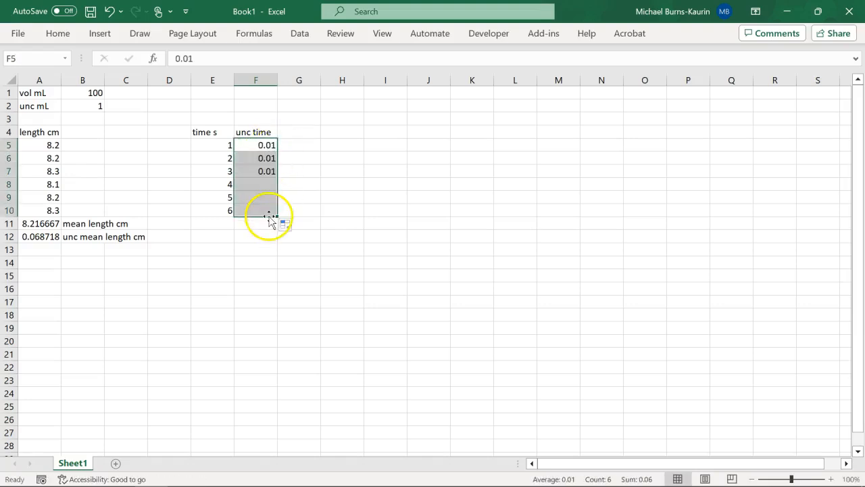
- Label cell G4 "speed cm/s" and widen column G so the whole label fits
{"action": "left_click", "coordinate": [302, 129]}
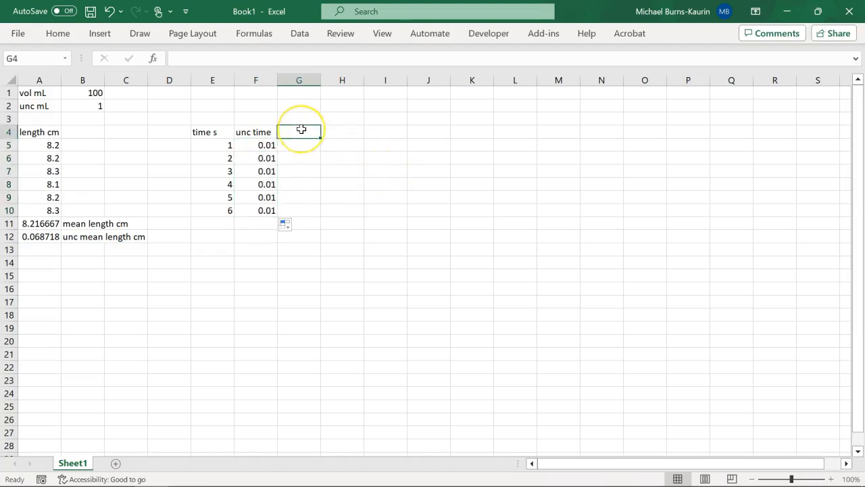
{"action": "type", "text": "speed"}
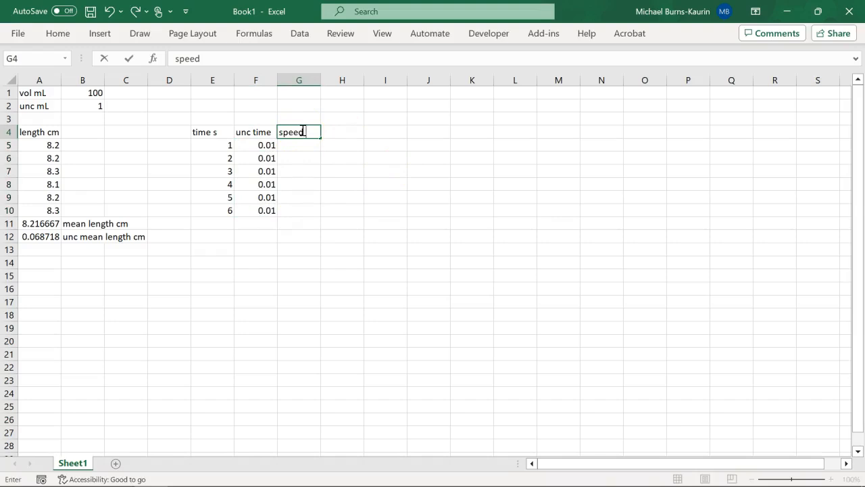
{"action": "type", "text": "cm/s"}
{"action": "left_click", "coordinate": [329, 82]}
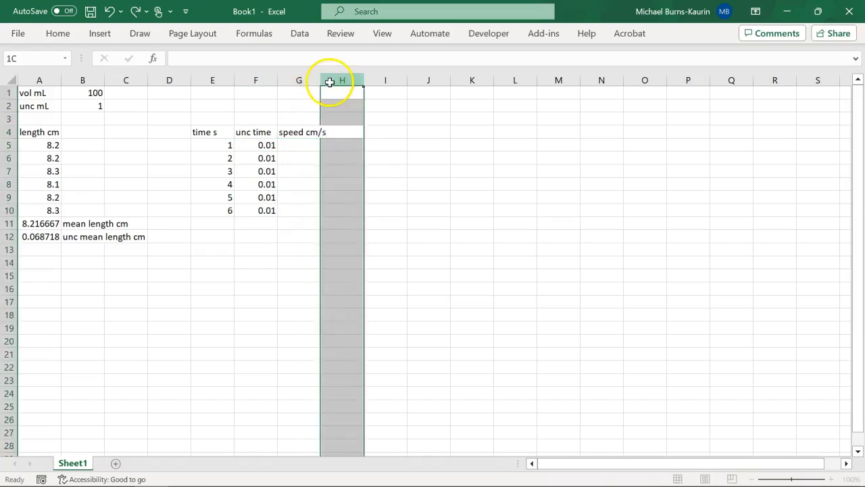
{"action": "left_click", "coordinate": [306, 81]}
{"action": "left_click_drag", "start_coordinate": [320, 81], "coordinate": [332, 86]}
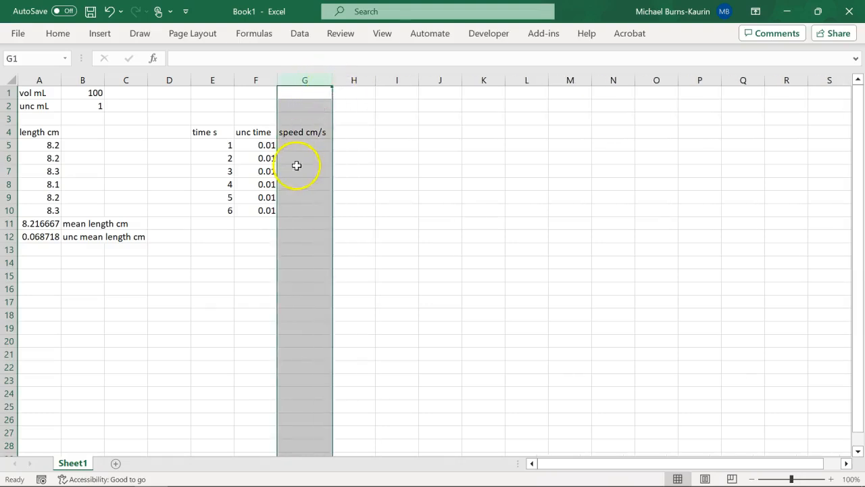
- Start a formula in cell G5 for the first speed value
{"action": "left_click", "coordinate": [305, 144]}
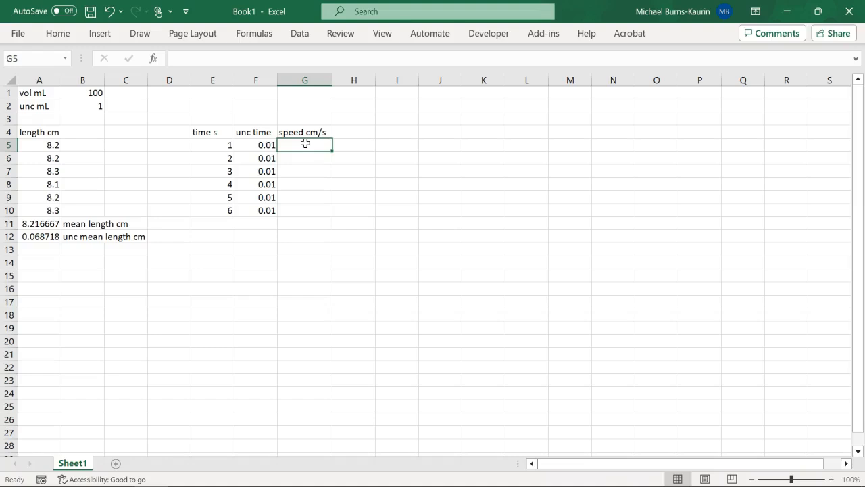
{"action": "type", "text": "="}
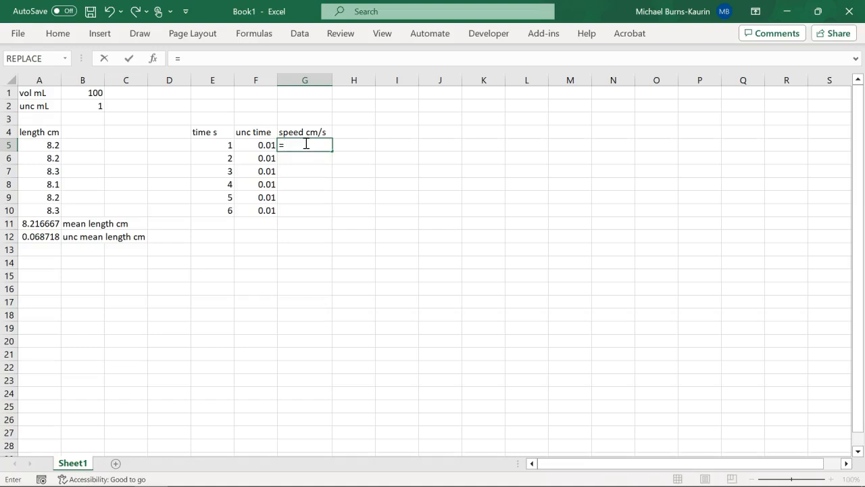
{"action": "type", "text": "("}
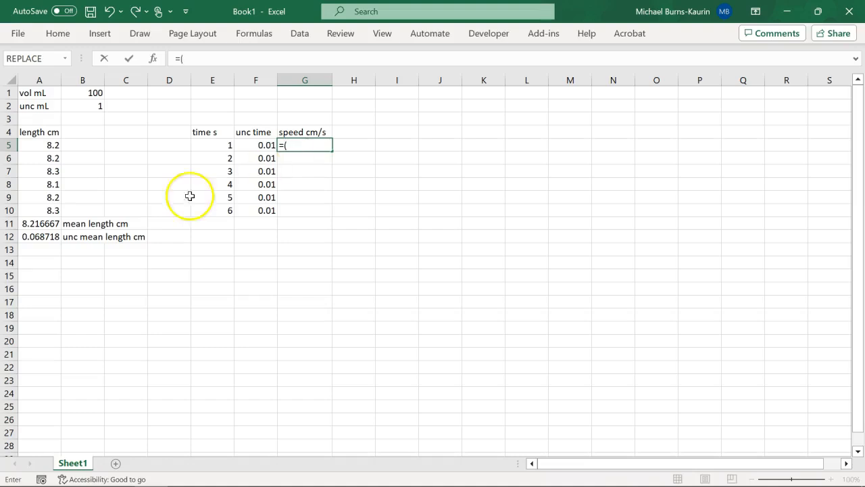
{"action": "left_click", "coordinate": [35, 223]}
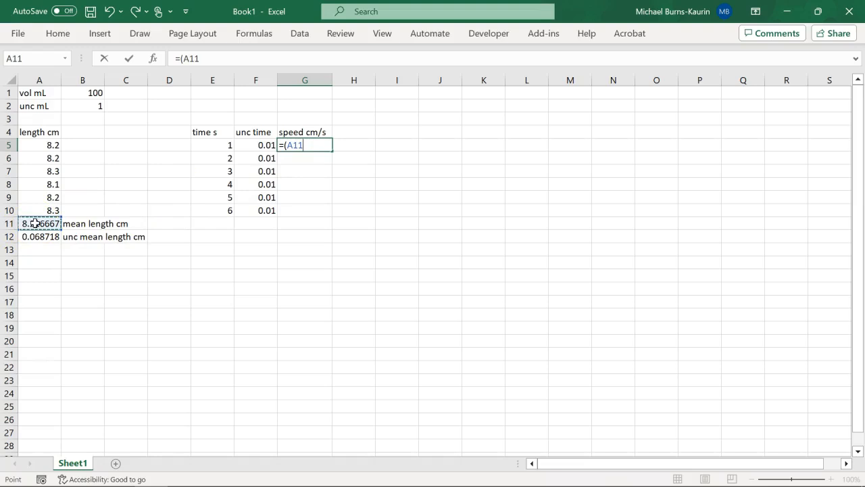
{"action": "type", "text": "+"}
{"action": "left_click", "coordinate": [37, 237]}
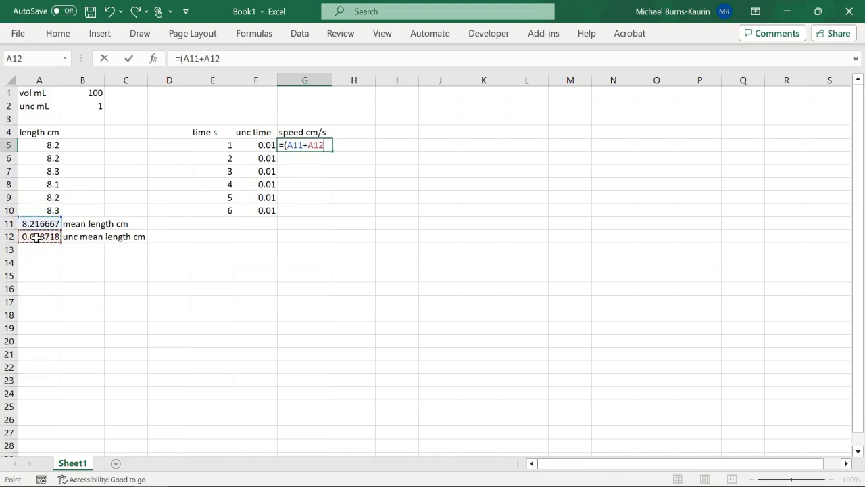
{"action": "type", "text": ")/"}
{"action": "key", "text": "BackSpace"}
{"action": "key", "text": "BackSpace"}
{"action": "key", "text": "BackSpace"}
{"action": "key", "text": "BackSpace"}
{"action": "key", "text": "BackSpace"}
{"action": "key", "text": "BackSpace"}
{"action": "key", "text": "BackSpace"}
{"action": "key", "text": "BackSpace"}
{"action": "key", "text": "BackSpace"}
{"action": "key", "text": "BackSpace"}
- Complete the G5 formula as =A11/E5, dividing the mean length by the first time
{"action": "left_click", "coordinate": [50, 227]}
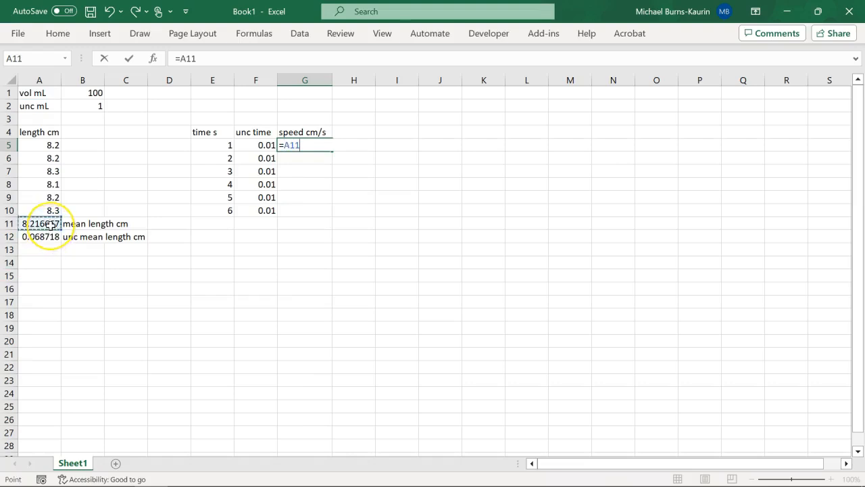
{"action": "type", "text": "/"}
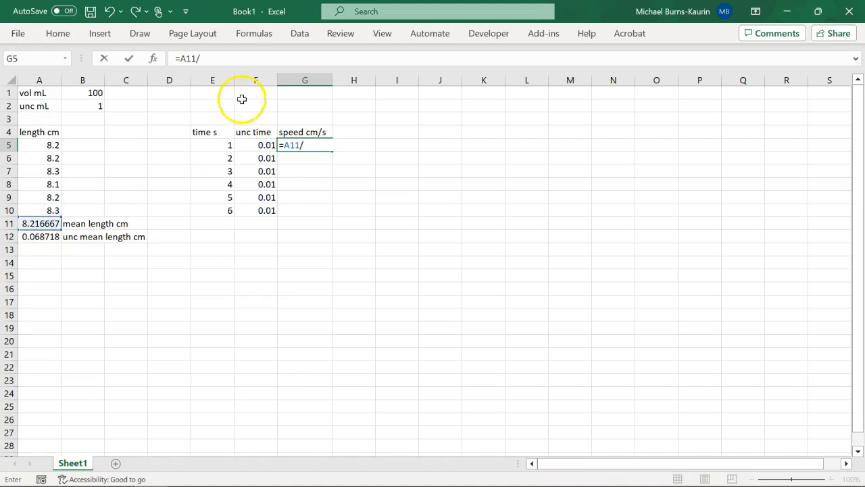
{"action": "left_click", "coordinate": [217, 145]}
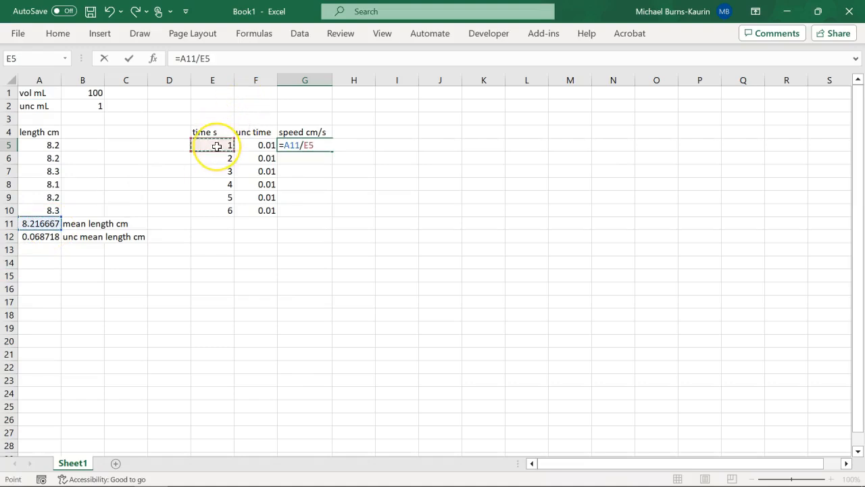
{"action": "key", "text": "Return"}
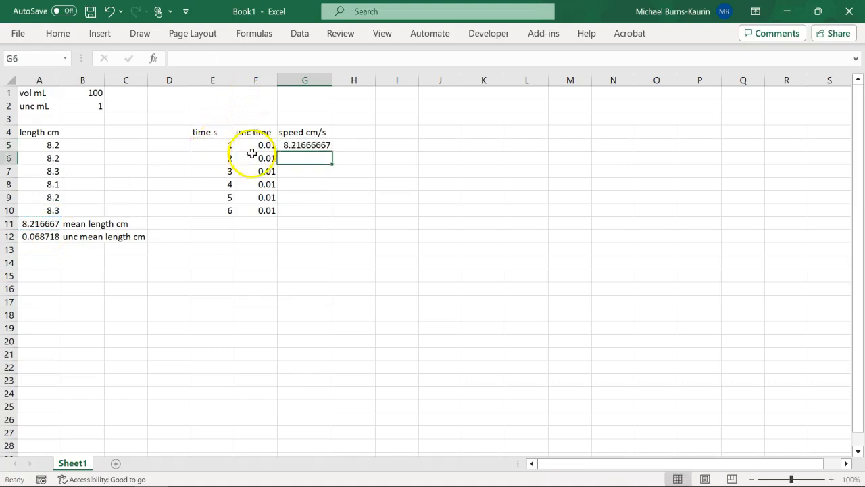
- Try to copy the relative G5 formula down through G10, and inspect the formulas in G6 and G7
{"action": "left_click", "coordinate": [314, 145]}
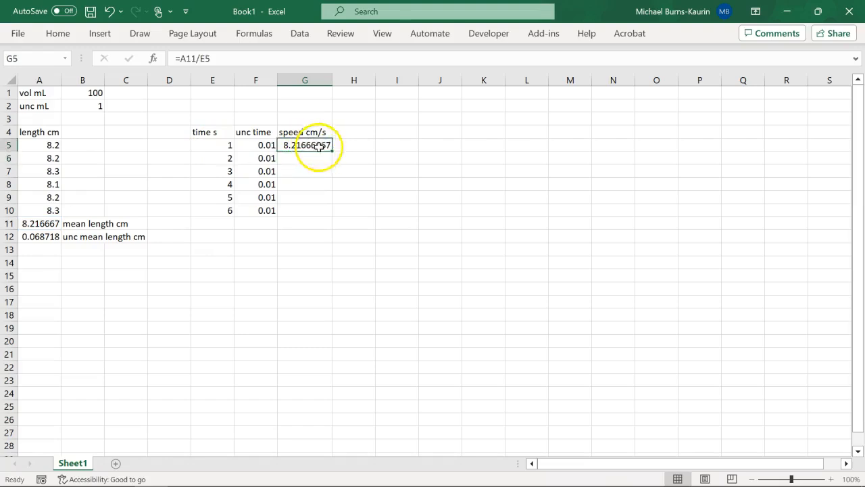
{"action": "left_click_drag", "start_coordinate": [332, 153], "coordinate": [329, 215]}
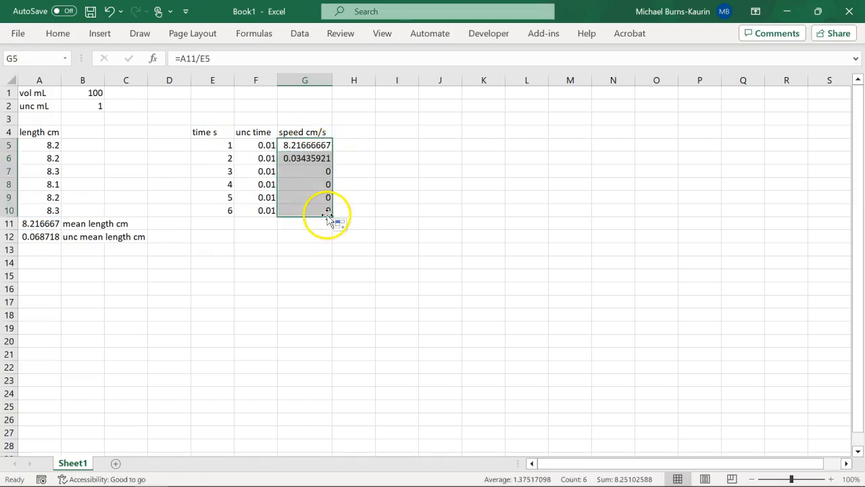
{"action": "left_click", "coordinate": [314, 158]}
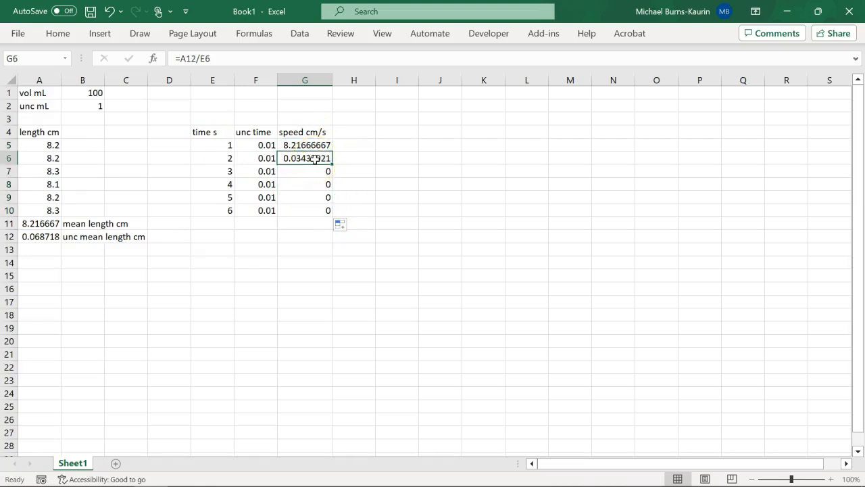
{"action": "left_click", "coordinate": [313, 170]}
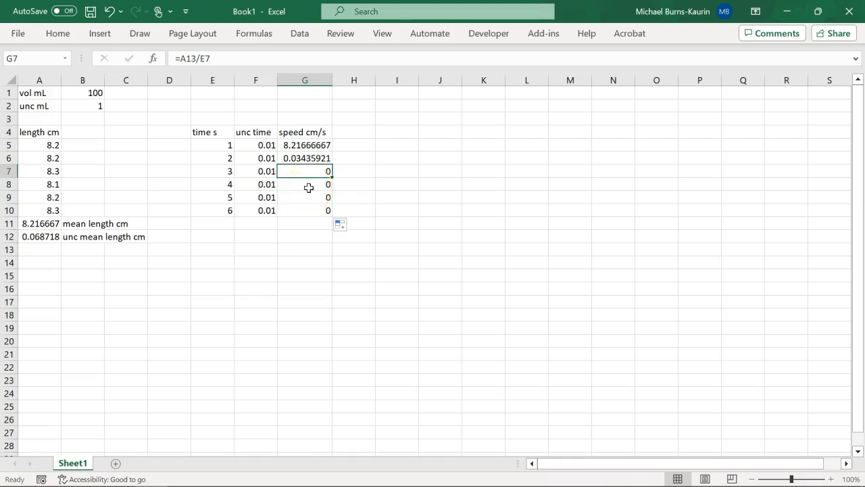
- Make the mean length reference in G5 absolute so the formula reads =$A$11/E5
{"action": "left_click", "coordinate": [316, 145]}
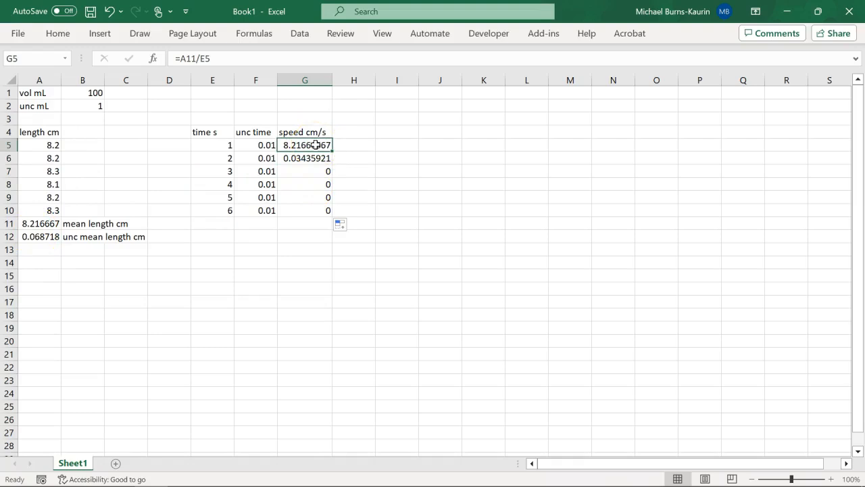
{"action": "left_click", "coordinate": [188, 58]}
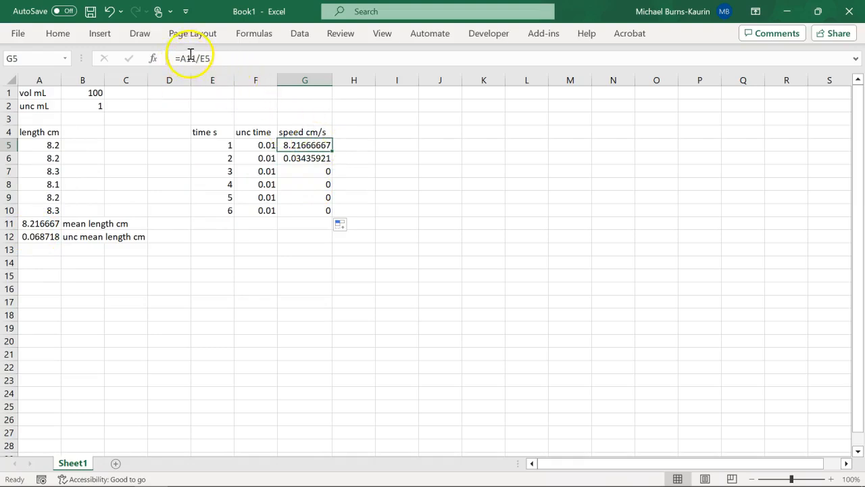
{"action": "type", "text": "$"}
{"action": "left_click", "coordinate": [220, 63]}
{"action": "left_click", "coordinate": [183, 58]}
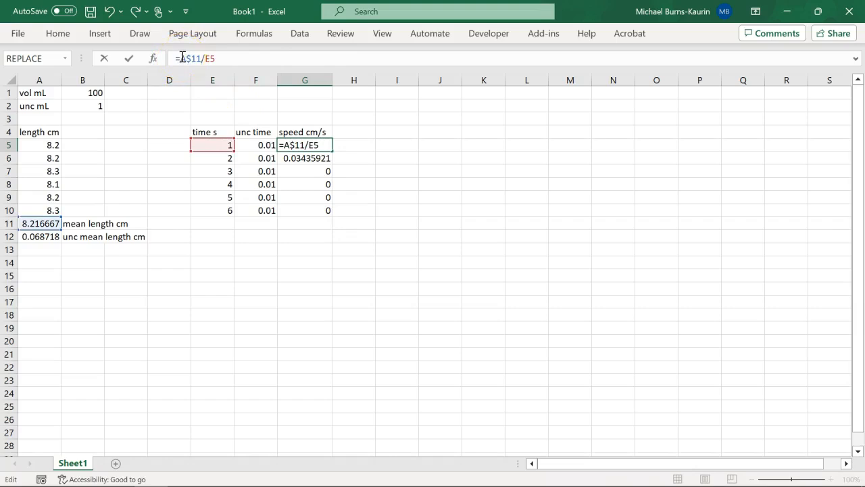
{"action": "type", "text": "$"}
{"action": "left_click", "coordinate": [328, 145]}
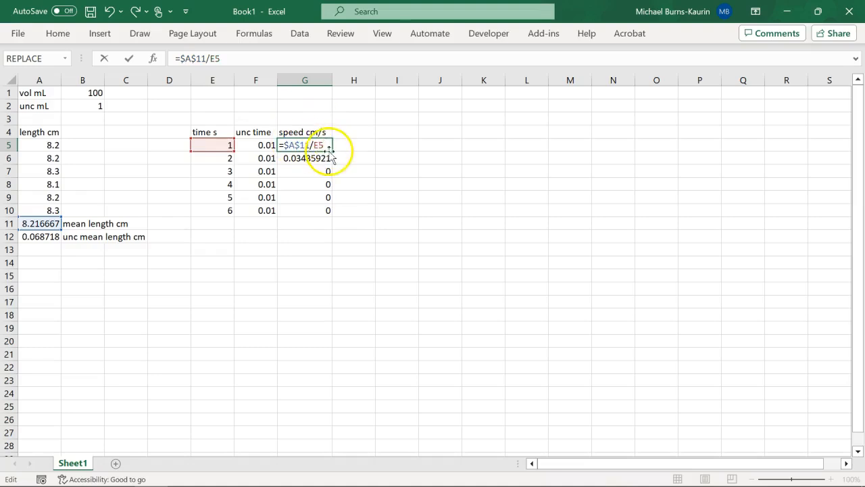
- Copy the corrected G5 speed formula down through G10 and check the formulas in G7 through G10
{"action": "left_click_drag", "start_coordinate": [332, 151], "coordinate": [332, 216]}
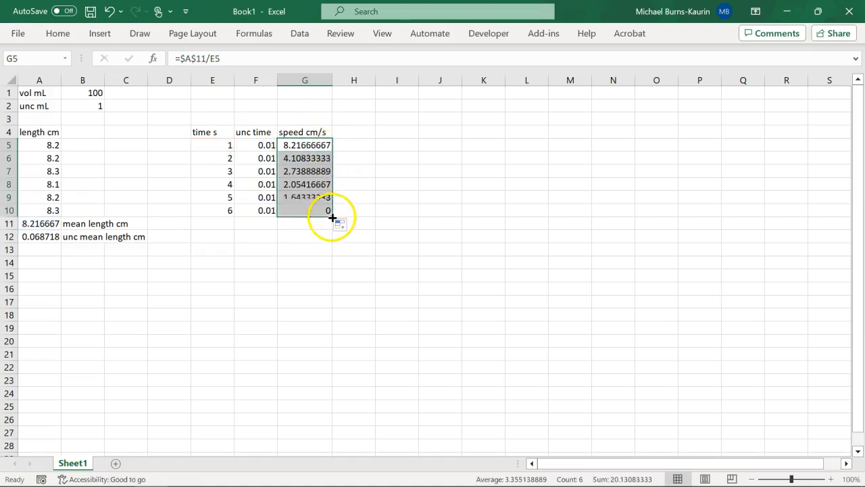
{"action": "left_click", "coordinate": [314, 174]}
{"action": "left_click", "coordinate": [310, 184]}
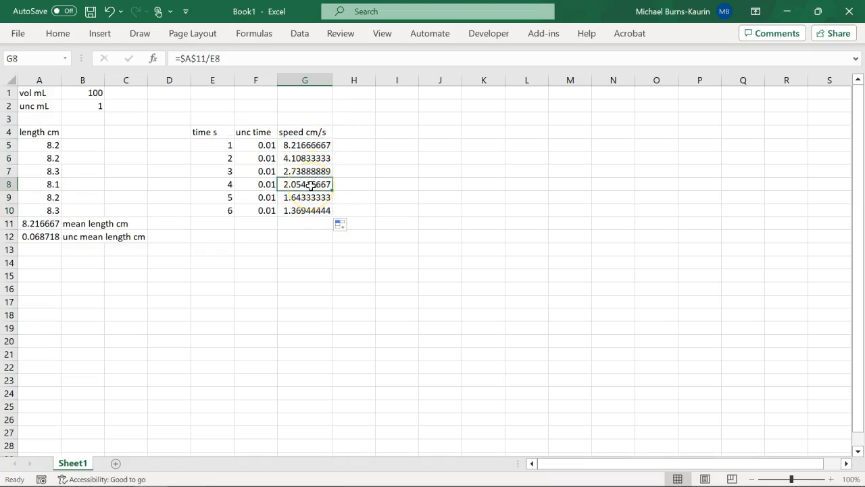
{"action": "left_click", "coordinate": [309, 201]}
{"action": "left_click", "coordinate": [309, 210]}
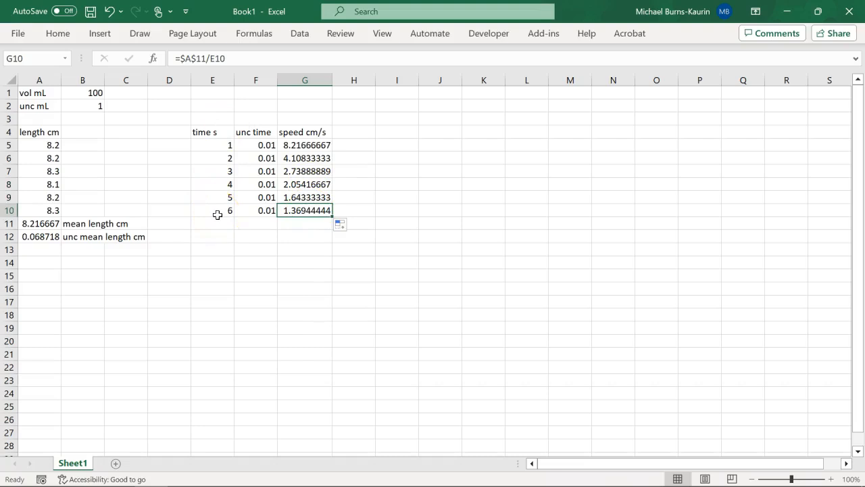
- Add the column headers "unc speed" in J4, "max" in H4 and "min" in I4
{"action": "left_click", "coordinate": [445, 132]}
{"action": "type", "text": "unc speed"}
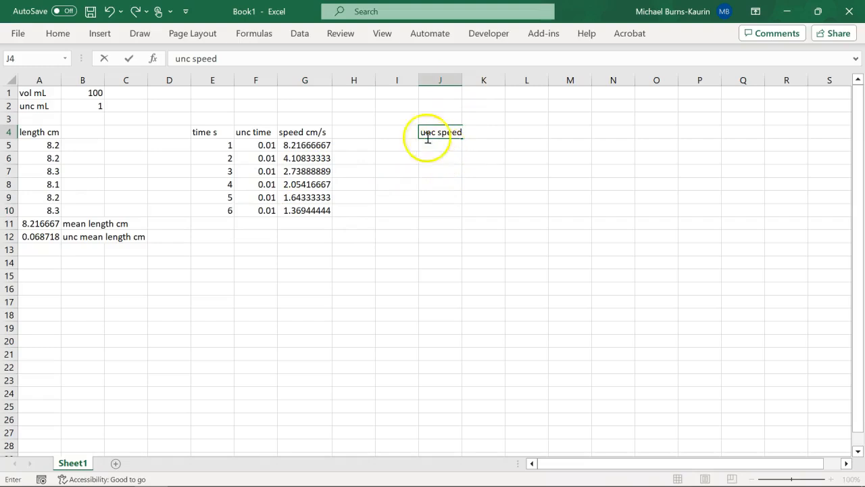
{"action": "left_click", "coordinate": [361, 129]}
{"action": "type", "text": "max"}
{"action": "key", "text": "Tab"}
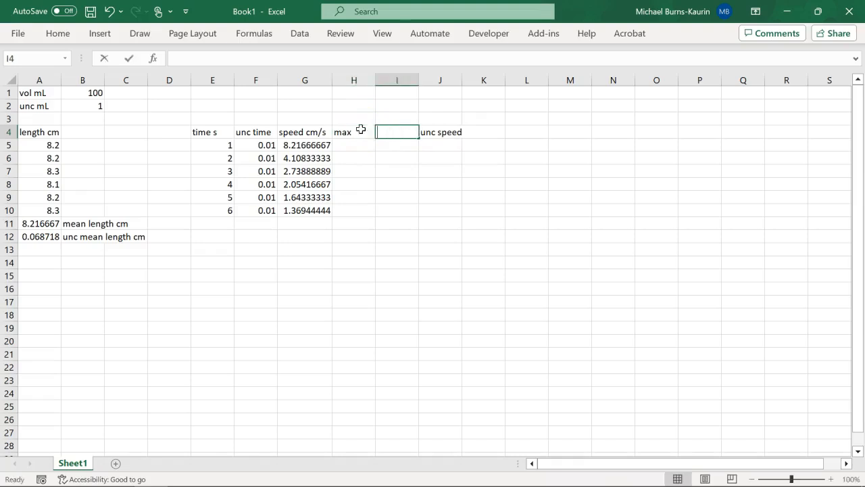
{"action": "type", "text": "min"}
{"action": "key", "text": "Return"}
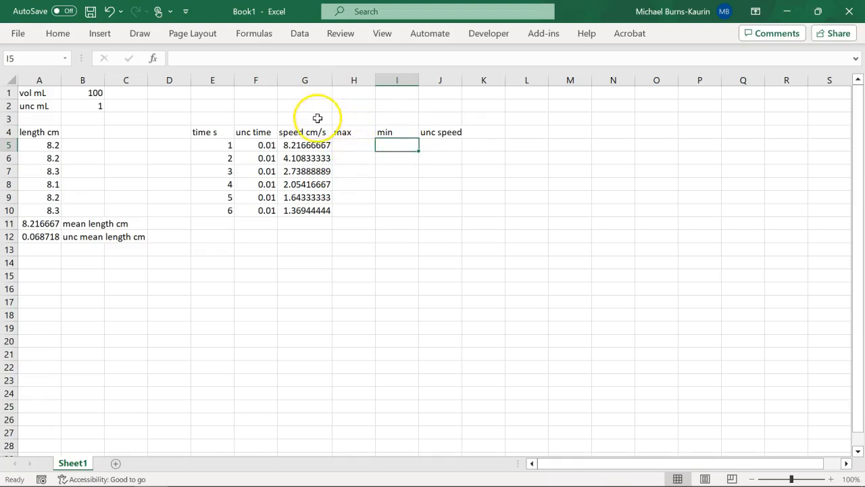
- Enter the maximum speed formula =($A$11+$A$12)/(E5-F5) in H5, using absolute references for the mean length and its uncertainty
{"action": "left_click", "coordinate": [357, 144]}
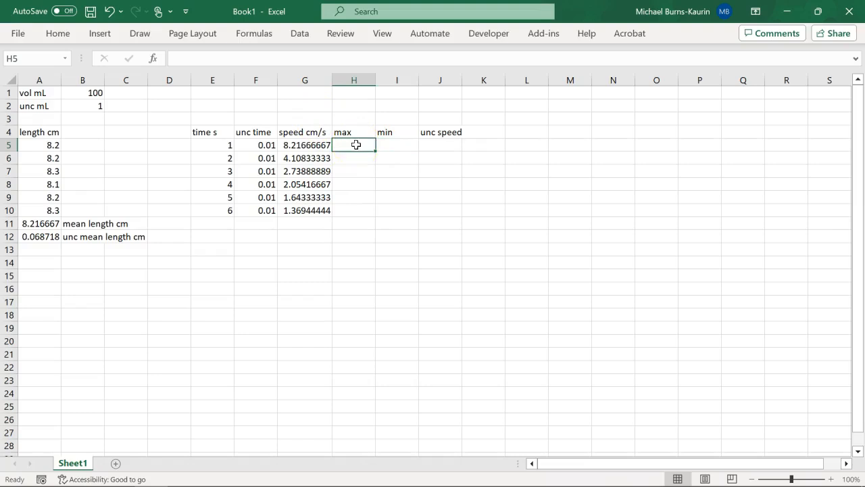
{"action": "type", "text": "=("}
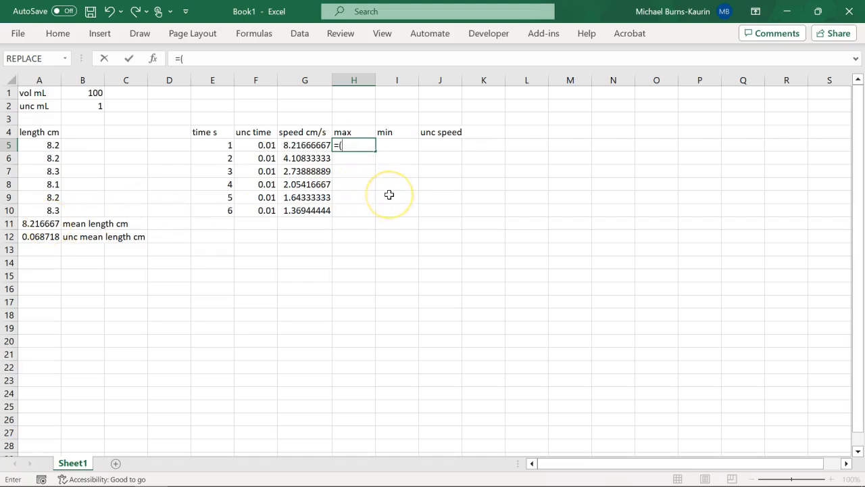
{"action": "type", "text": "$a$11"}
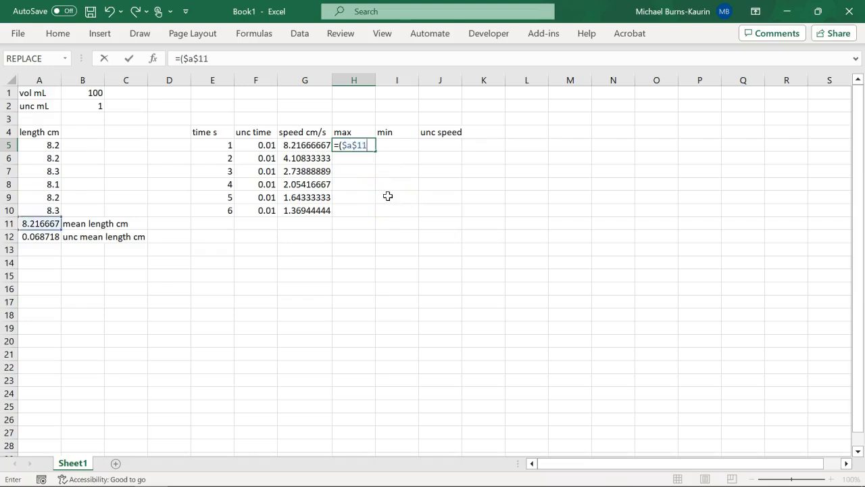
{"action": "type", "text": "+$a$120"}
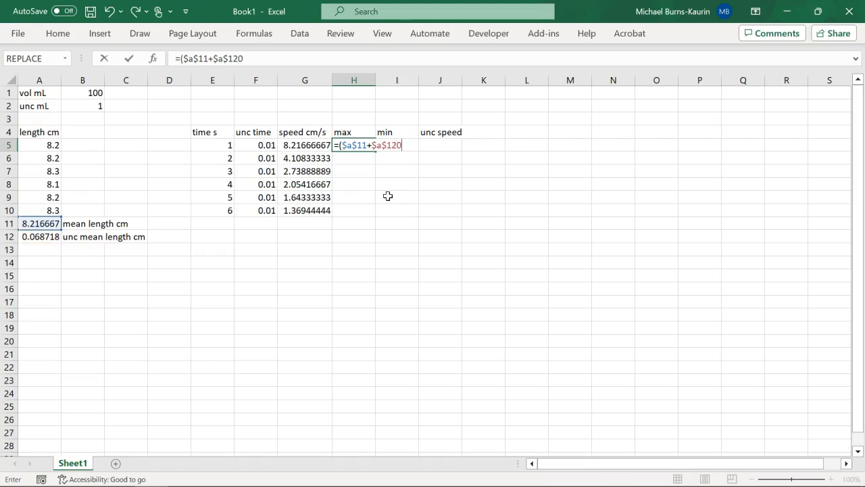
{"action": "key", "text": "BackSpace"}
{"action": "type", "text": ")"}
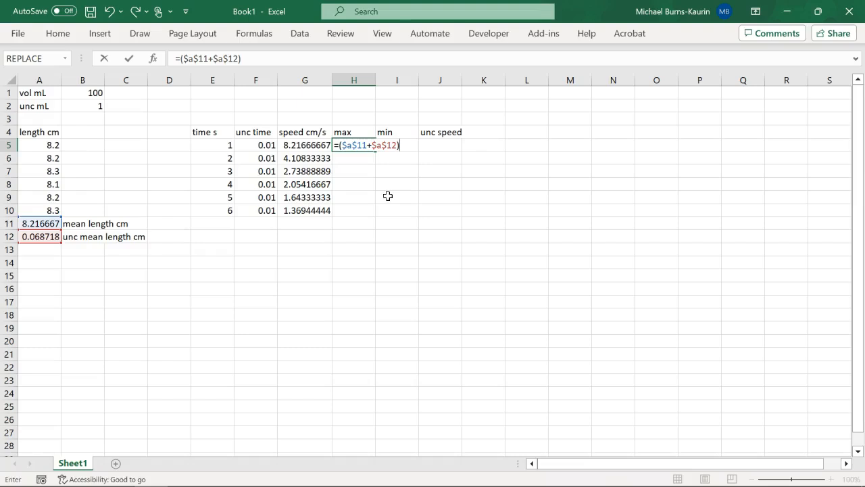
{"action": "type", "text": "/("}
{"action": "left_click", "coordinate": [221, 145]}
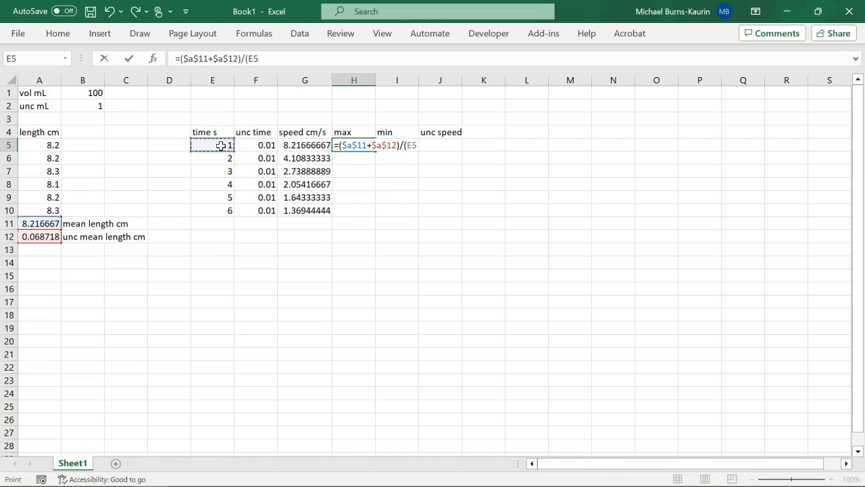
{"action": "type", "text": "-"}
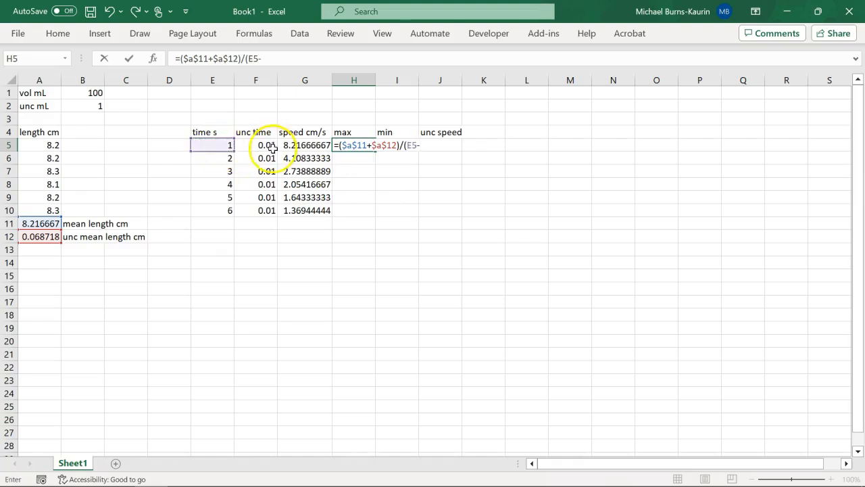
{"action": "left_click", "coordinate": [270, 145]}
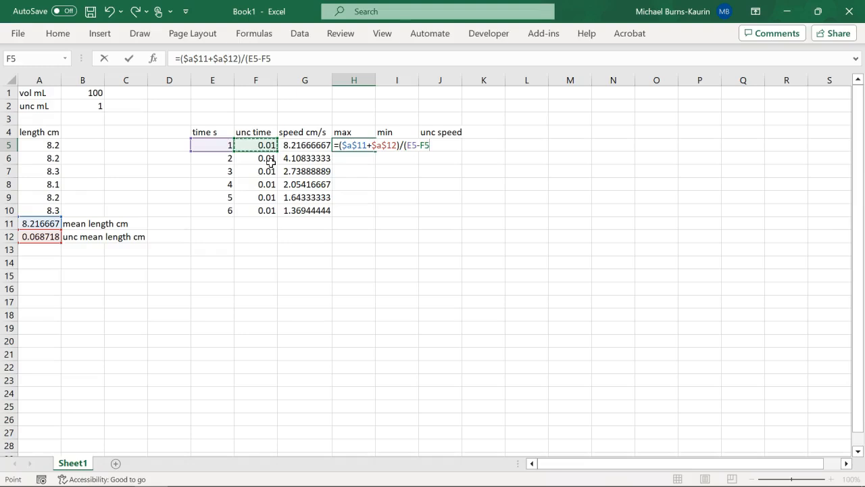
{"action": "type", "text": ")"}
{"action": "key", "text": "Return"}
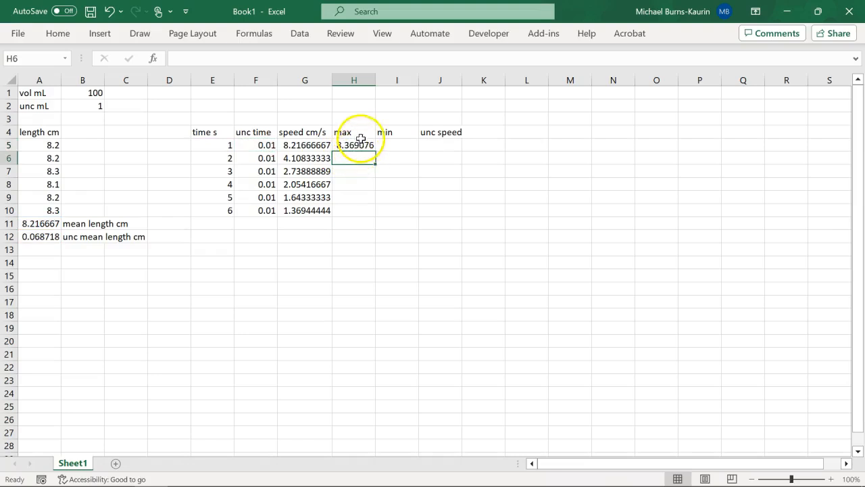
- Copy the H5 maximum speed formula down through H10 and check the formulas in H8 through H10
{"action": "left_click", "coordinate": [362, 144]}
{"action": "left_click_drag", "start_coordinate": [375, 153], "coordinate": [367, 215]}
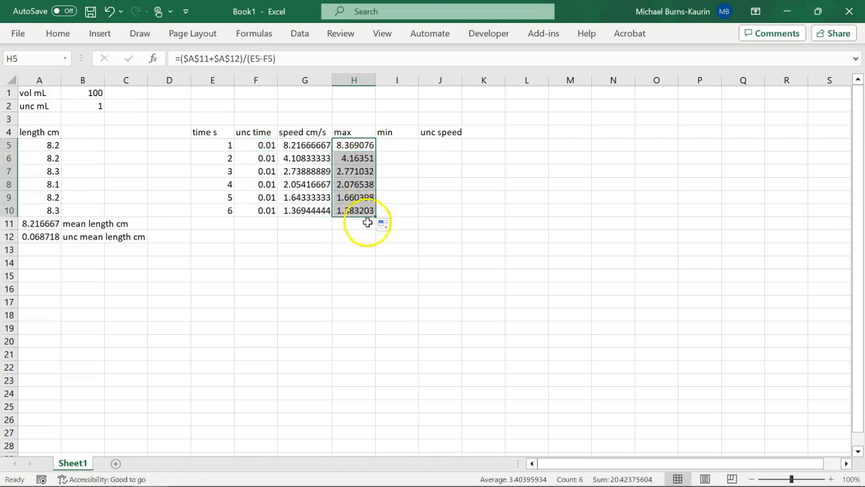
{"action": "left_click", "coordinate": [361, 184]}
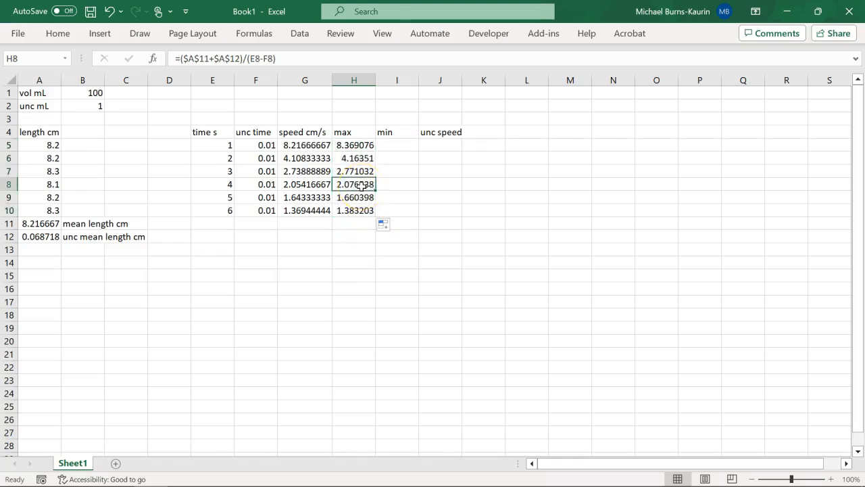
{"action": "left_click", "coordinate": [358, 197]}
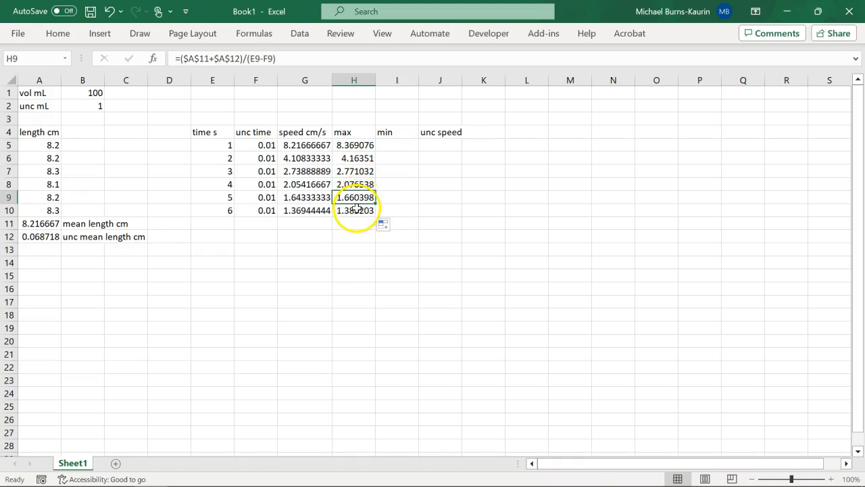
{"action": "left_click", "coordinate": [357, 211]}
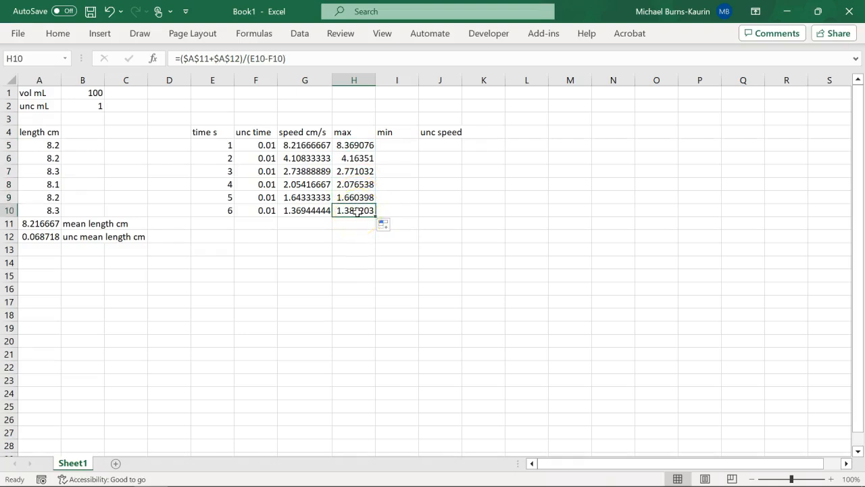
- Enter the minimum speed formula =(8.217-.069)/(E5+F5) in I5, using rounded numbers for the mean length and its uncertainty
{"action": "left_click", "coordinate": [397, 146]}
{"action": "type", "text": "="}
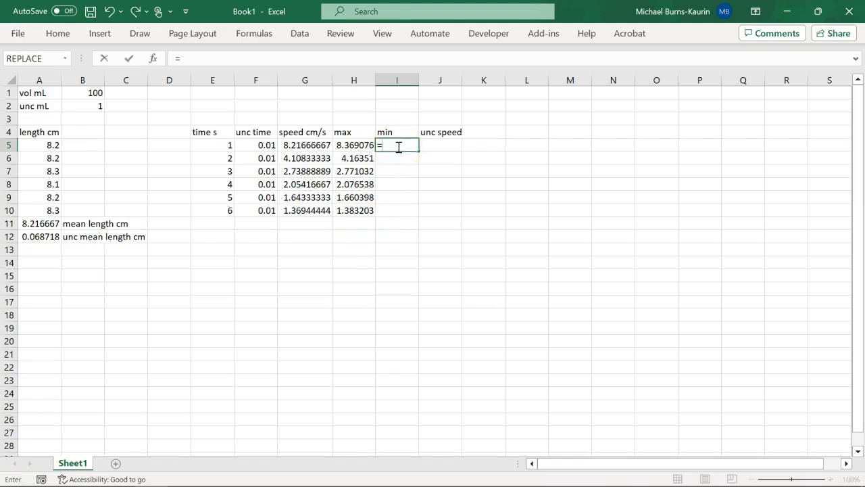
{"action": "type", "text": "("}
{"action": "type", "text": "8.217+"}
{"action": "key", "text": "BackSpace"}
{"action": "type", "text": "-"}
{"action": "type", "text": ".069"}
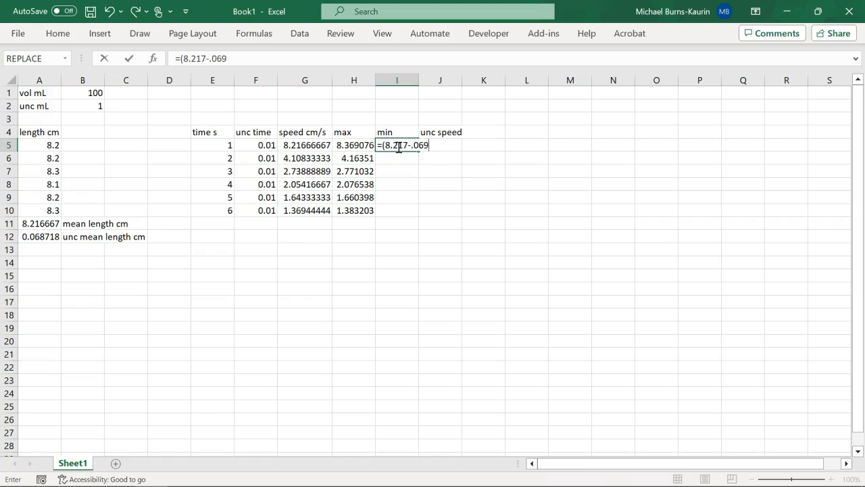
{"action": "type", "text": ")/("}
{"action": "left_click", "coordinate": [221, 142]}
{"action": "type", "text": "+"}
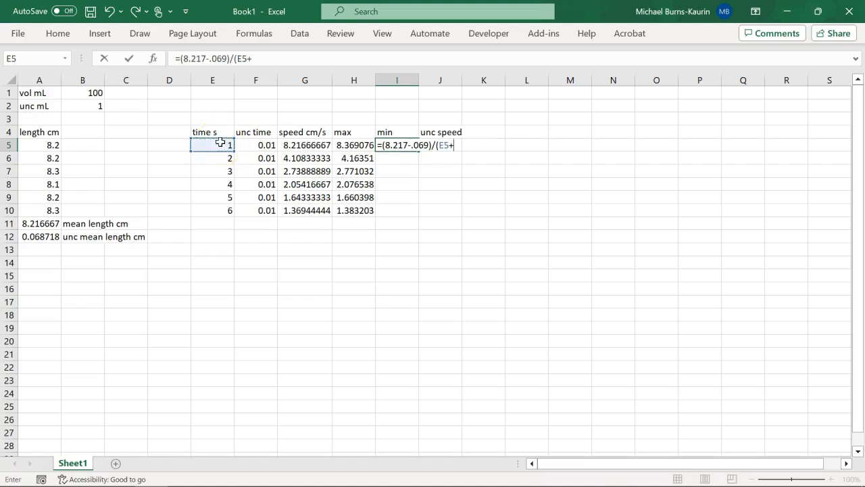
{"action": "left_click", "coordinate": [255, 146]}
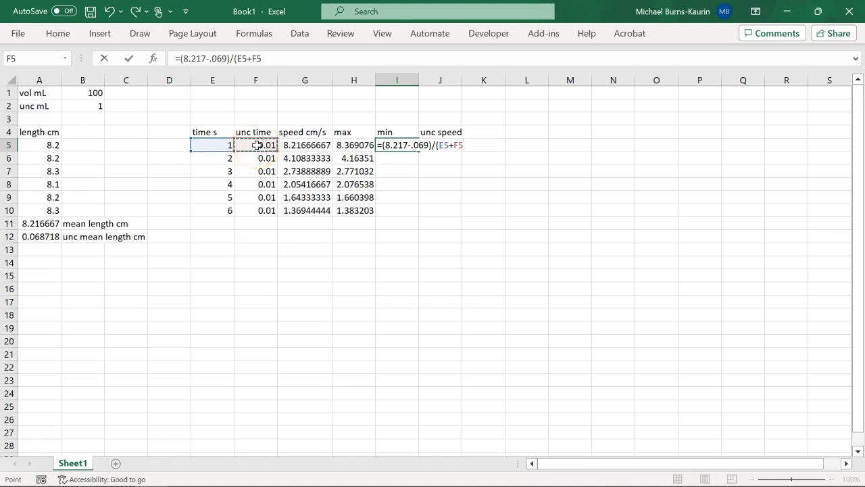
{"action": "type", "text": ")"}
{"action": "key", "text": "Return"}
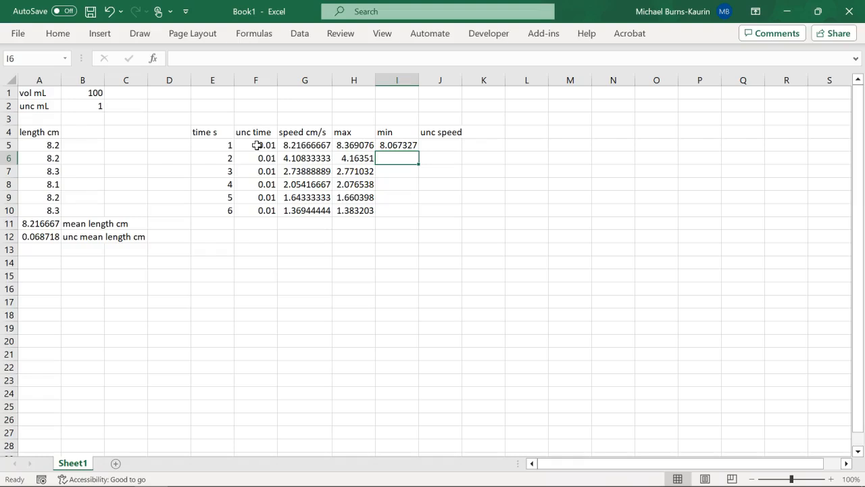
- Compare the formulas in H5 and I5, and fill the minimum speed formula down through I10
{"action": "left_click", "coordinate": [346, 147]}
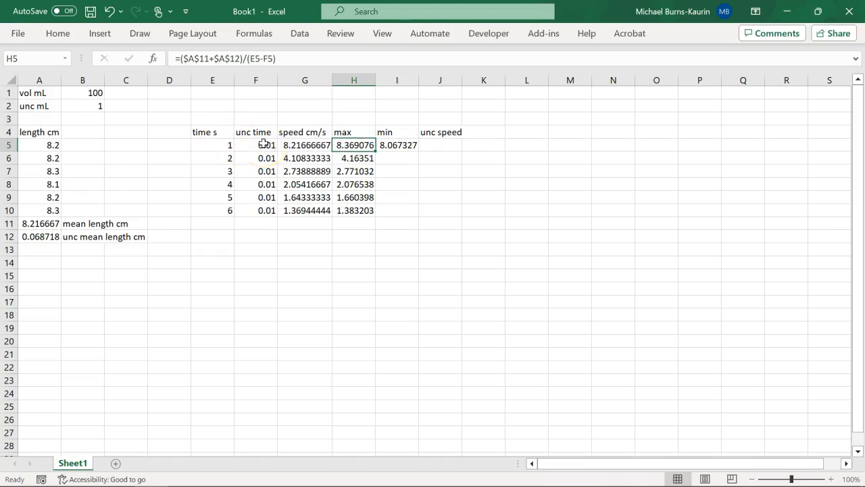
{"action": "left_click", "coordinate": [396, 145]}
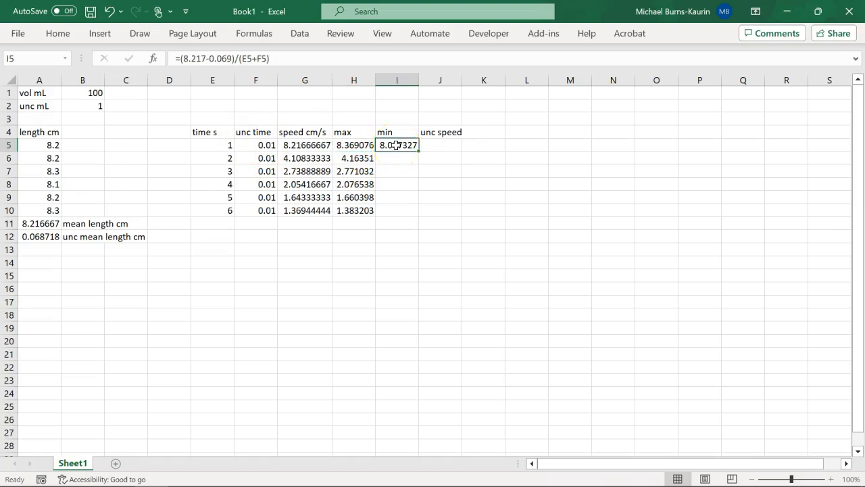
{"action": "double_click", "coordinate": [419, 150]}
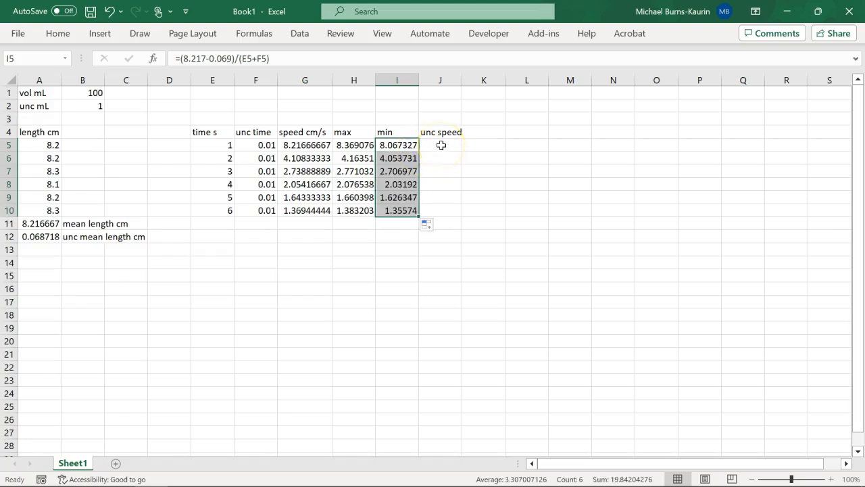
- Enter the speed uncertainty formula =.5*(H5-I5) in J5 and fill it down through J10
{"action": "left_click", "coordinate": [441, 146]}
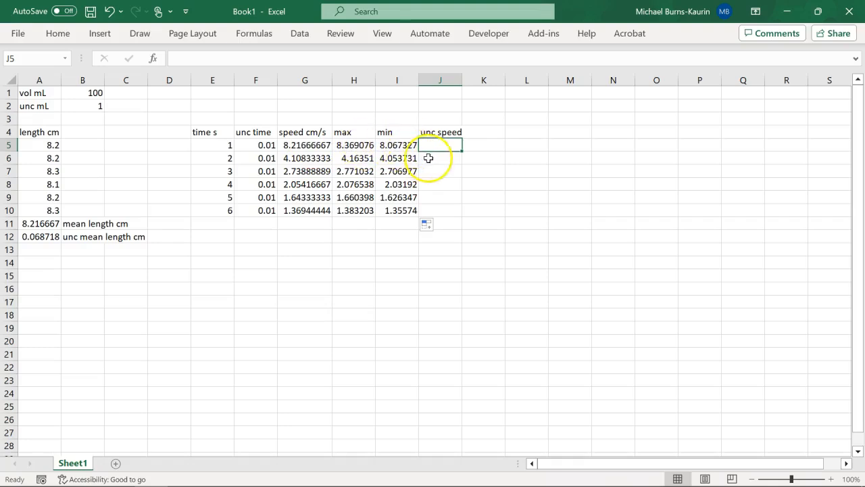
{"action": "type", "text": "="}
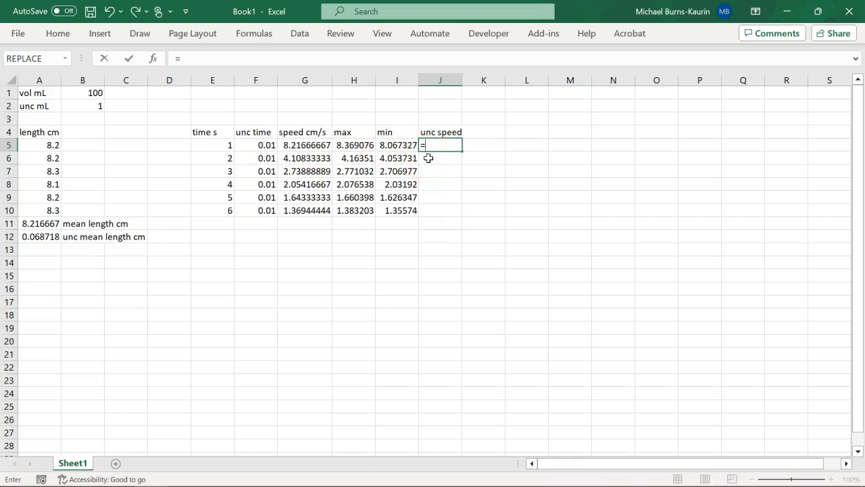
{"action": "type", "text": ".5*("}
{"action": "left_click", "coordinate": [361, 146]}
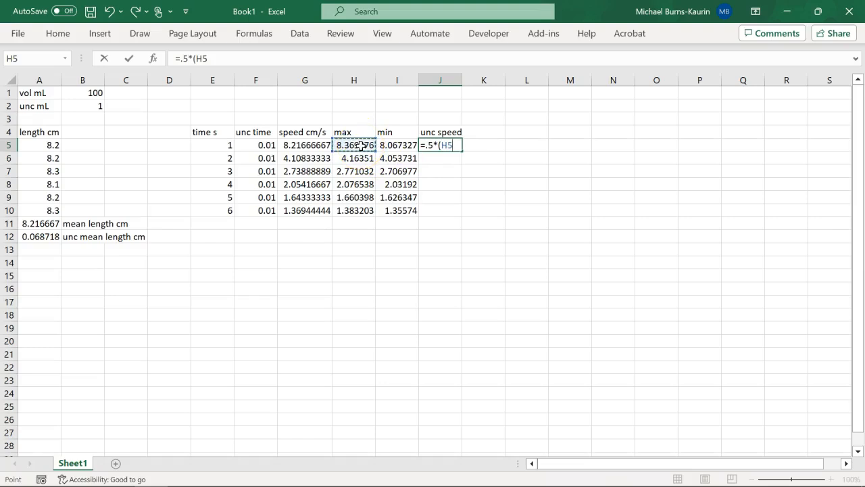
{"action": "type", "text": "-"}
{"action": "left_click", "coordinate": [393, 145]}
{"action": "type", "text": ")"}
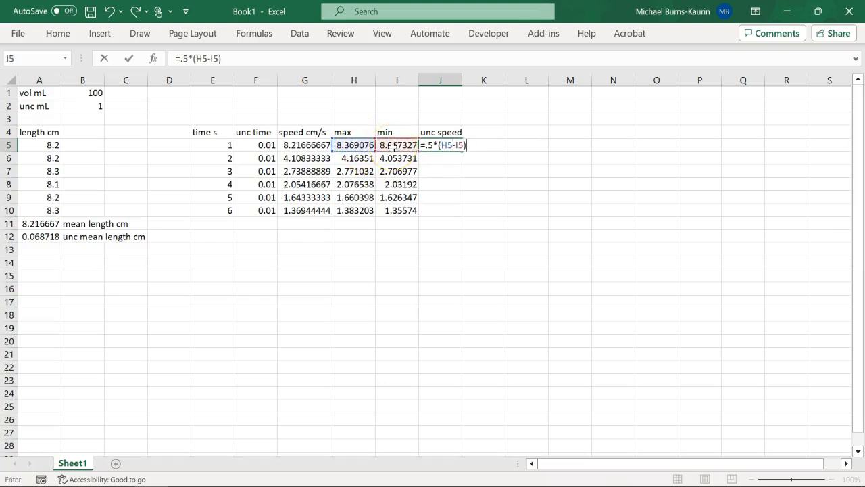
{"action": "key", "text": "Return"}
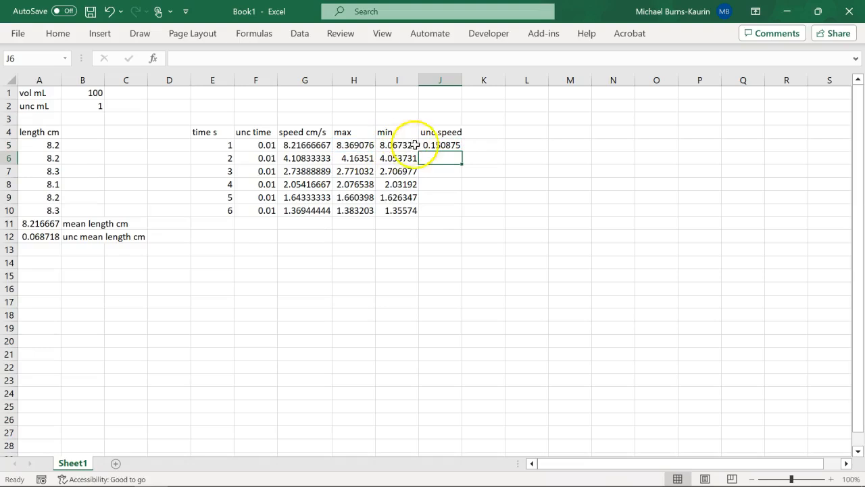
{"action": "left_click", "coordinate": [448, 146]}
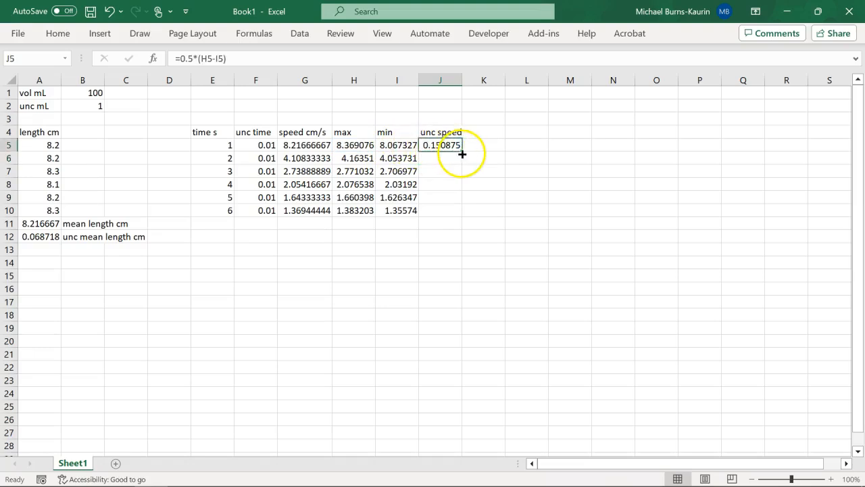
{"action": "double_click", "coordinate": [462, 150]}
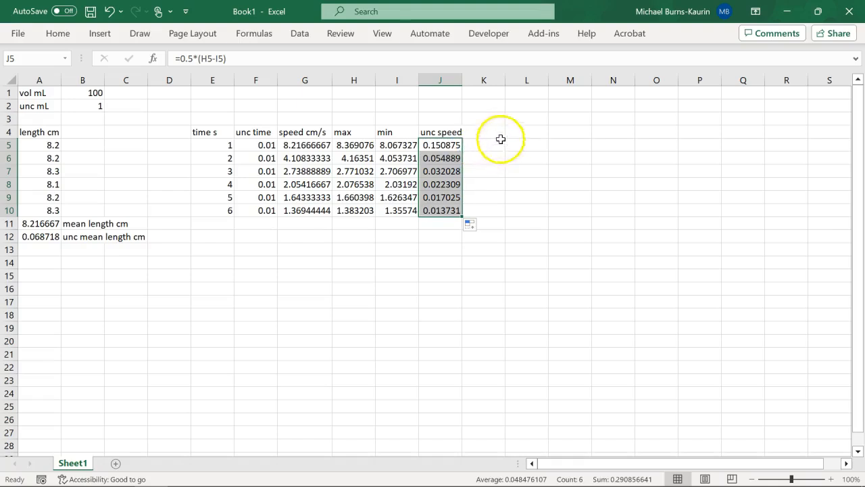
- Merge and center cells L3 through O3 and enter the heading "volume flow rate mL/s" in the merged cell
{"action": "left_click", "coordinate": [527, 129]}
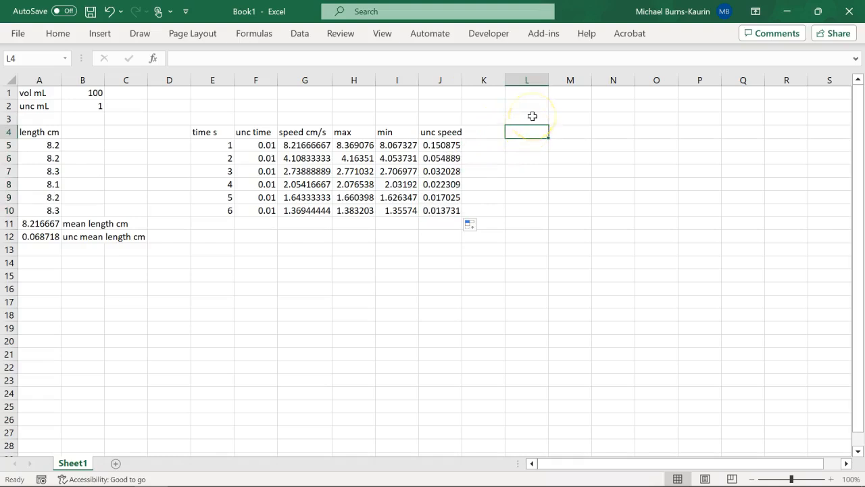
{"action": "left_click", "coordinate": [532, 117]}
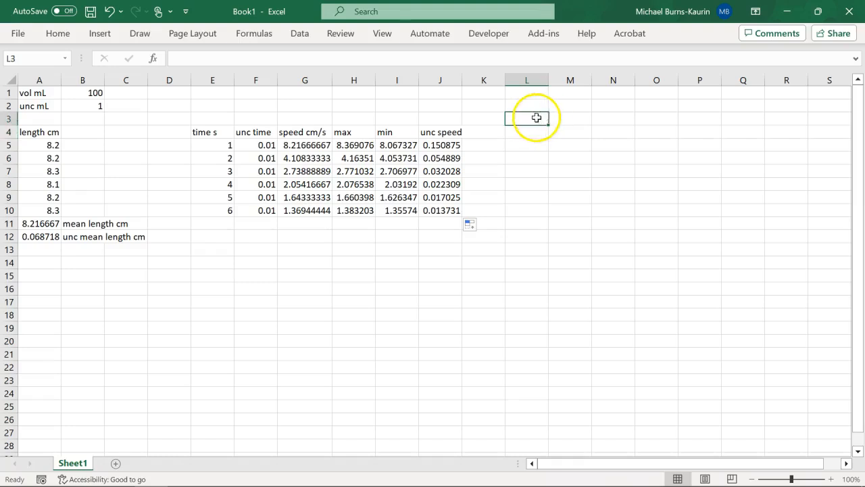
{"action": "left_click_drag", "start_coordinate": [533, 118], "coordinate": [666, 118]}
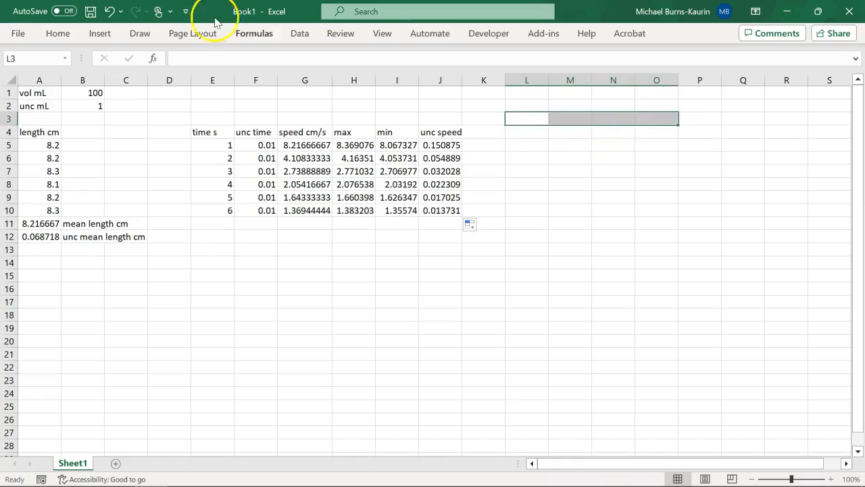
{"action": "left_click", "coordinate": [60, 33]}
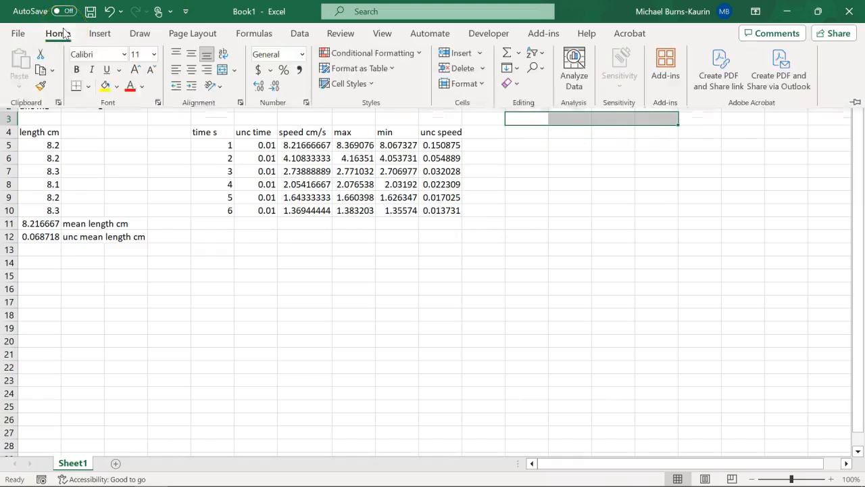
{"action": "left_click", "coordinate": [223, 72]}
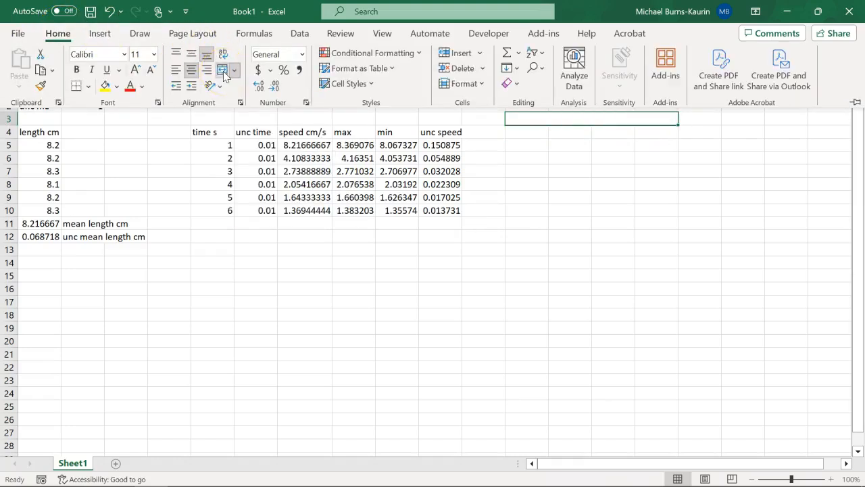
{"action": "left_click", "coordinate": [619, 117]}
{"action": "type", "text": "vol"}
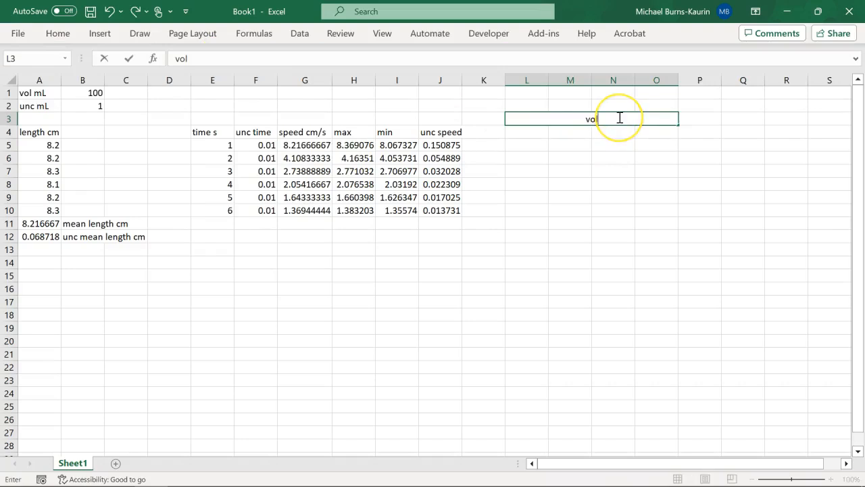
{"action": "type", "text": "ume flow rate"}
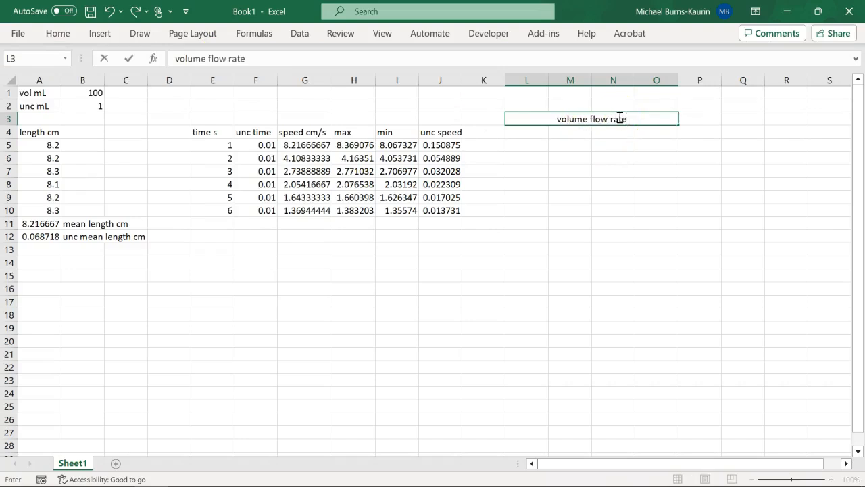
{"action": "type", "text": " mL/s"}
- Label L4 "best" as the first column under the volume flow rate heading
{"action": "left_click", "coordinate": [515, 132]}
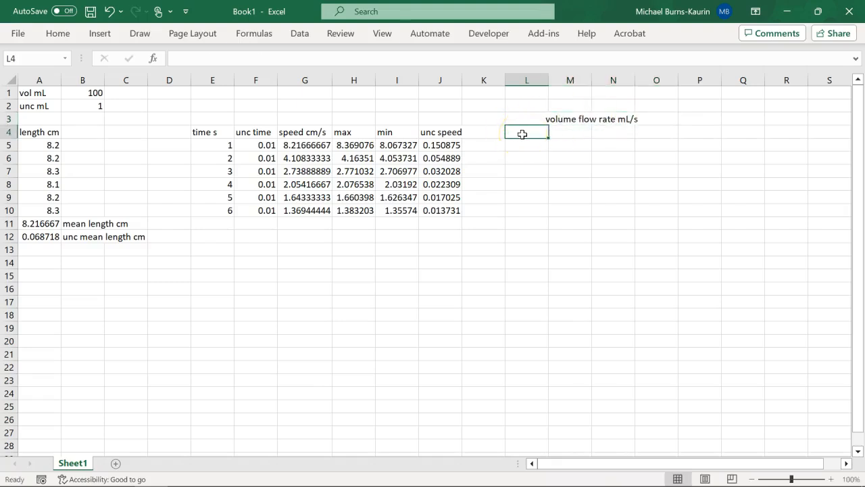
{"action": "type", "text": "best"}
{"action": "key", "text": "Return"}
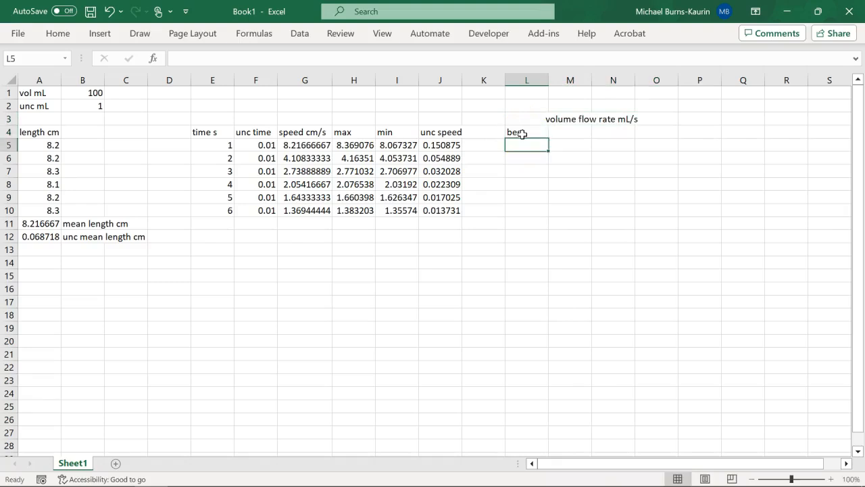
- Enter the best flow rate formula =100/E5 in L5 and fill it down through L10
{"action": "type", "text": "100"}
{"action": "key", "text": "BackSpace"}
{"action": "key", "text": "BackSpace"}
{"action": "key", "text": "BackSpace"}
{"action": "type", "text": "=100"}
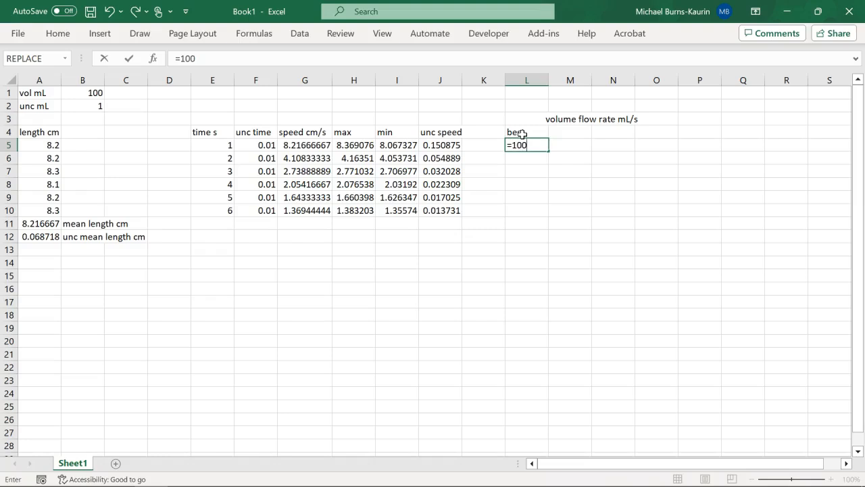
{"action": "type", "text": "/"}
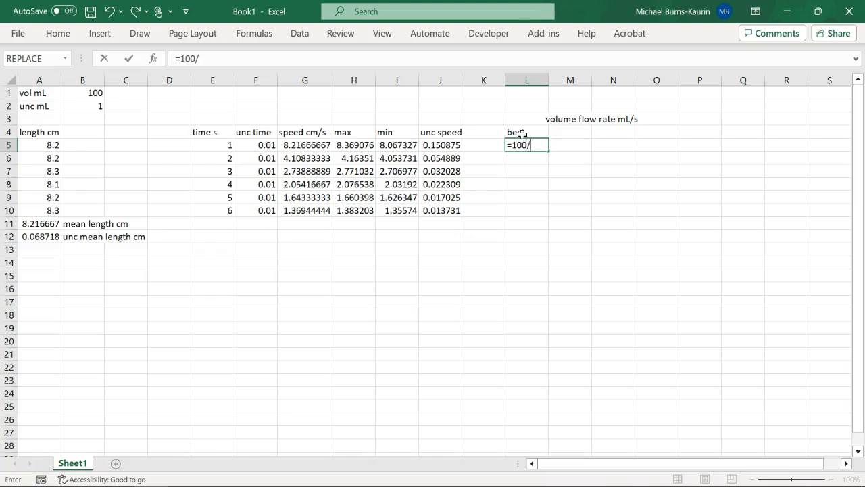
{"action": "left_click", "coordinate": [209, 146]}
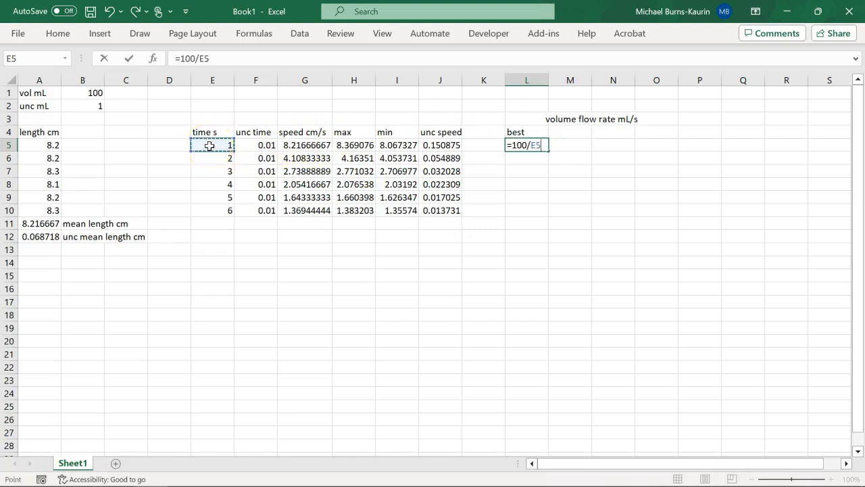
{"action": "key", "text": "Return"}
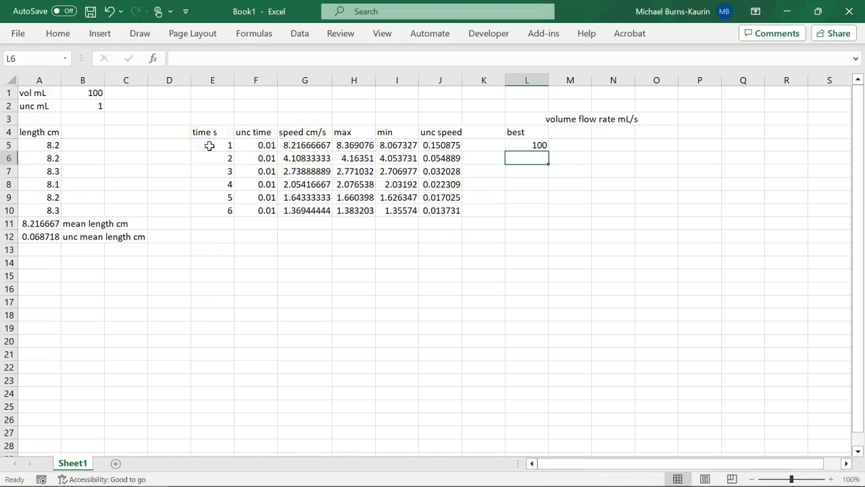
{"action": "left_click", "coordinate": [531, 146]}
{"action": "left_click_drag", "start_coordinate": [549, 150], "coordinate": [549, 213]}
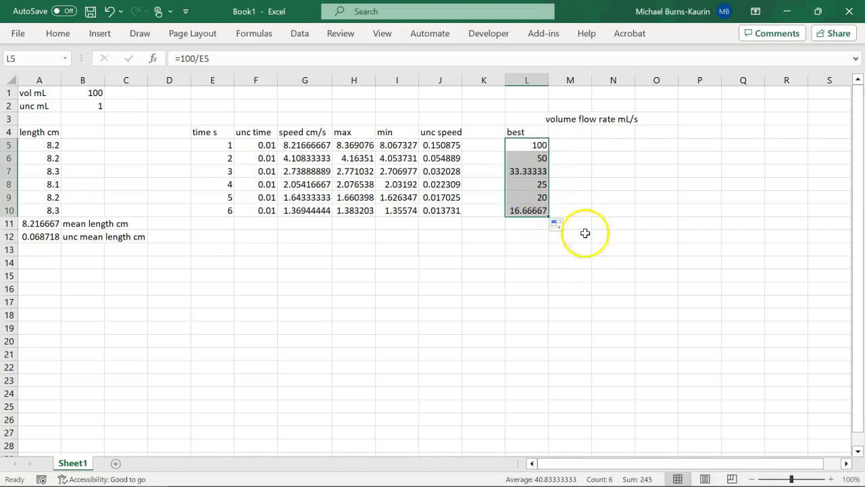
- Add the flow rate column labels "max", "min" and "unc" in M4, N4 and O4
{"action": "left_click", "coordinate": [584, 130]}
{"action": "type", "text": "max"}
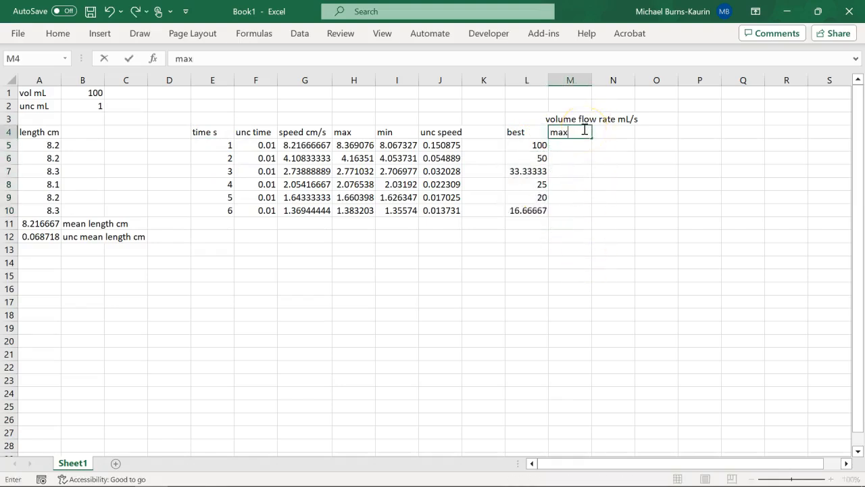
{"action": "key", "text": "Tab"}
{"action": "type", "text": "min"}
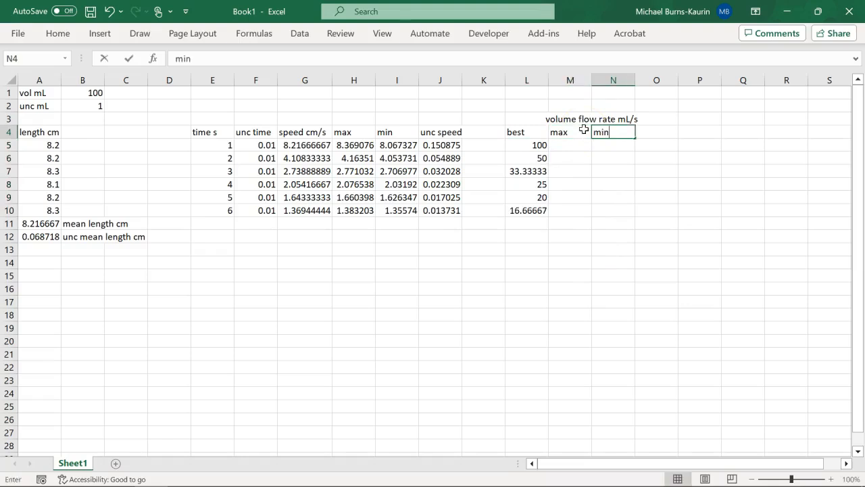
{"action": "key", "text": "Tab"}
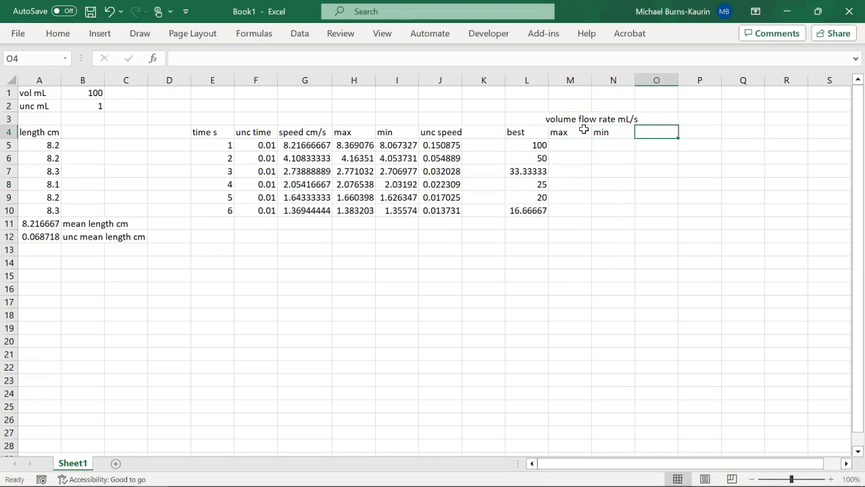
{"action": "type", "text": "unc"}
{"action": "key", "text": "Return"}
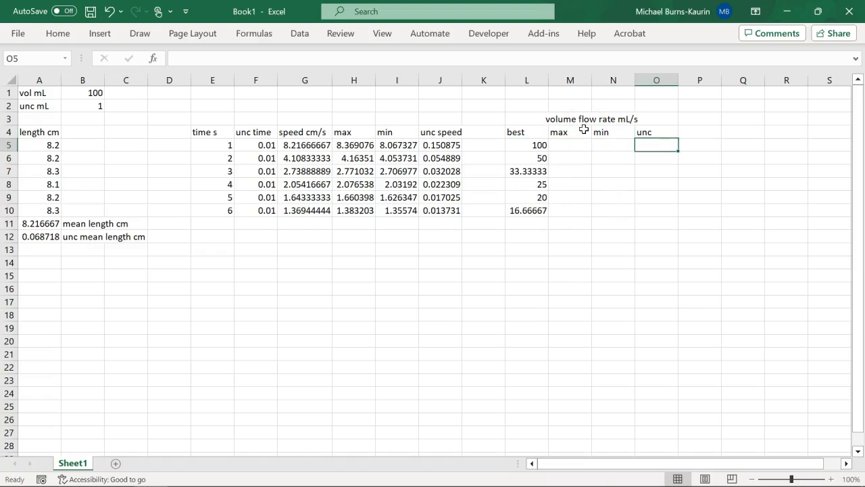
- Enter the maximum flow rate formula =(101/(E5-F5)) in M5 and check it
{"action": "key", "text": "Left"}
{"action": "key", "text": "Left"}
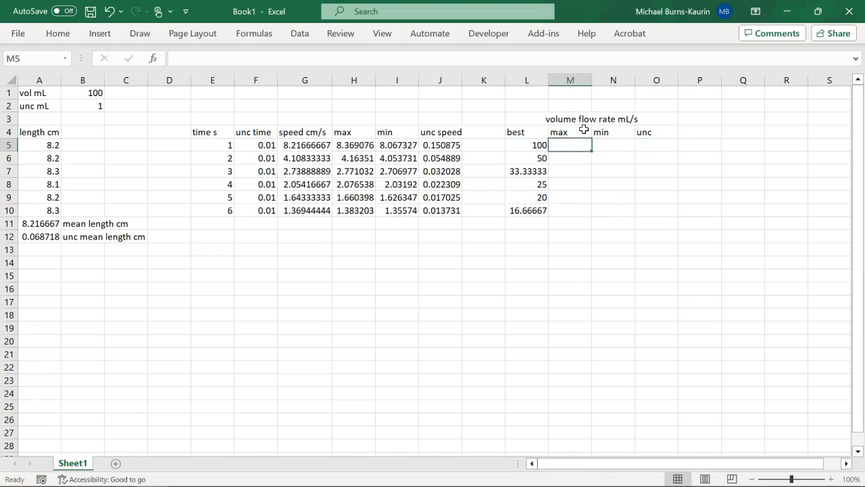
{"action": "type", "text": "="}
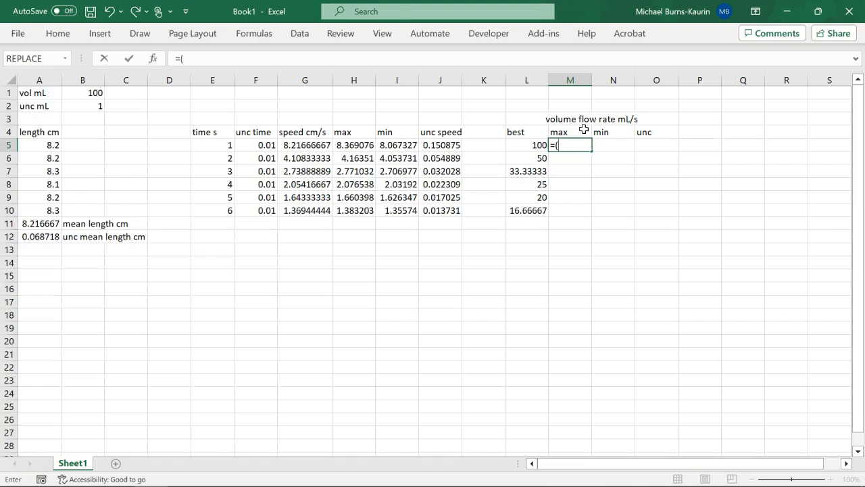
{"action": "type", "text": "(101/("}
{"action": "left_click", "coordinate": [212, 150]}
{"action": "type", "text": "-"}
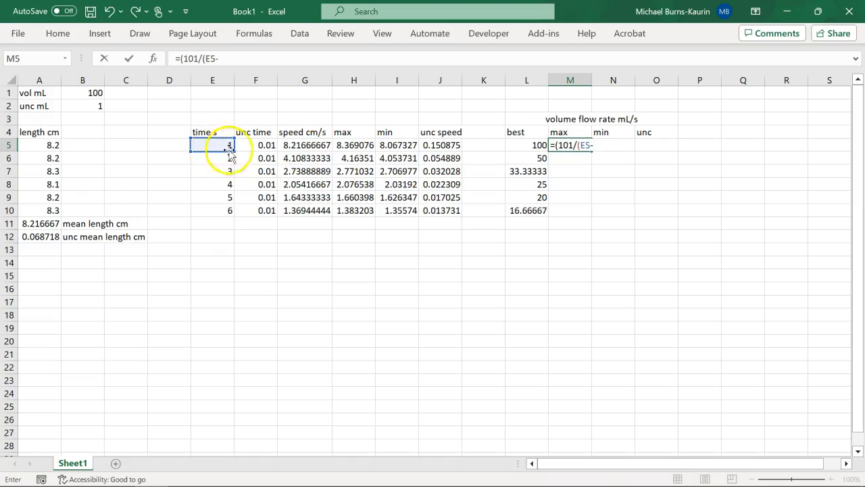
{"action": "left_click", "coordinate": [267, 145]}
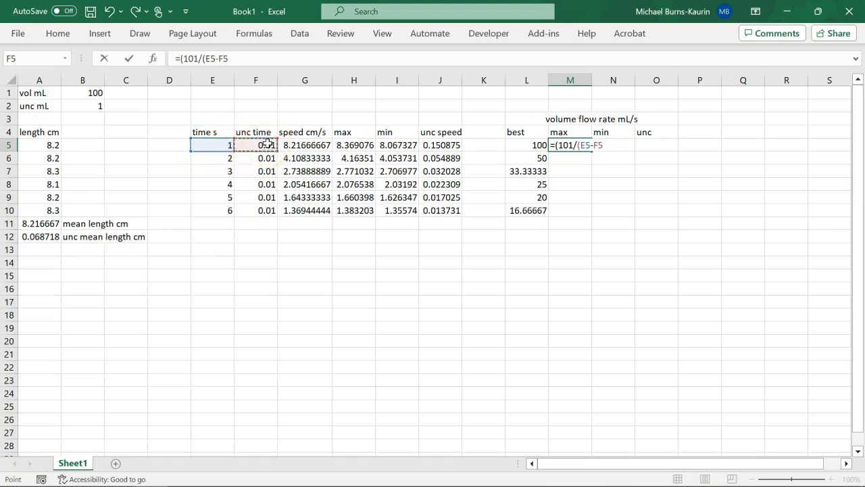
{"action": "type", "text": "))"}
{"action": "key", "text": "Return"}
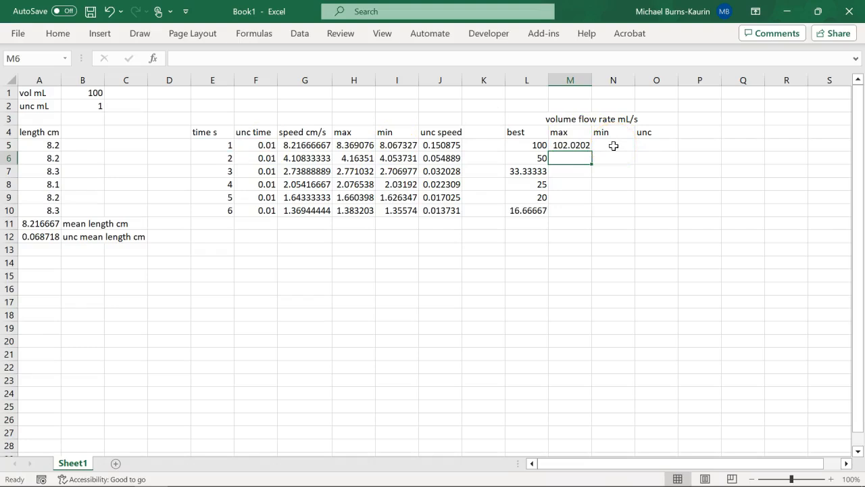
{"action": "left_click", "coordinate": [574, 144]}
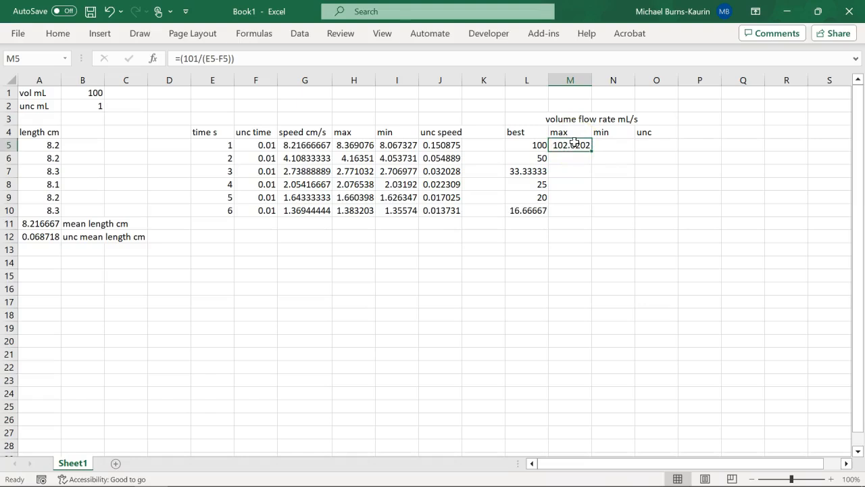
- Try to enter the minimum flow rate formula 99/(E5+F5) in N5
{"action": "left_click", "coordinate": [610, 149]}
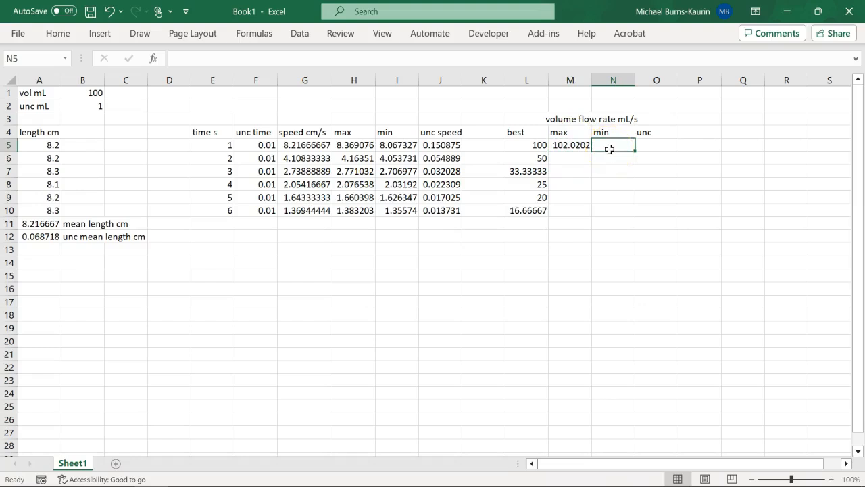
{"action": "type", "text": "99"}
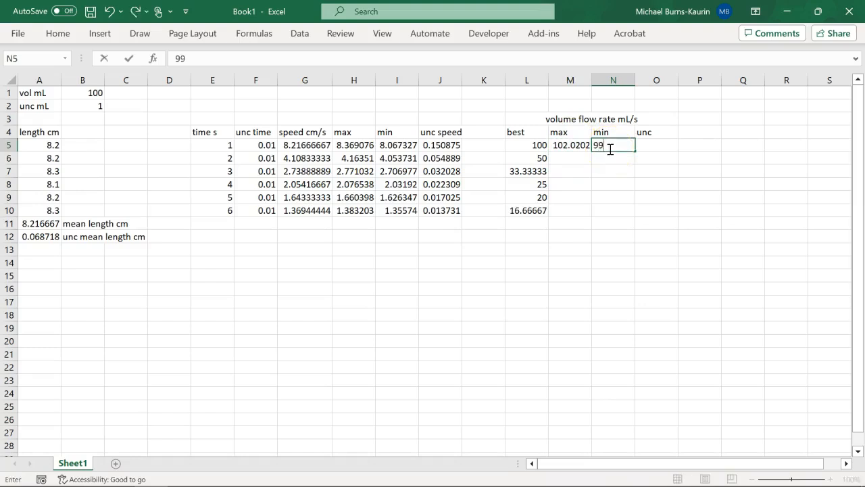
{"action": "type", "text": "/("}
{"action": "left_click", "coordinate": [602, 150]}
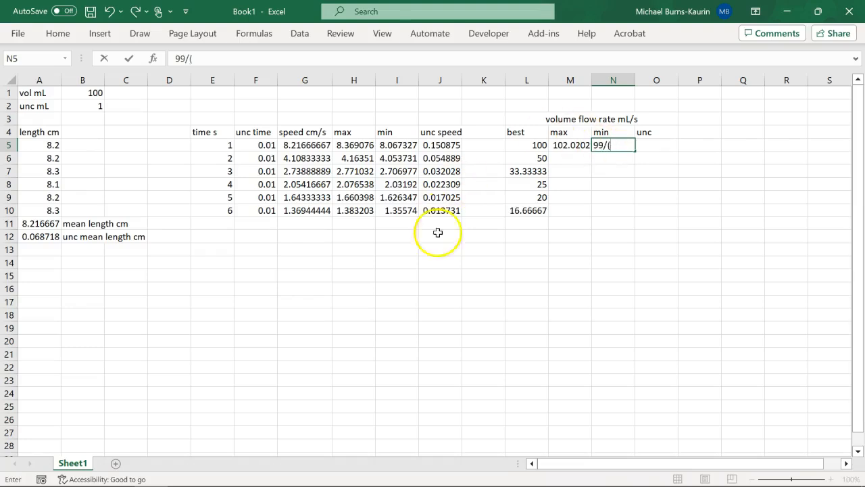
{"action": "left_click", "coordinate": [226, 145]}
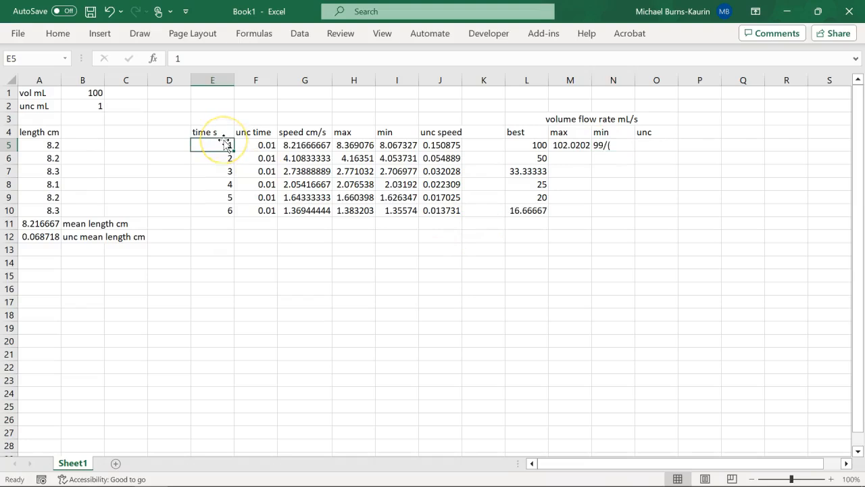
{"action": "type", "text": "+"}
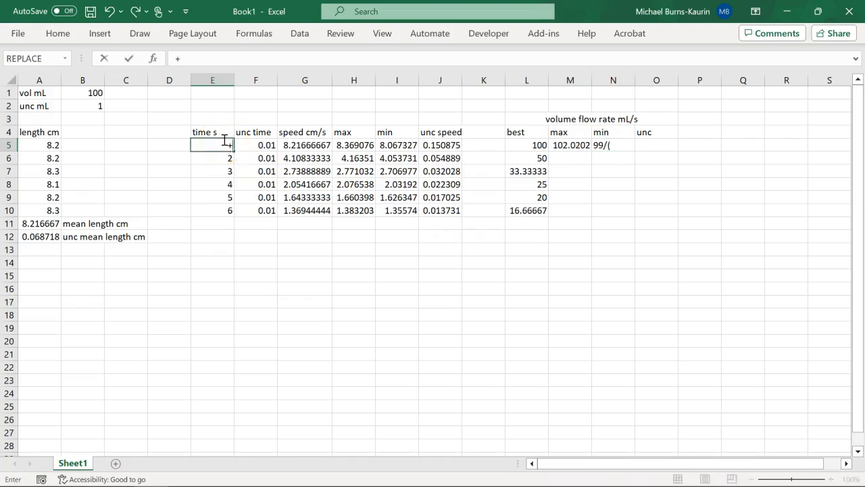
{"action": "left_click", "coordinate": [258, 143]}
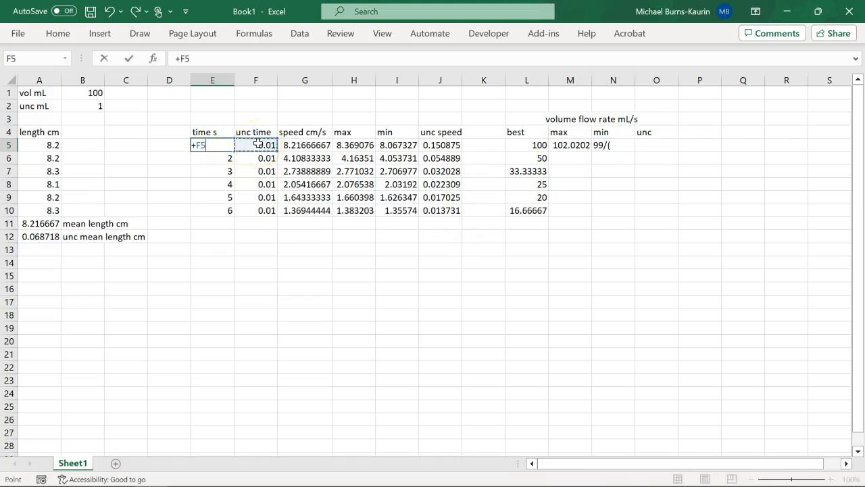
{"action": "type", "text": ")"}
{"action": "key", "text": "Return"}
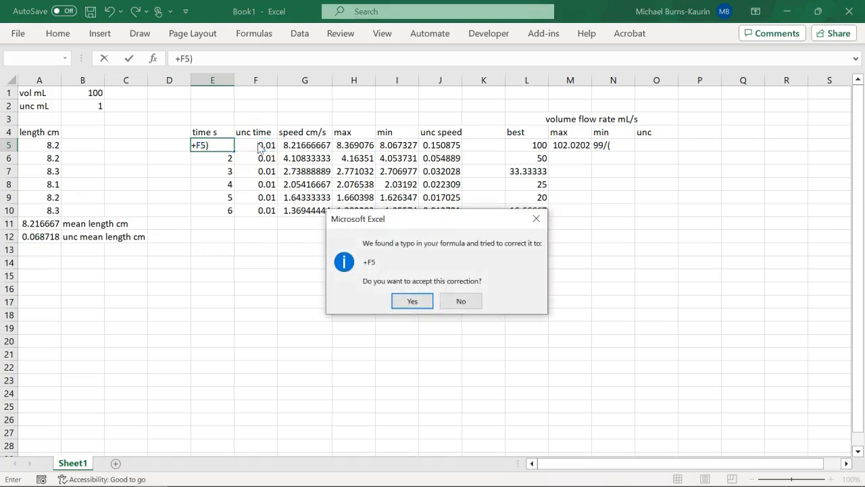
- Decline the suggested formula correction and restore the first time value in E5 to 1
{"action": "left_click", "coordinate": [457, 304]}
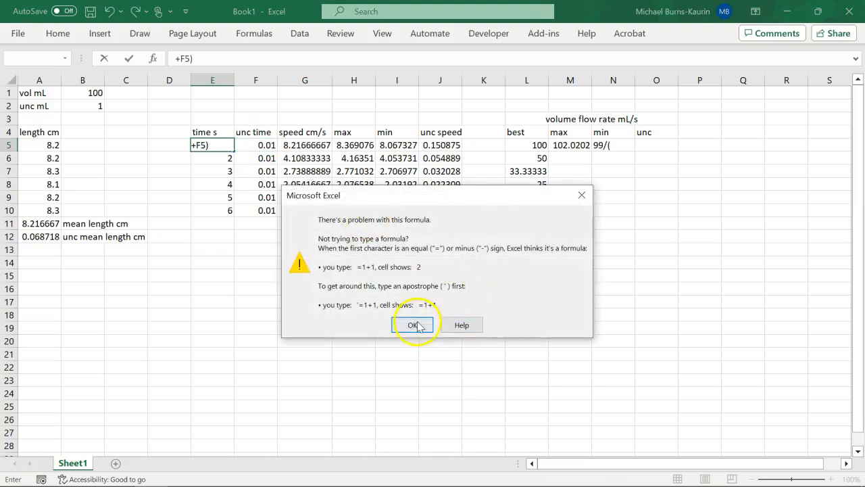
{"action": "left_click", "coordinate": [414, 325]}
{"action": "left_click", "coordinate": [106, 13]}
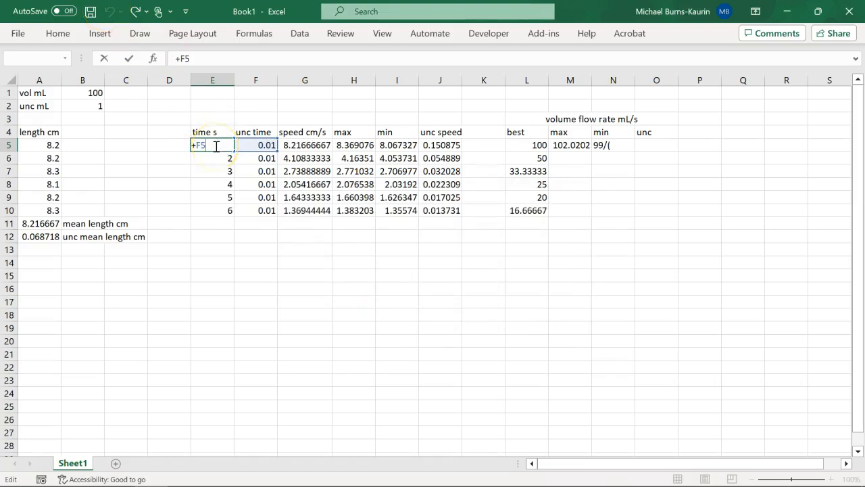
{"action": "left_click_drag", "start_coordinate": [216, 146], "coordinate": [175, 151]}
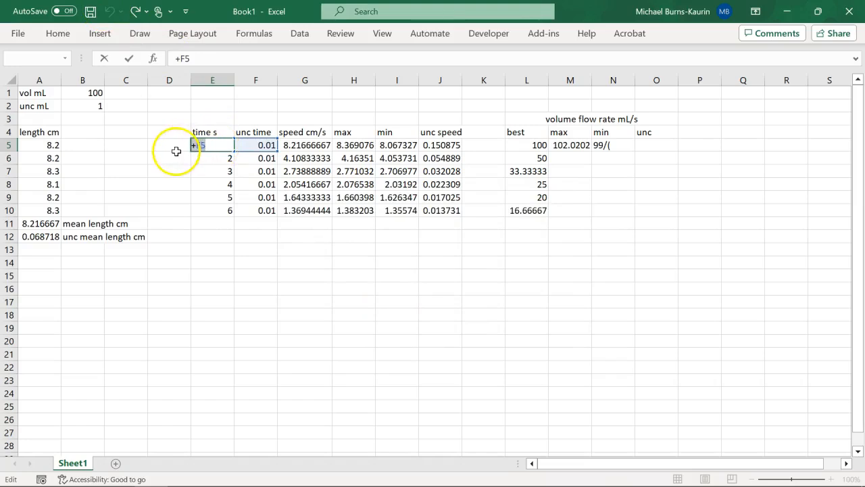
{"action": "type", "text": "1"}
{"action": "key", "text": "Return"}
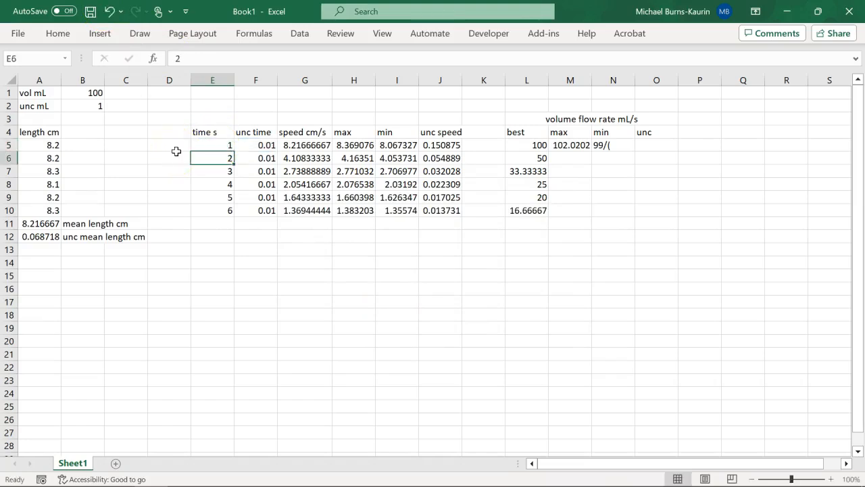
- Complete the minimum flow rate formula in N5 as =99/(E5+F5)
{"action": "left_click", "coordinate": [618, 148]}
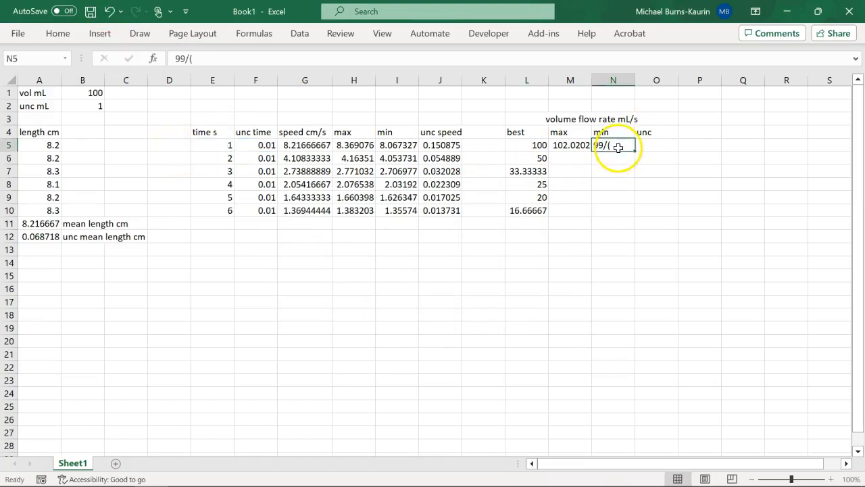
{"action": "left_click", "coordinate": [173, 58]}
{"action": "type", "text": "="}
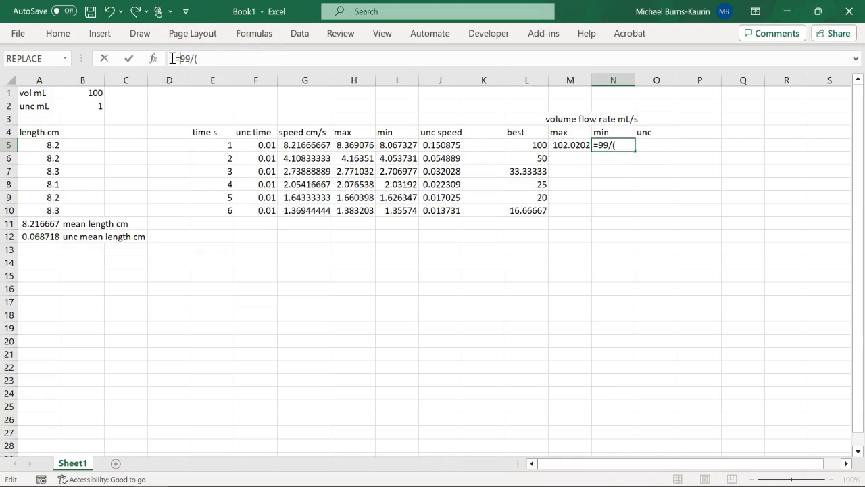
{"action": "left_click", "coordinate": [207, 59]}
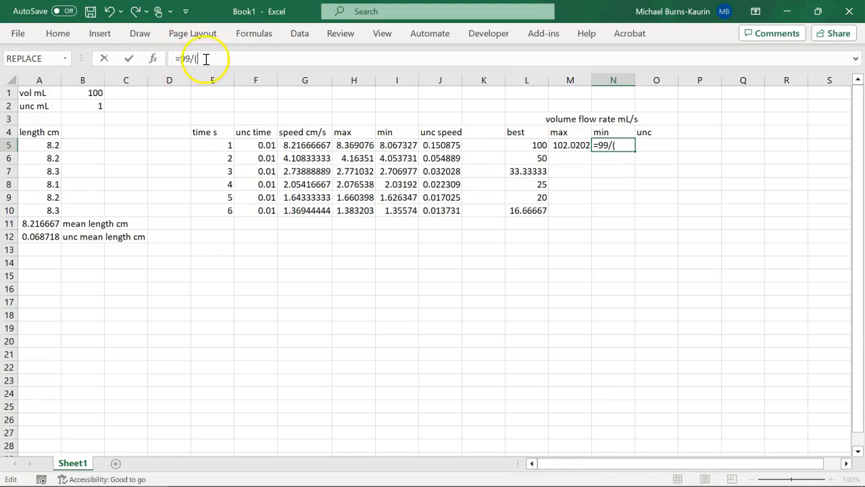
{"action": "left_click", "coordinate": [214, 145]}
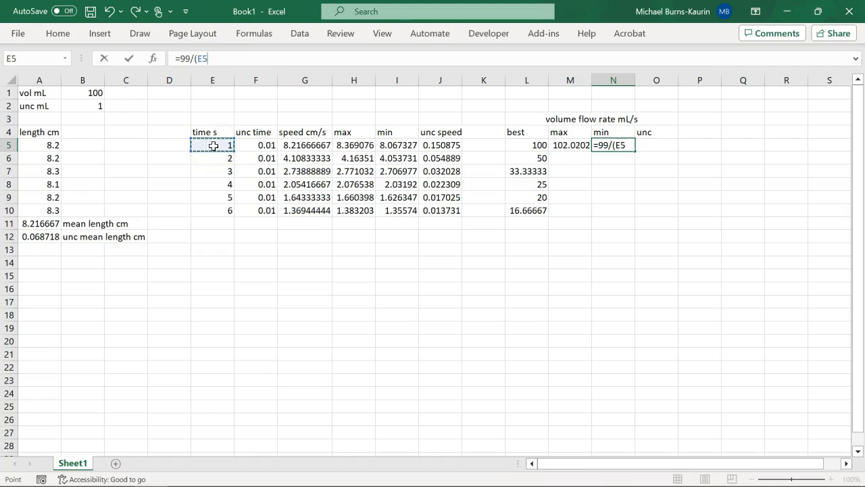
{"action": "type", "text": "+"}
{"action": "left_click", "coordinate": [255, 144]}
{"action": "type", "text": ")"}
{"action": "key", "text": "Return"}
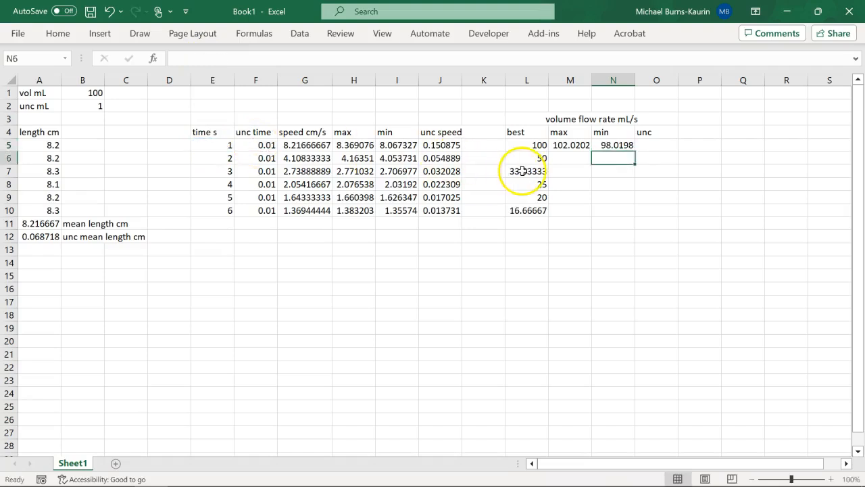
- Enter the flow rate uncertainty formula =(M5-N5)/2 in O5
{"action": "left_click", "coordinate": [662, 147]}
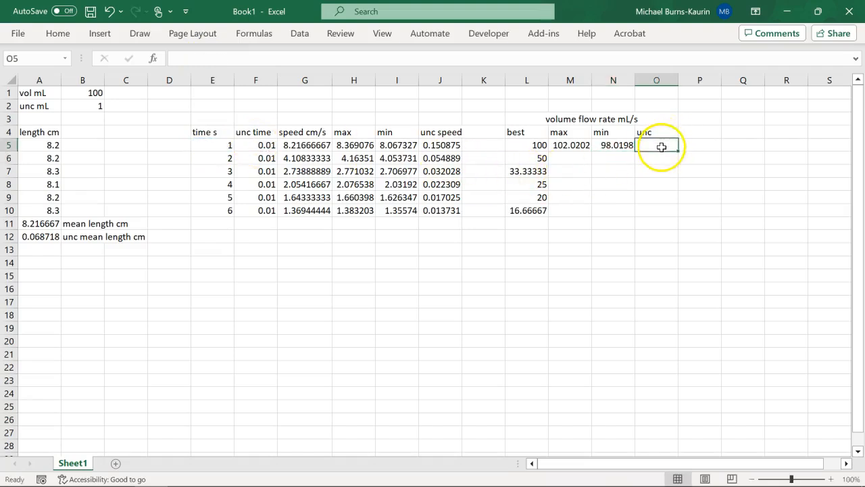
{"action": "type", "text": "("}
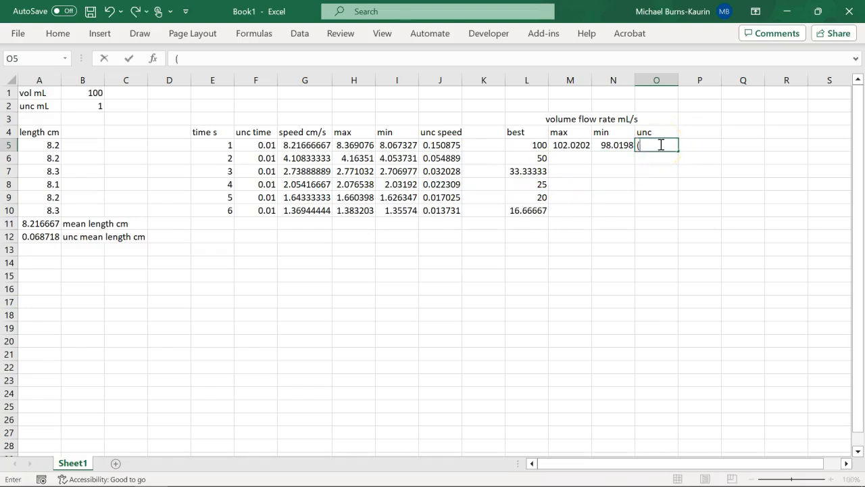
{"action": "left_click", "coordinate": [582, 144]}
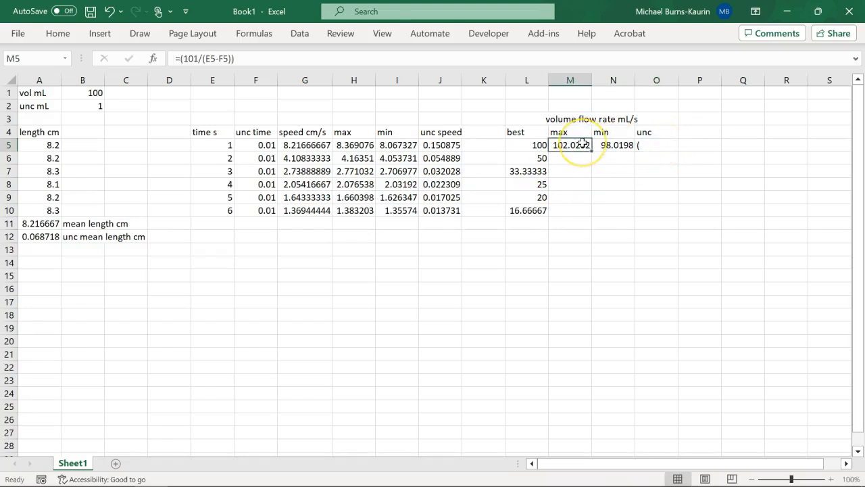
{"action": "left_click", "coordinate": [659, 144]}
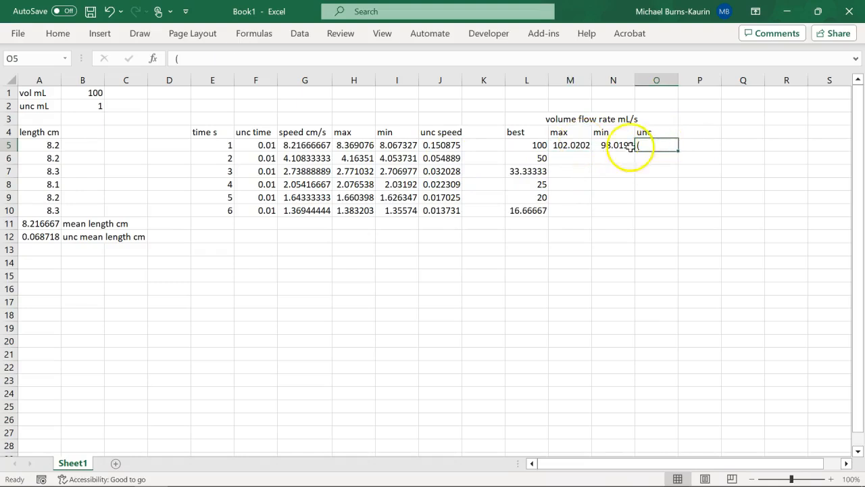
{"action": "left_click", "coordinate": [174, 57]}
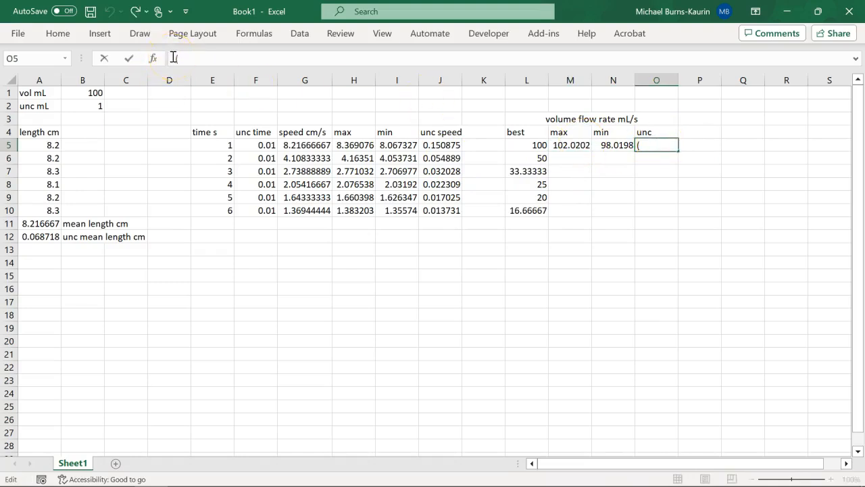
{"action": "type", "text": "="}
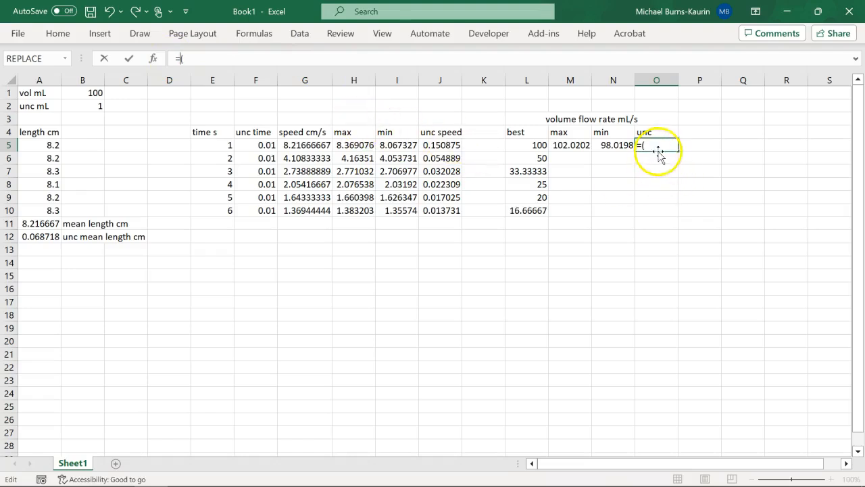
{"action": "left_click", "coordinate": [570, 146]}
{"action": "type", "text": "-"}
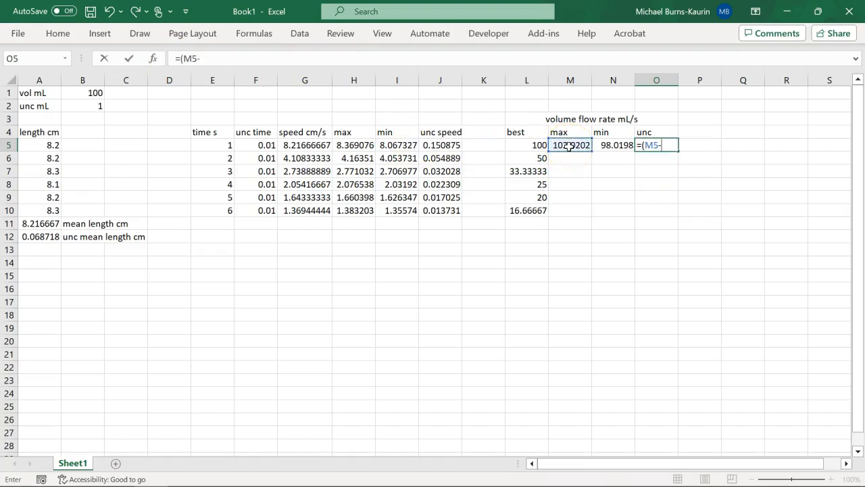
{"action": "left_click", "coordinate": [620, 146]}
{"action": "type", "text": ")/2"}
{"action": "key", "text": "Return"}
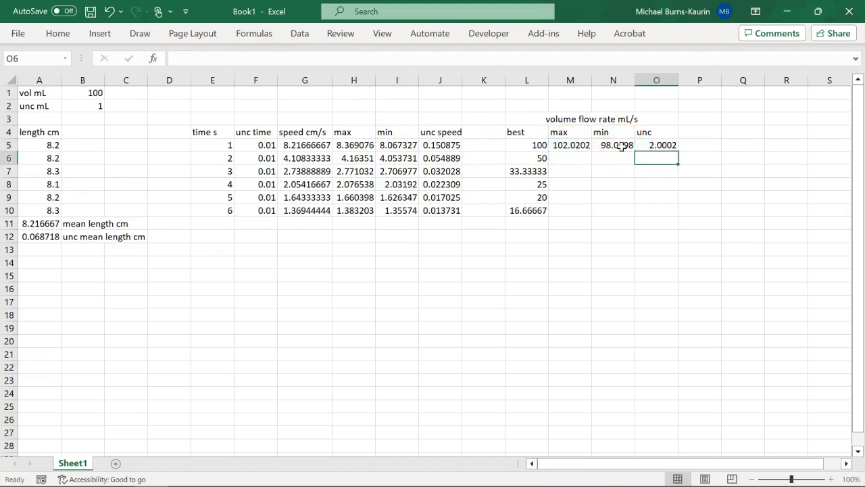
- Fill the max, min and uncertainty flow rate formulas from M5:O5 down through row 10
{"action": "left_click_drag", "start_coordinate": [580, 147], "coordinate": [666, 216]}
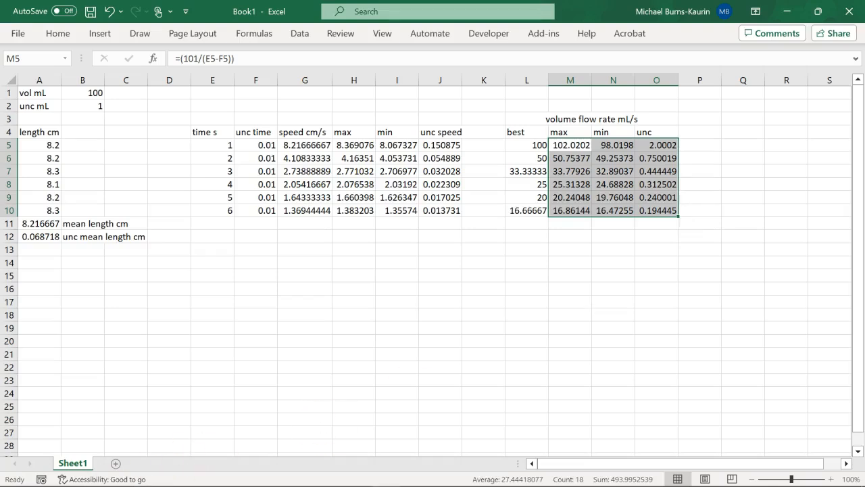
{"action": "left_click", "coordinate": [280, 338]}
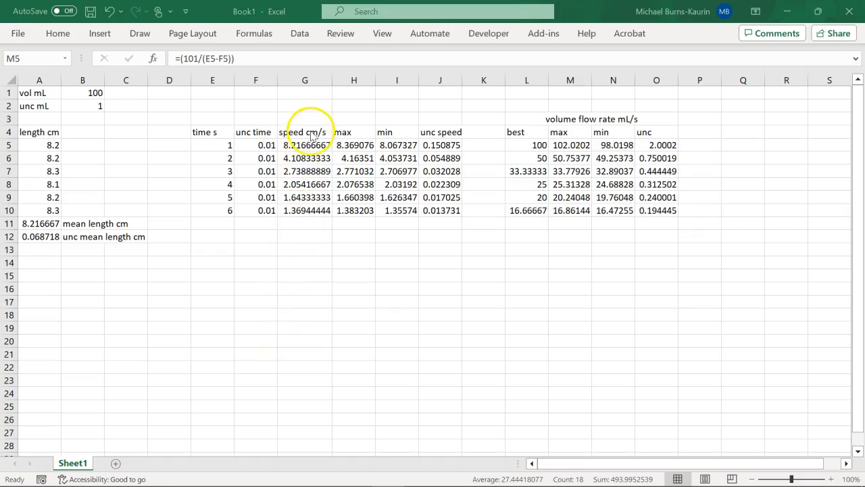
- Insert a markers-only scatter chart of best flow rate (L4:L10) against speed (G4:G10) and place it below the data
{"action": "left_click_drag", "start_coordinate": [311, 132], "coordinate": [302, 215]}
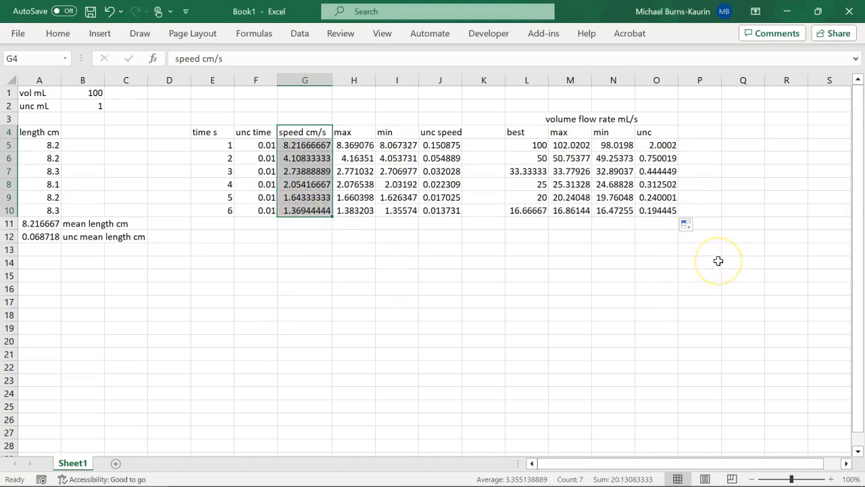
{"action": "left_click", "coordinate": [533, 132], "text": "ctrl"}
{"action": "left_click_drag", "start_coordinate": [533, 132], "coordinate": [528, 210]}
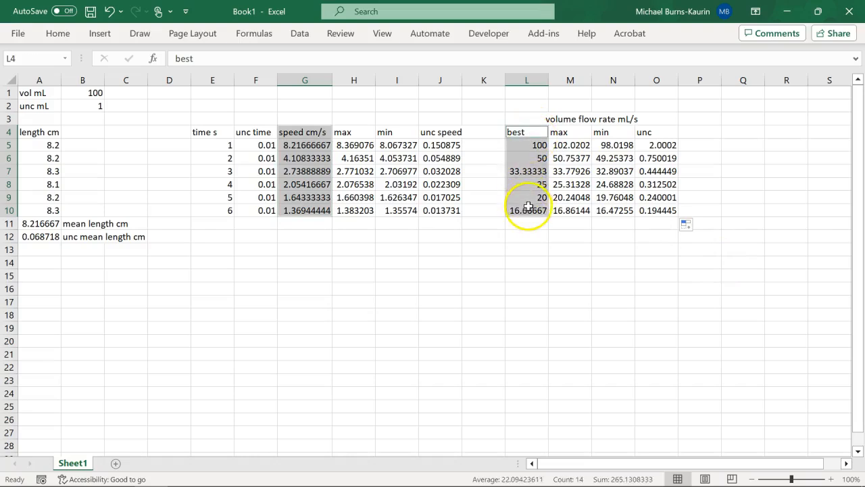
{"action": "left_click", "coordinate": [98, 33]}
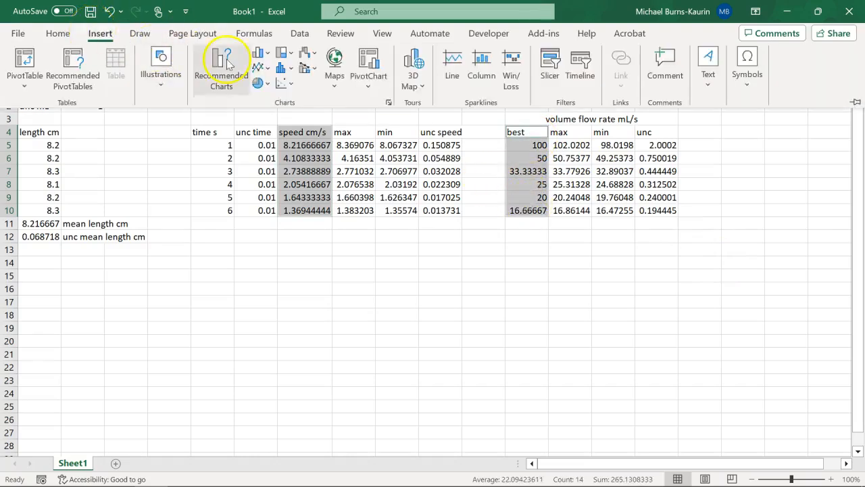
{"action": "left_click", "coordinate": [289, 85]}
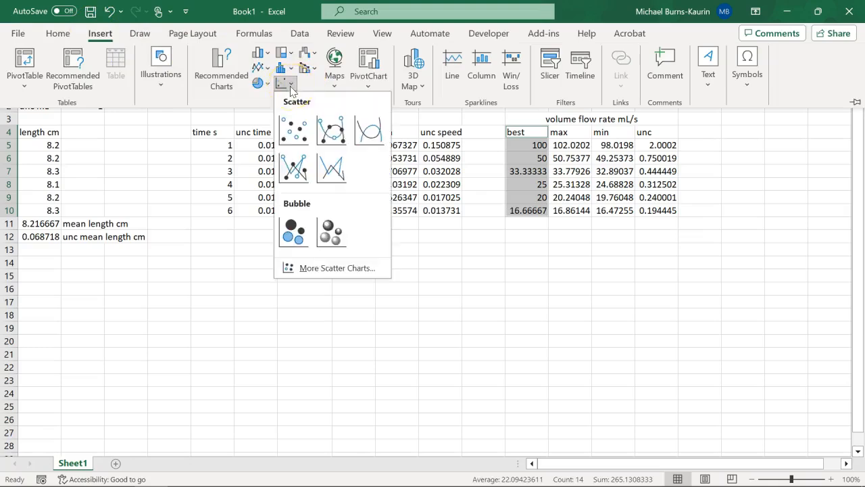
{"action": "left_click", "coordinate": [293, 130]}
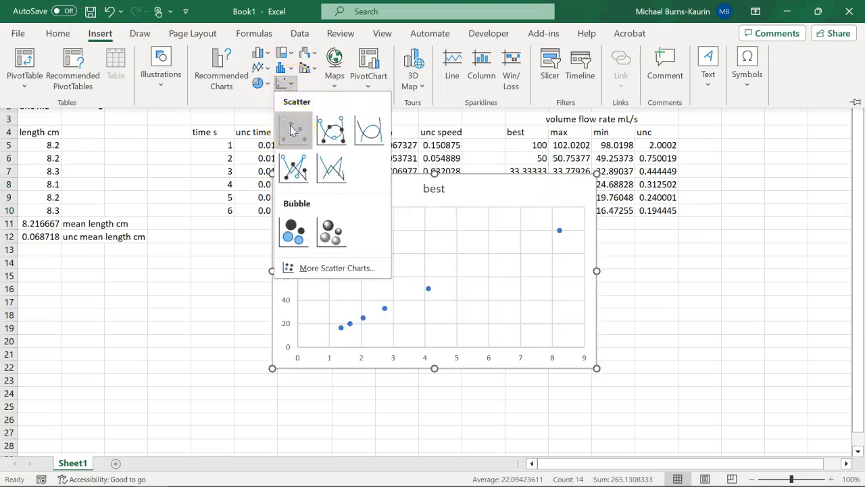
{"action": "mouse_move", "coordinate": [446, 306]}
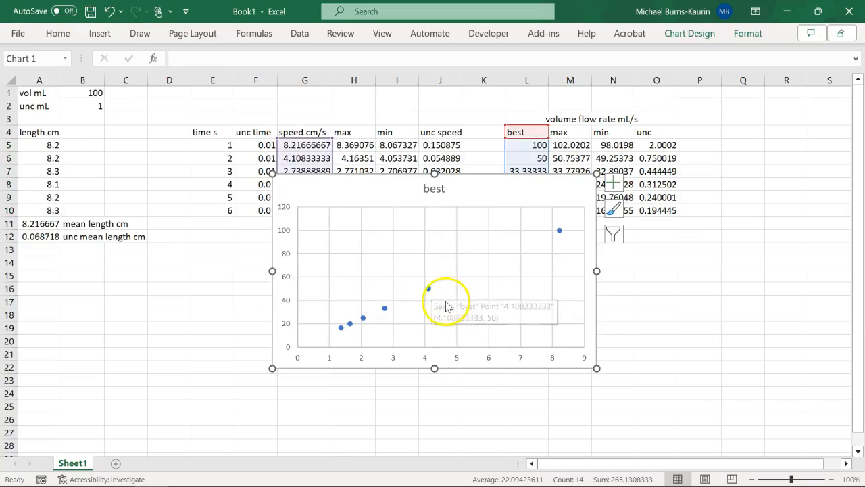
{"action": "left_click_drag", "start_coordinate": [487, 184], "coordinate": [470, 257]}
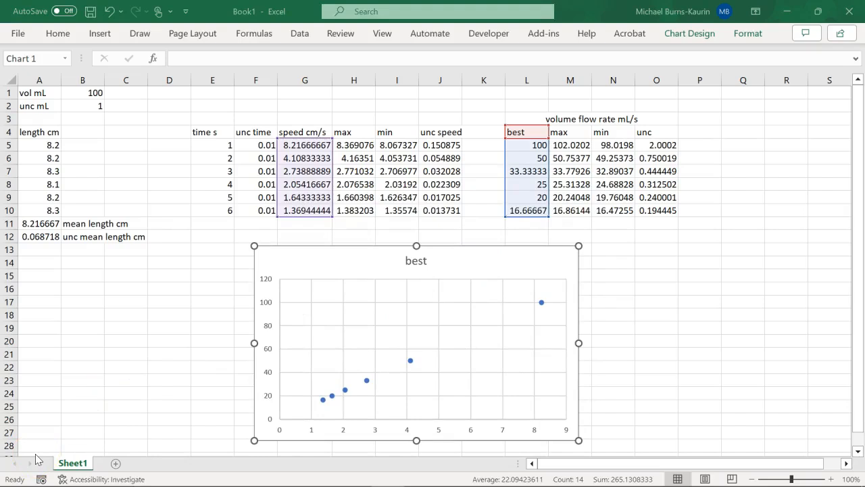
- Replace the chart title with "emtying a syringe"
{"action": "left_click", "coordinate": [419, 259]}
{"action": "double_click", "coordinate": [419, 262]}
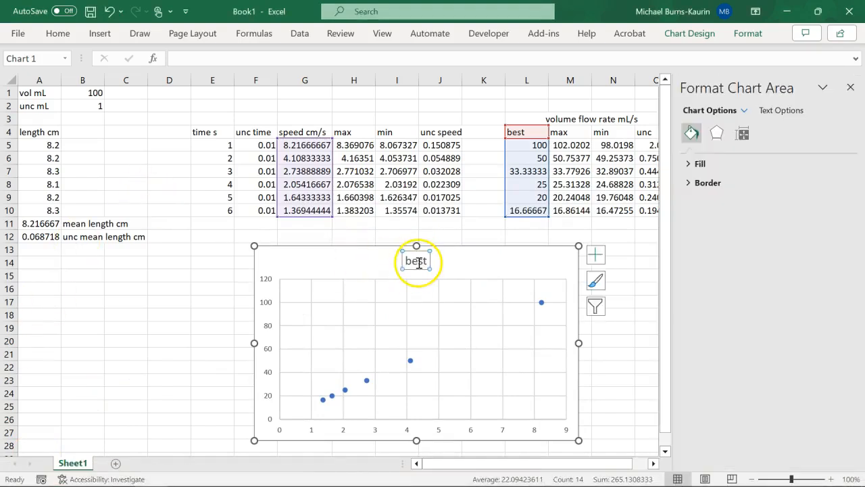
{"action": "double_click", "coordinate": [418, 262]}
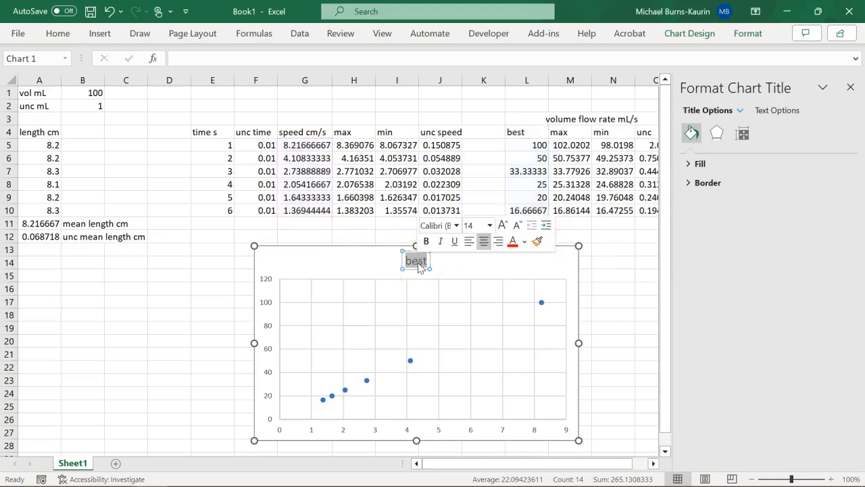
{"action": "type", "text": "emyo"}
{"action": "key", "text": "BackSpace"}
{"action": "type", "text": "i"}
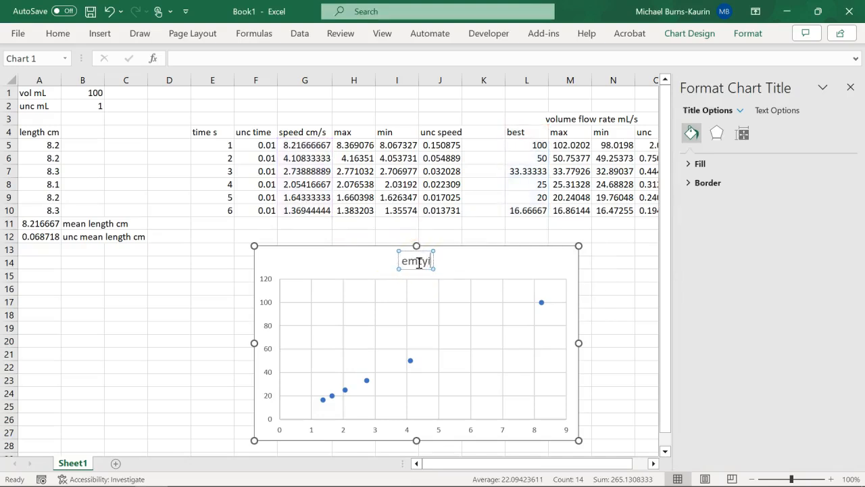
{"action": "type", "text": "ng a syring"}
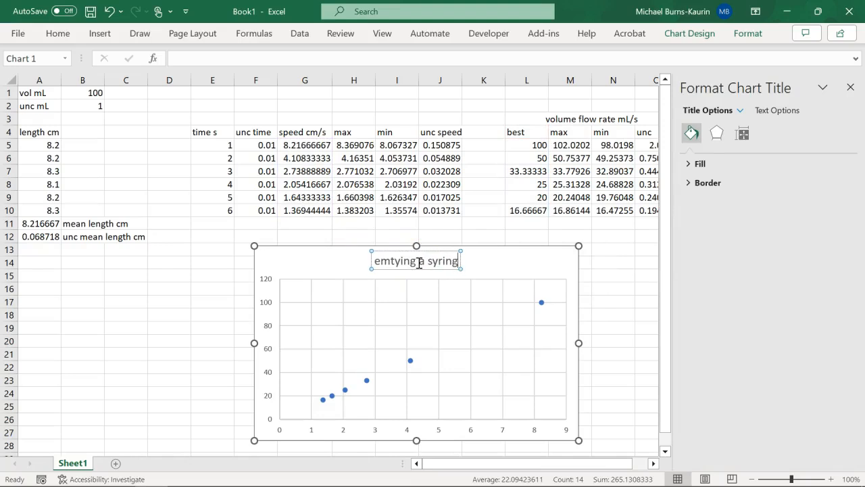
{"action": "type", "text": "e"}
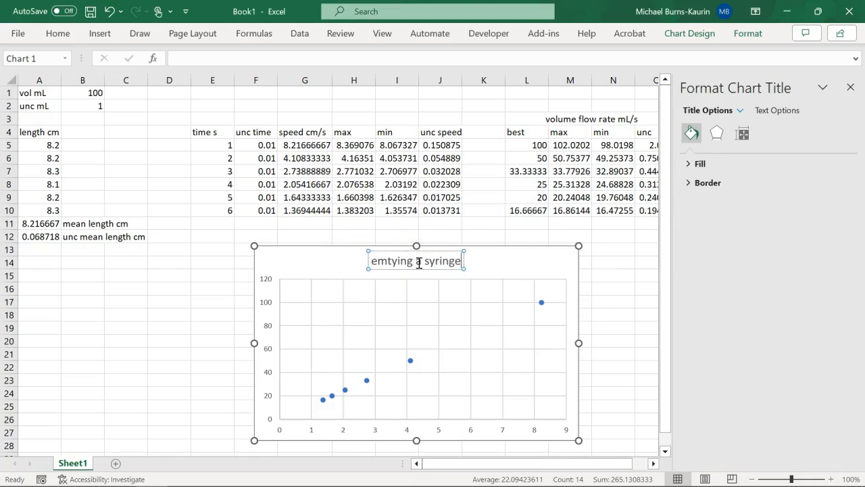
{"action": "left_click", "coordinate": [310, 265]}
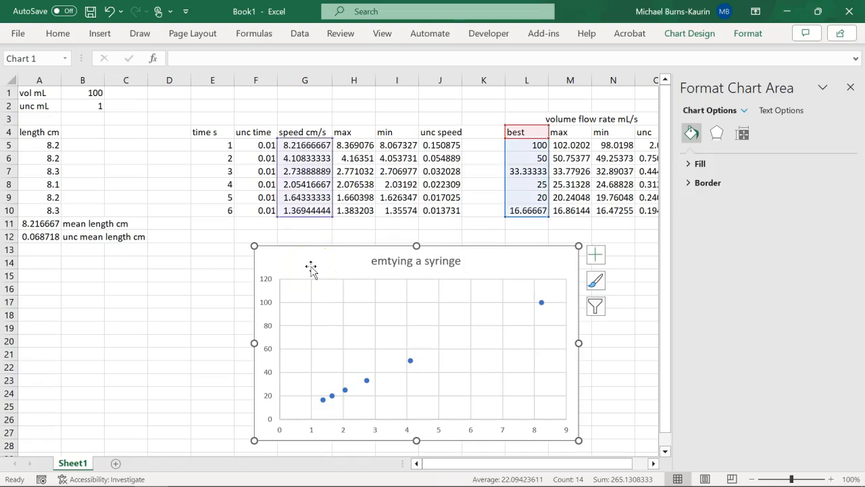
- Add a primary horizontal axis title to the chart reading "speed (cm/s)"
{"action": "left_click", "coordinate": [690, 34]}
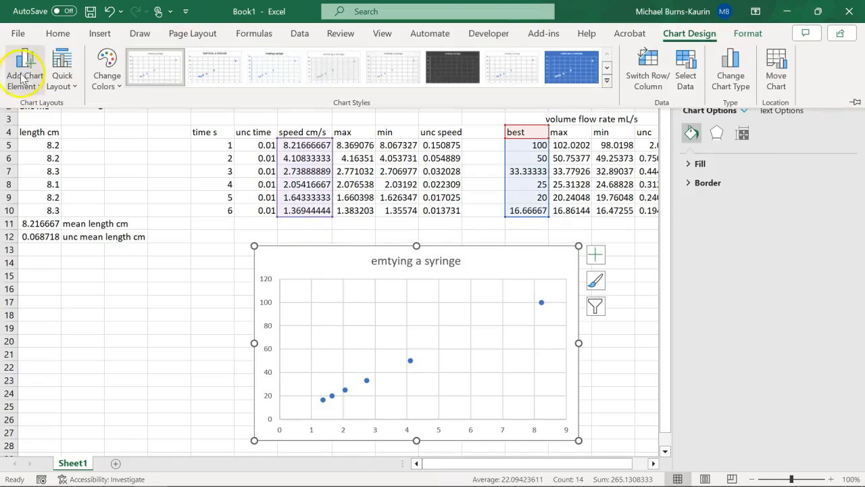
{"action": "left_click", "coordinate": [23, 77]}
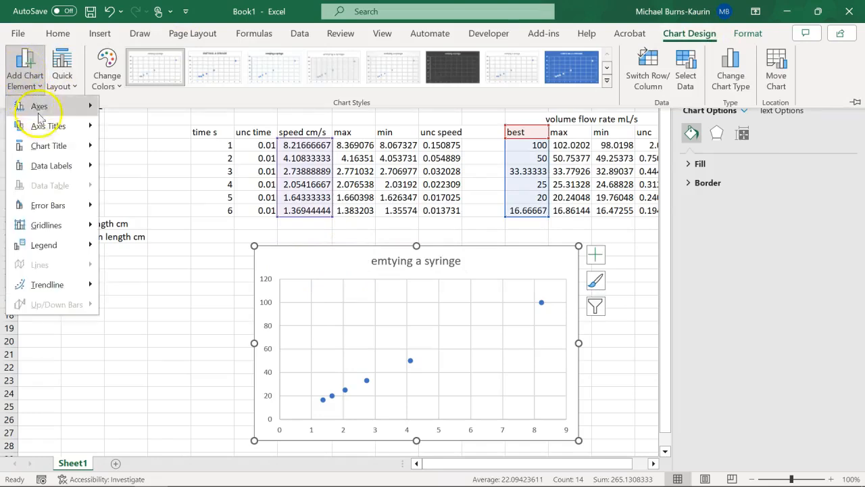
{"action": "mouse_move", "coordinate": [51, 128]}
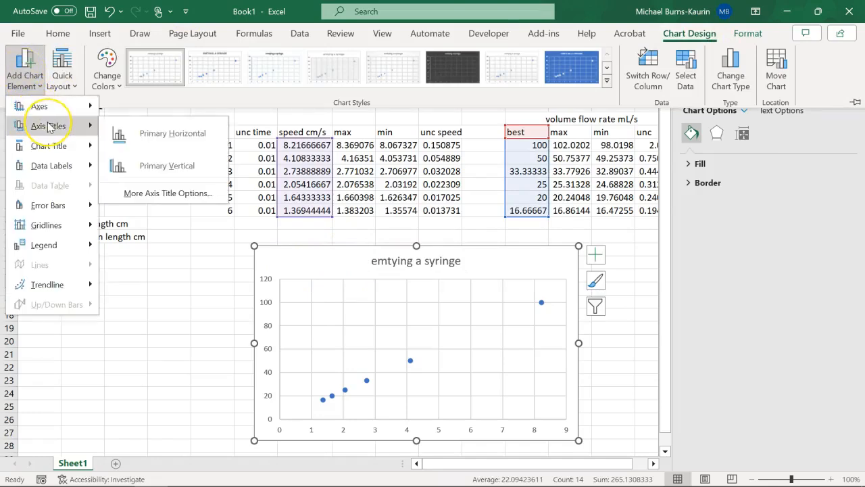
{"action": "left_click", "coordinate": [190, 133]}
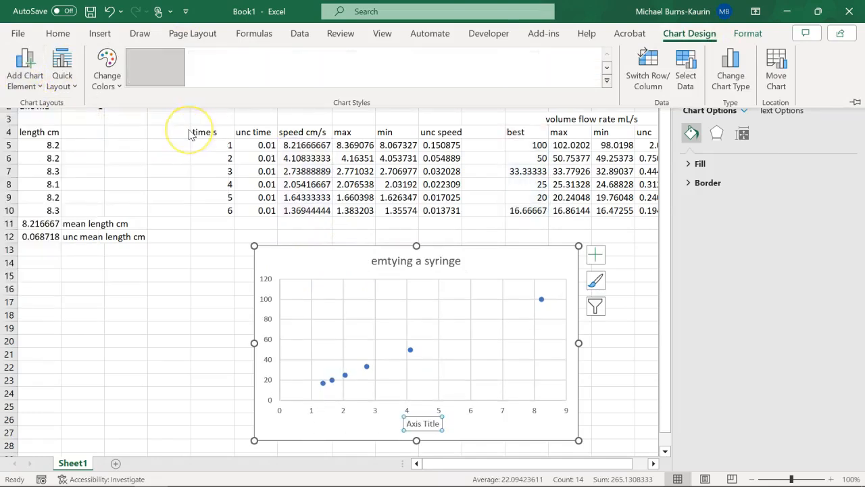
{"action": "double_click", "coordinate": [421, 423]}
{"action": "double_click", "coordinate": [421, 424]}
{"action": "double_click", "coordinate": [421, 424]}
{"action": "triple_click", "coordinate": [421, 424]}
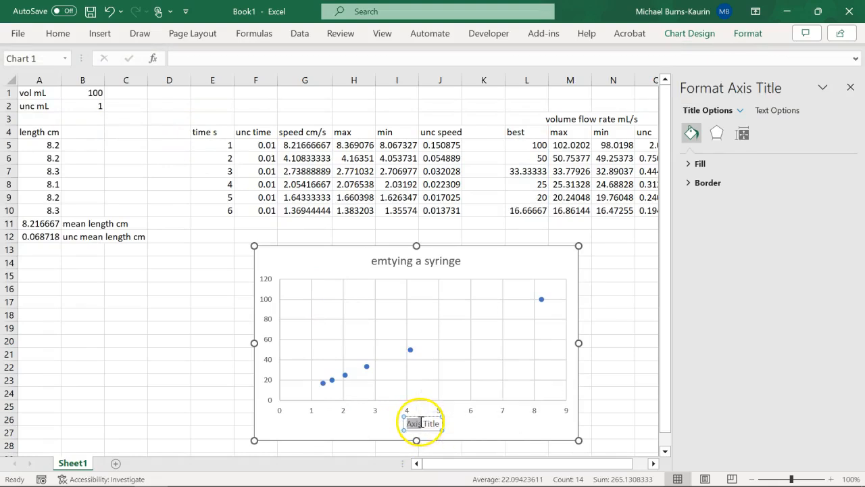
{"action": "type", "text": "speed ("}
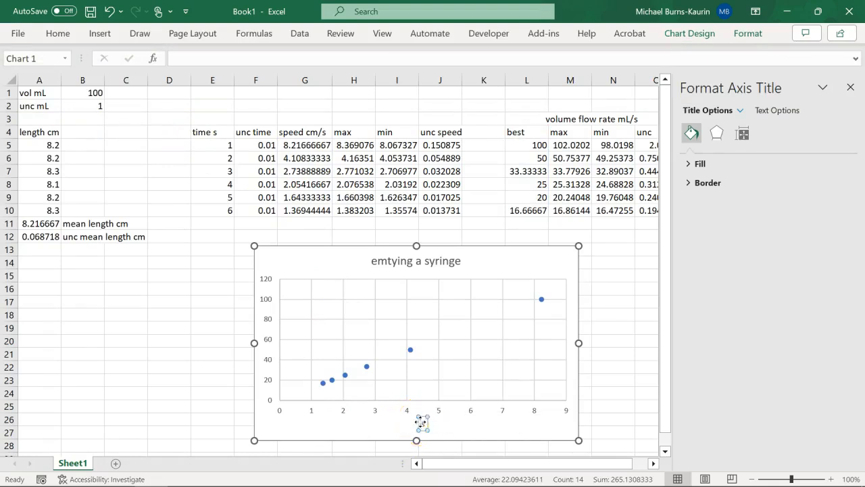
{"action": "type", "text": "cm/s)"}
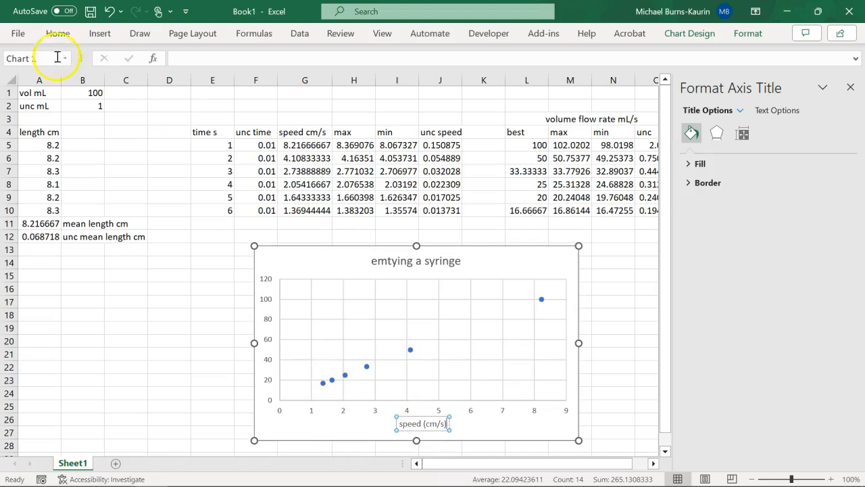
- Add a primary vertical axis title to the chart reading "volume flow rate (mL/s)"
{"action": "left_click", "coordinate": [690, 37]}
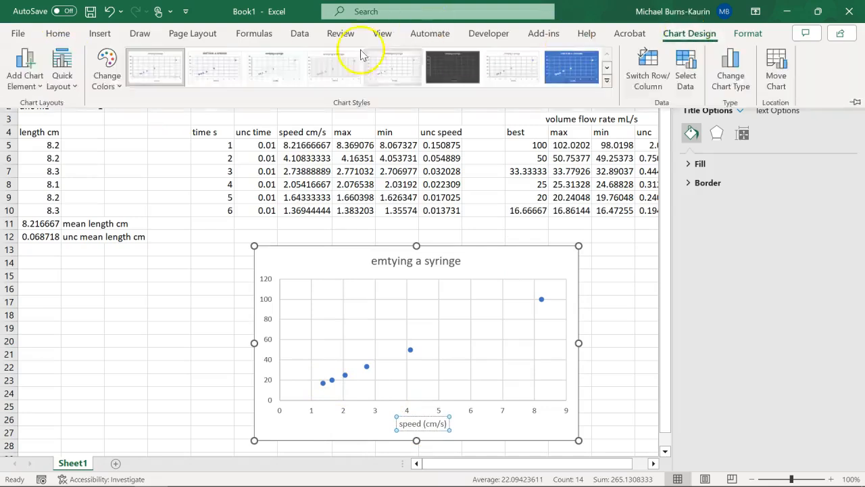
{"action": "left_click", "coordinate": [26, 73]}
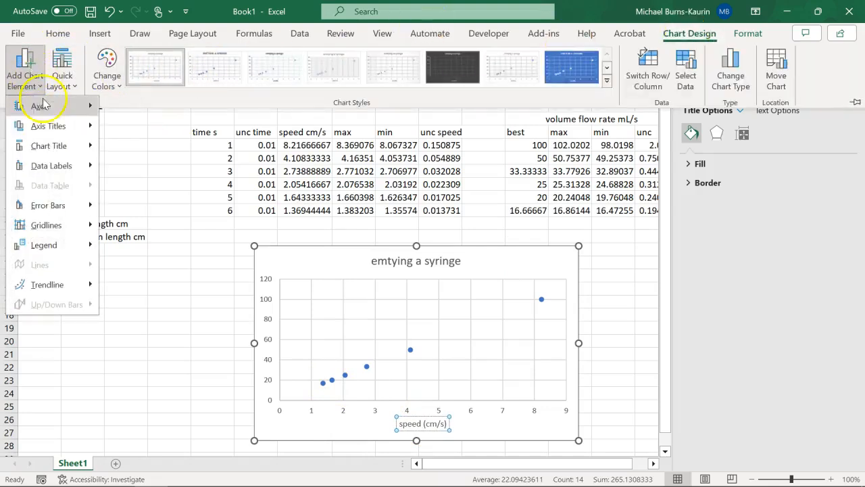
{"action": "mouse_move", "coordinate": [55, 127]}
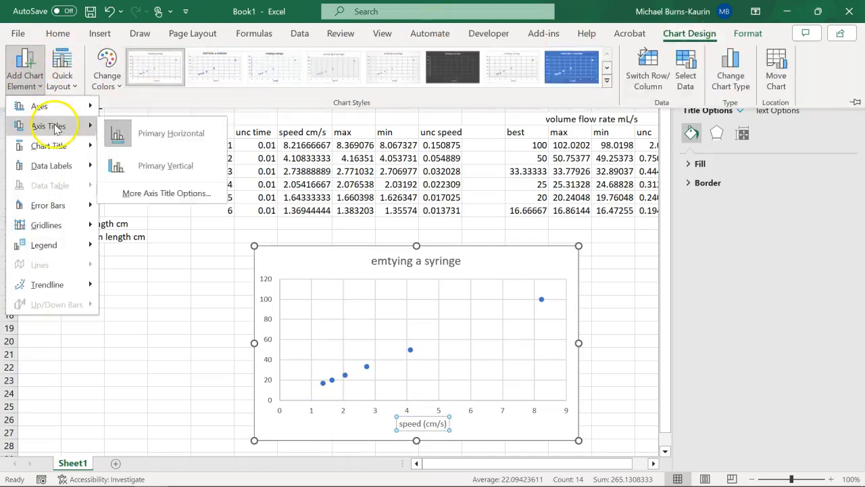
{"action": "left_click", "coordinate": [163, 174]}
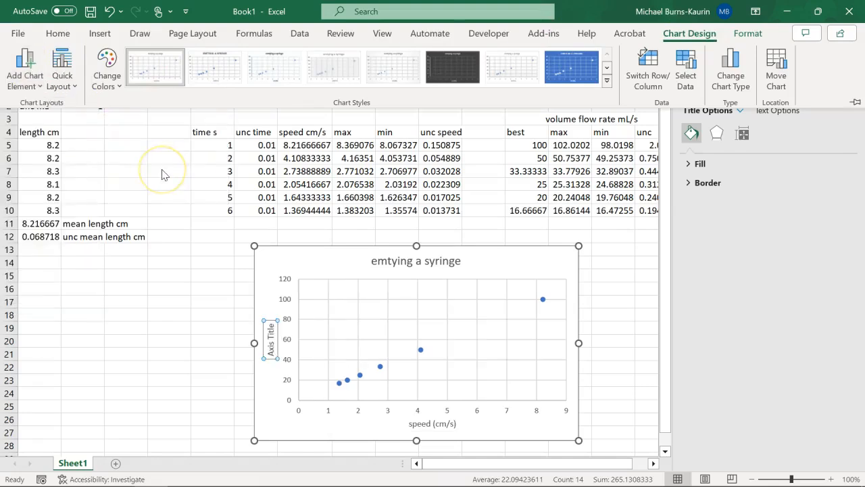
{"action": "left_click", "coordinate": [273, 338]}
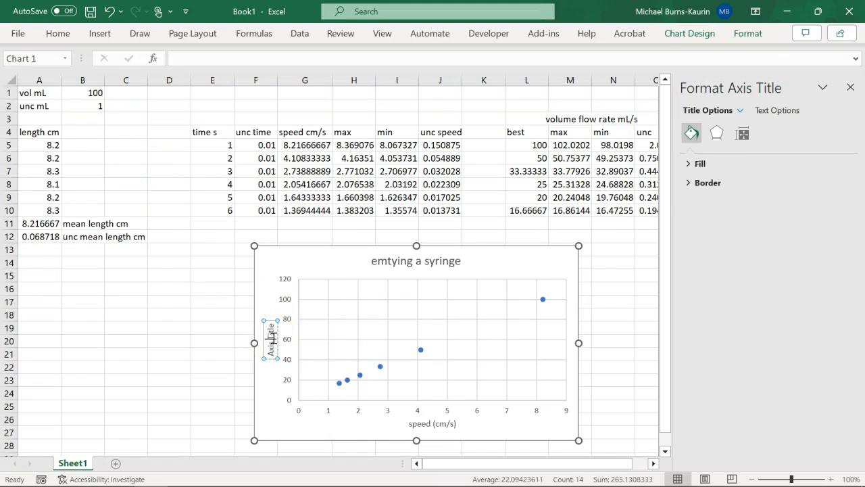
{"action": "triple_click", "coordinate": [272, 338]}
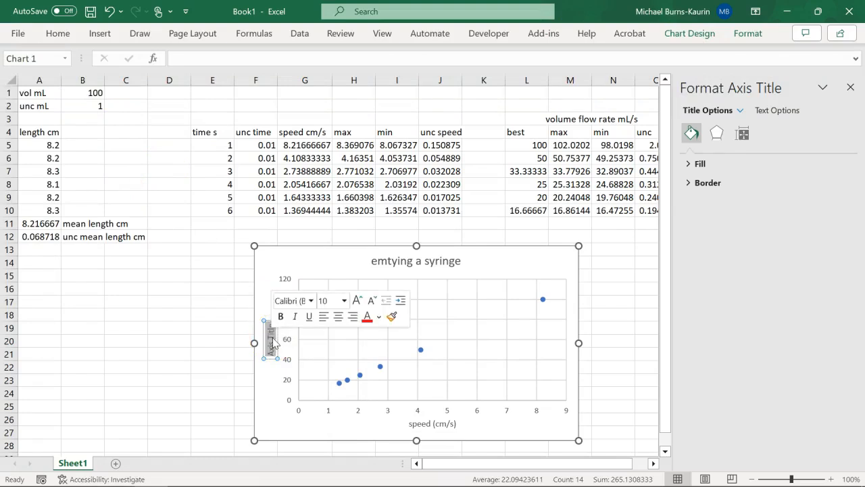
{"action": "type", "text": "volume flow"}
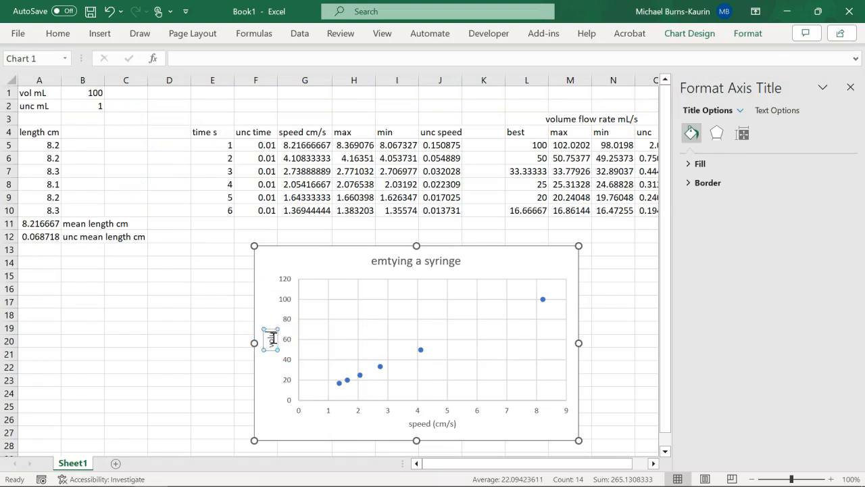
{"action": "type", "text": " rate"}
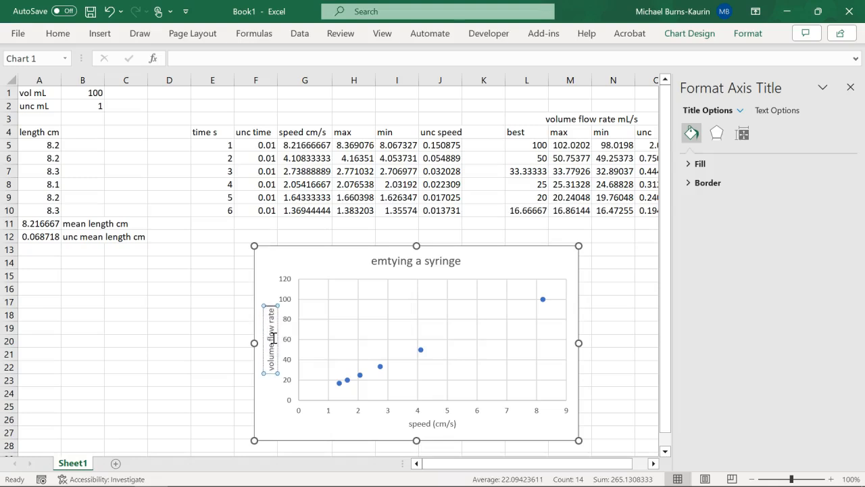
{"action": "type", "text": " (mL"}
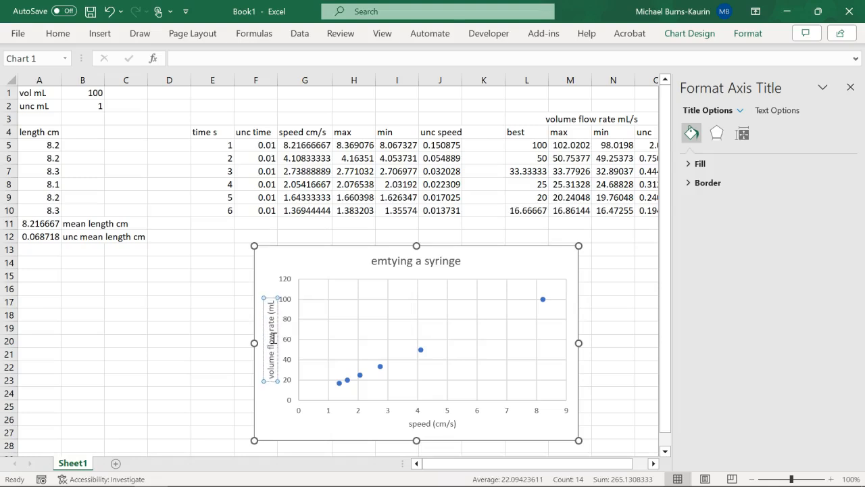
{"action": "type", "text": "/s)"}
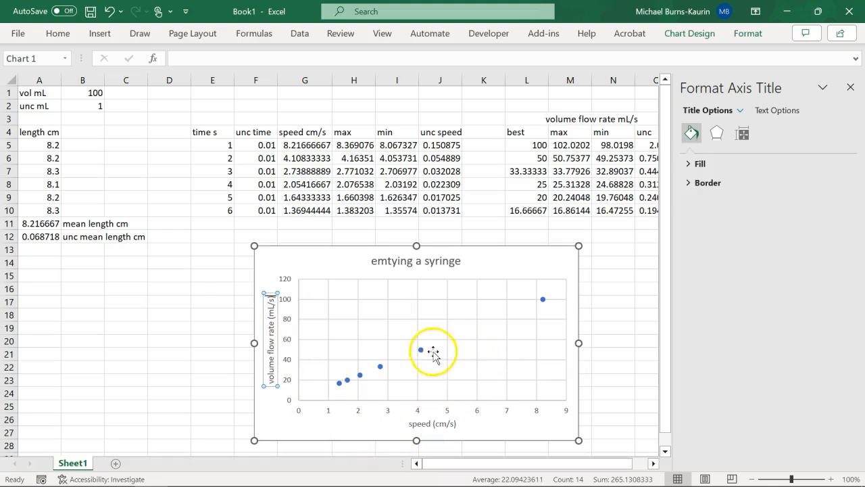
- Add error bars to the scatter chart's data series with the detailed error bar options open
{"action": "mouse_move", "coordinate": [422, 351]}
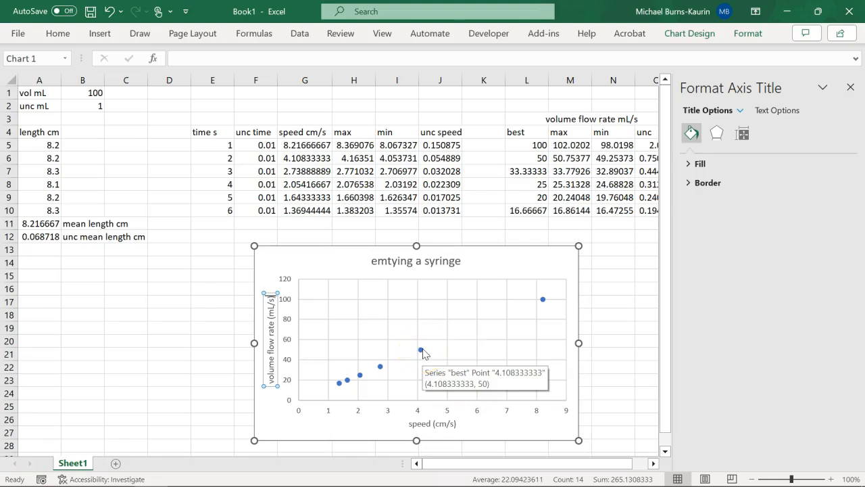
{"action": "left_click", "coordinate": [703, 35]}
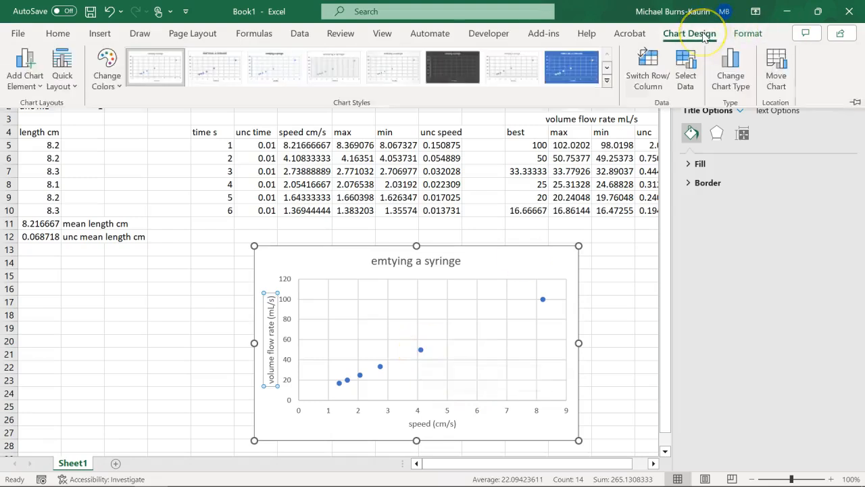
{"action": "left_click", "coordinate": [23, 74]}
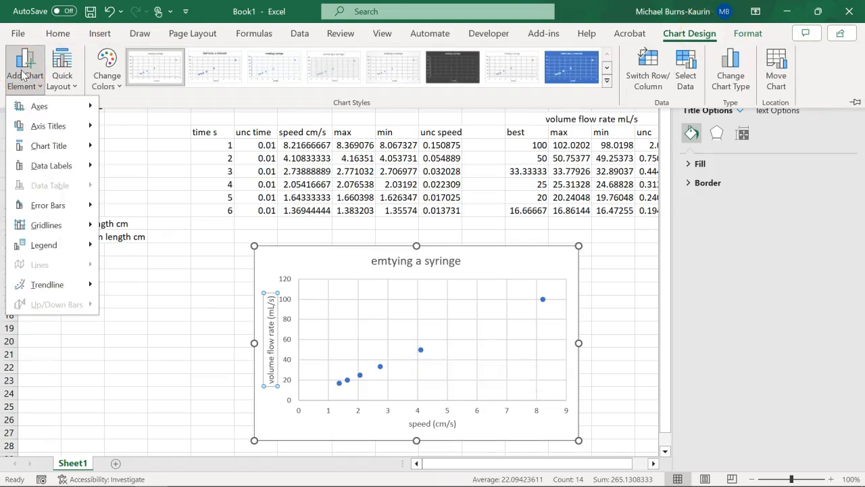
{"action": "left_click", "coordinate": [50, 206]}
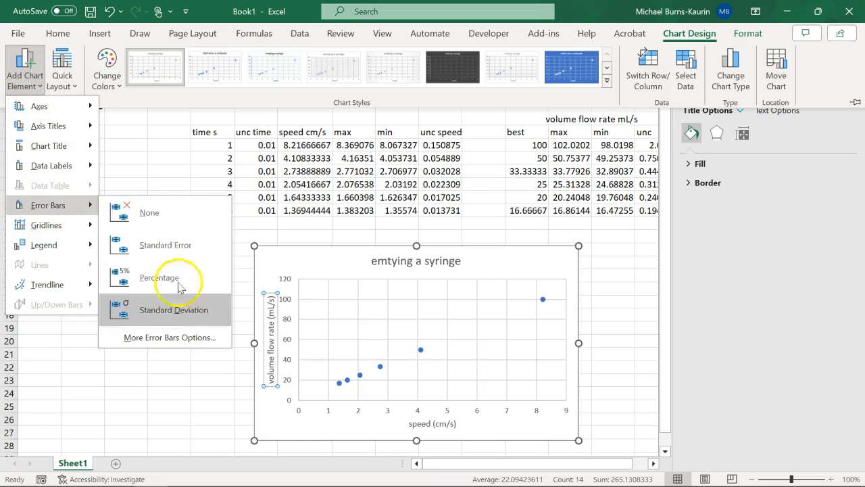
{"action": "left_click", "coordinate": [181, 338]}
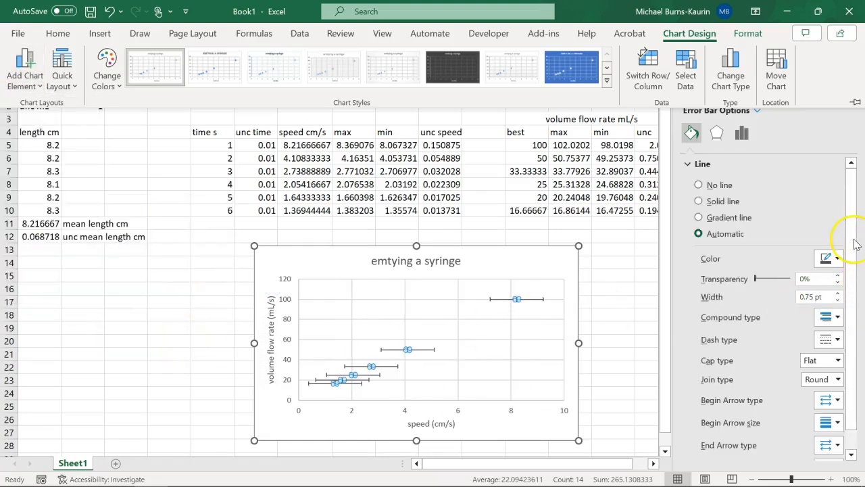
{"action": "left_click_drag", "start_coordinate": [856, 244], "coordinate": [855, 209]}
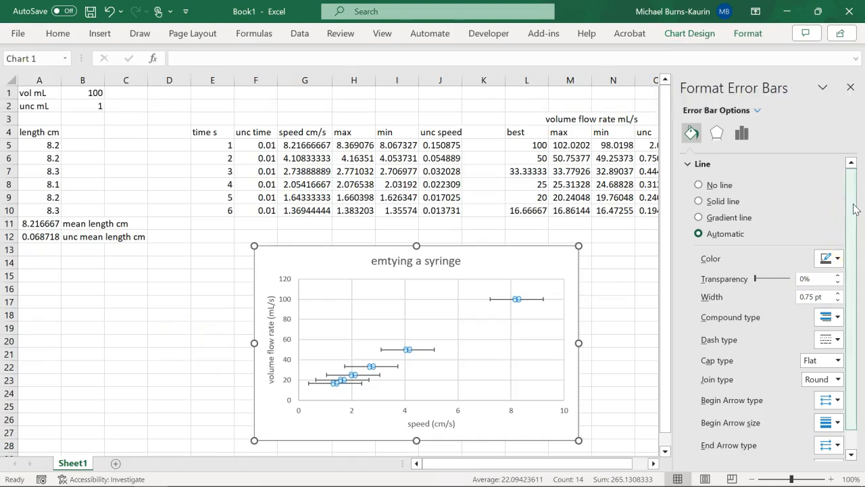
{"action": "mouse_move", "coordinate": [854, 209]}
{"action": "left_mouse_down"}
{"action": "mouse_move", "coordinate": [860, 234]}
{"action": "mouse_move", "coordinate": [862, 194]}
{"action": "left_mouse_up"}
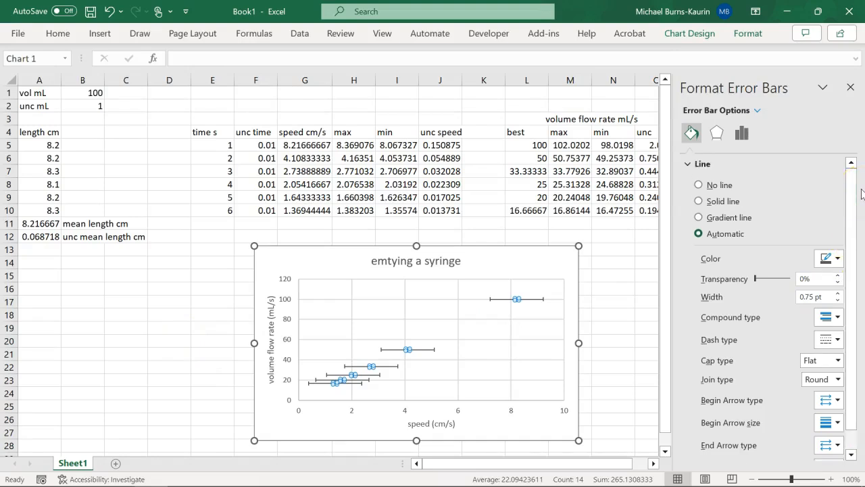
- Switch the vertical error bars to a custom error amount and set the positive error value to the flow rate uncertainties in O5:O10
{"action": "left_click", "coordinate": [744, 132]}
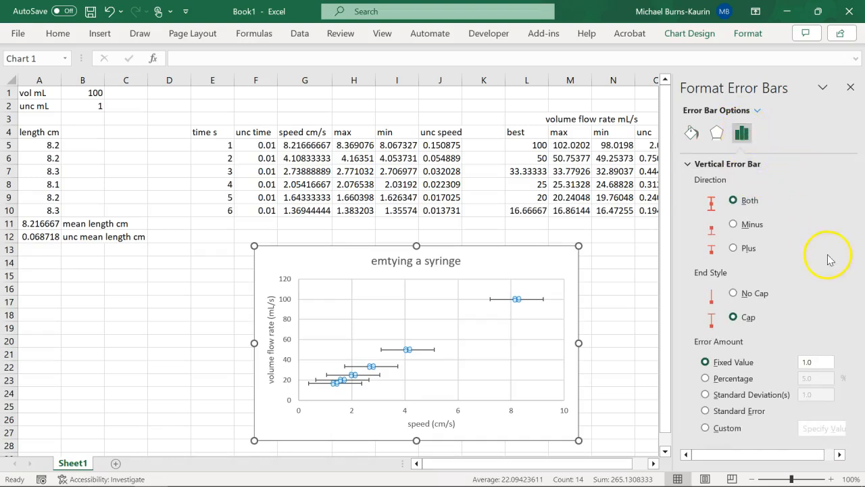
{"action": "left_click", "coordinate": [706, 428]}
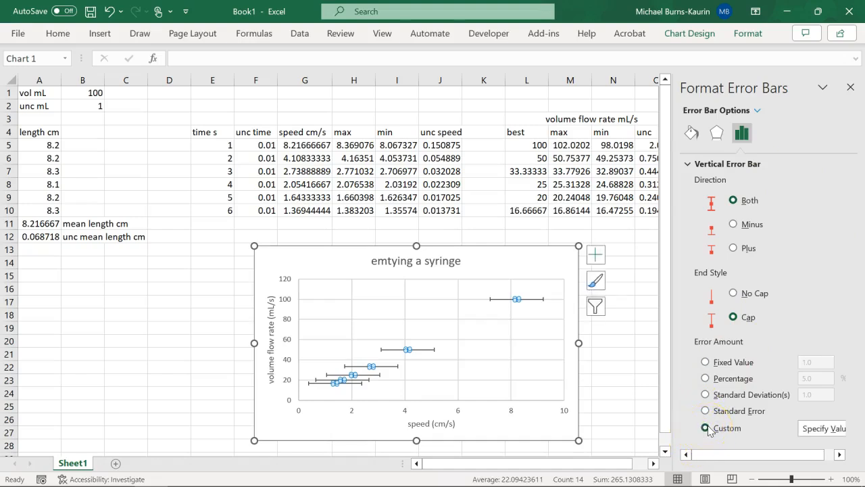
{"action": "left_click", "coordinate": [823, 428]}
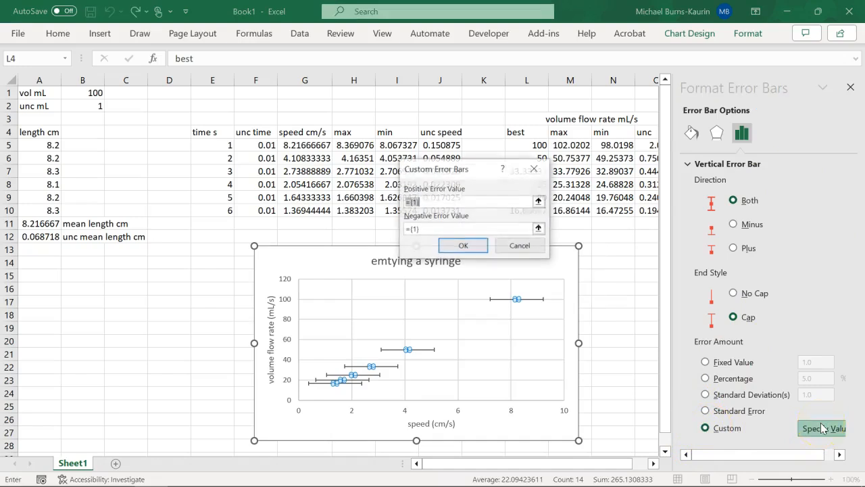
{"action": "left_click_drag", "start_coordinate": [575, 462], "coordinate": [598, 465]}
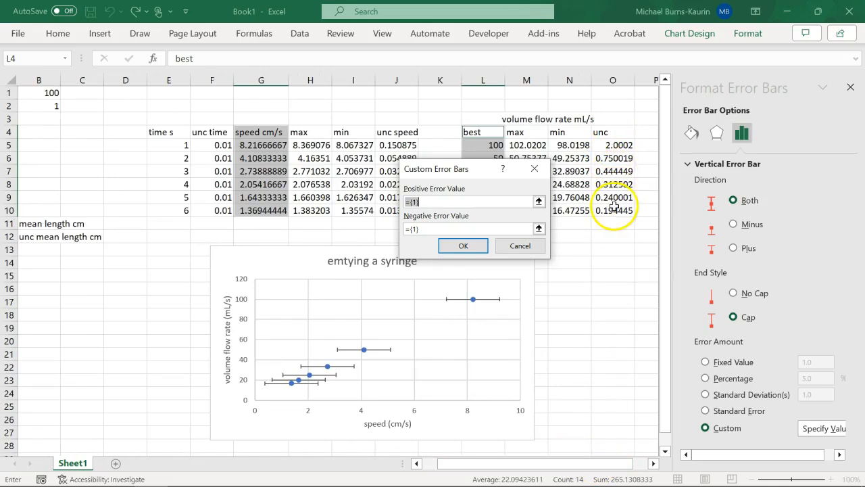
{"action": "left_click", "coordinate": [538, 202]}
{"action": "left_click_drag", "start_coordinate": [618, 146], "coordinate": [614, 212]}
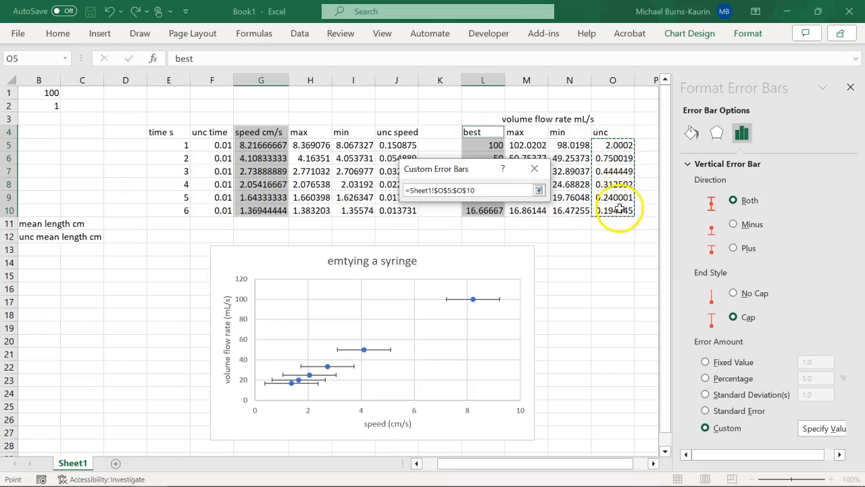
{"action": "left_click", "coordinate": [539, 190]}
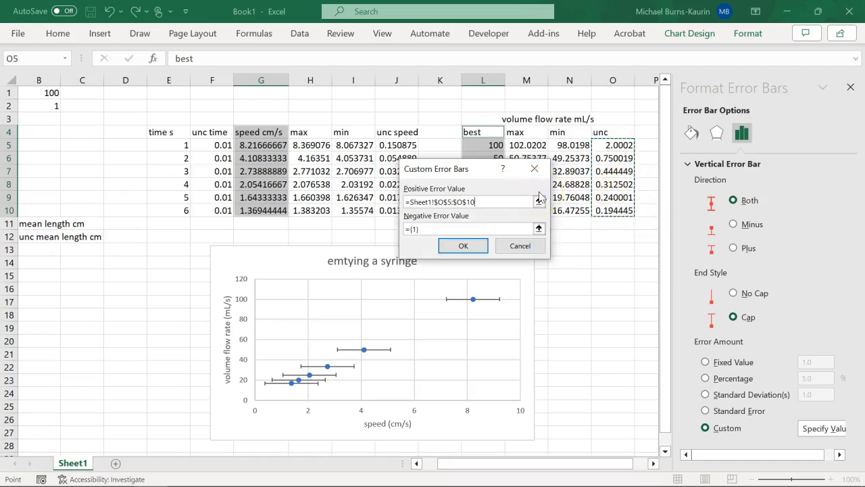
- Set the vertical error bars' negative error value to O5:O10 and apply the custom values
{"action": "left_click", "coordinate": [538, 229]}
{"action": "left_click_drag", "start_coordinate": [617, 142], "coordinate": [615, 208]}
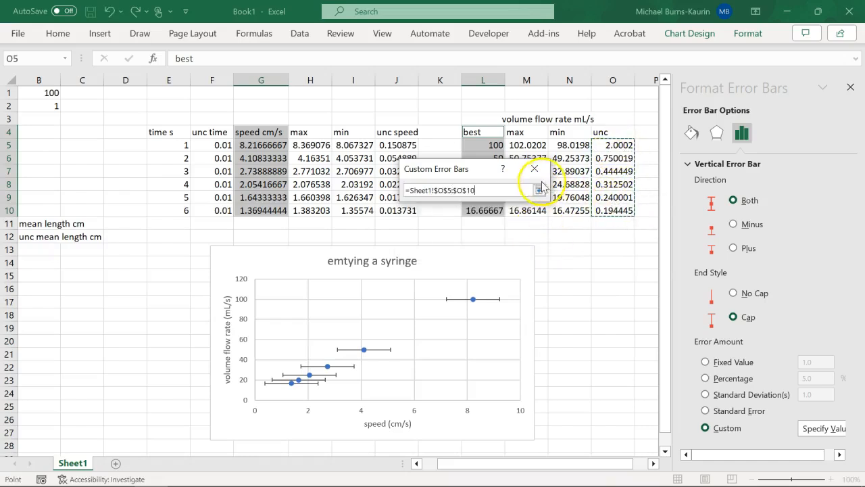
{"action": "left_click", "coordinate": [539, 191]}
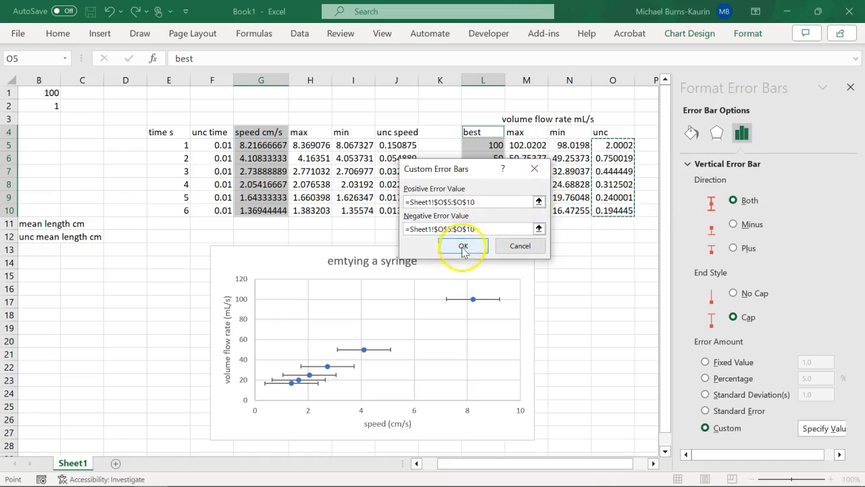
{"action": "left_click", "coordinate": [465, 246]}
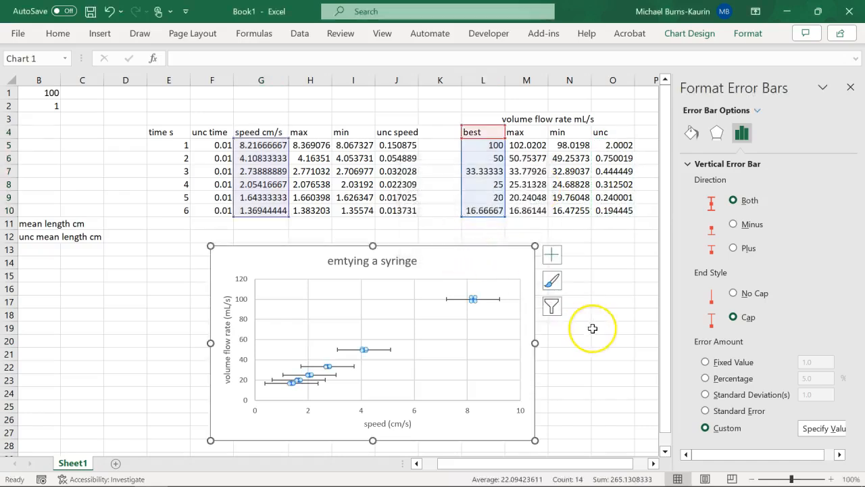
- Switch the horizontal error bars to a custom error amount and set the positive error value to the speed uncertainties in J5:J10
{"action": "left_click", "coordinate": [493, 344]}
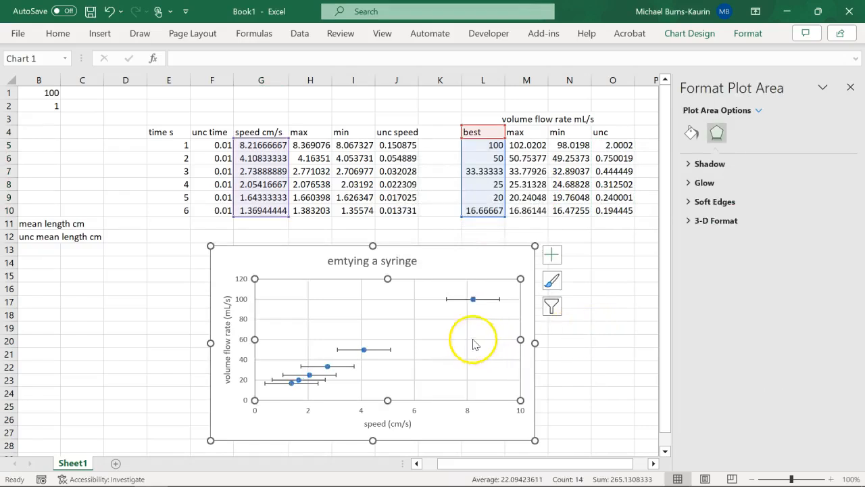
{"action": "right_click", "coordinate": [488, 303]}
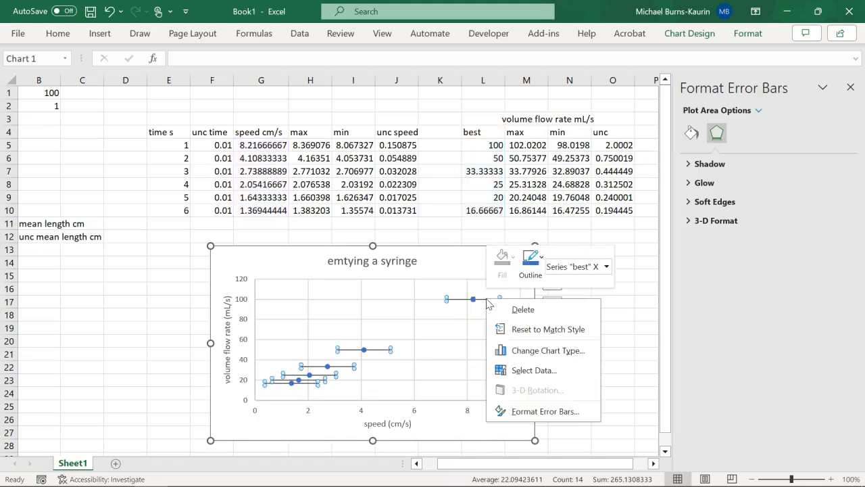
{"action": "left_click", "coordinate": [524, 411]}
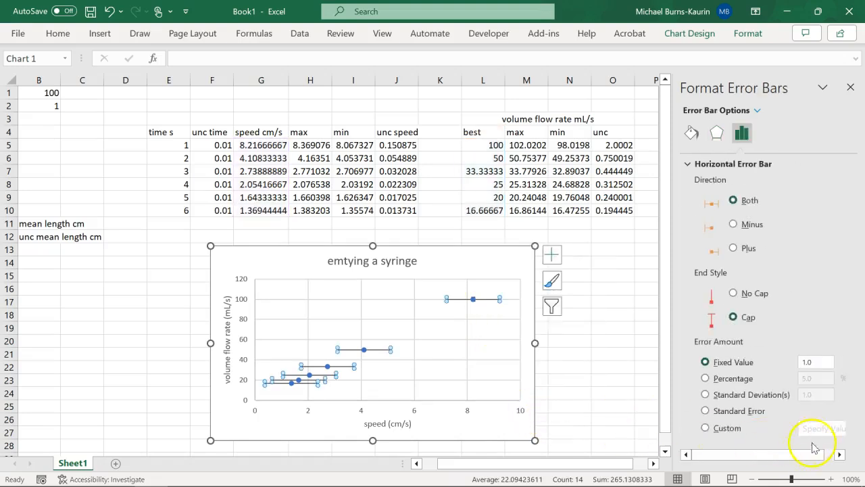
{"action": "left_click", "coordinate": [707, 428]}
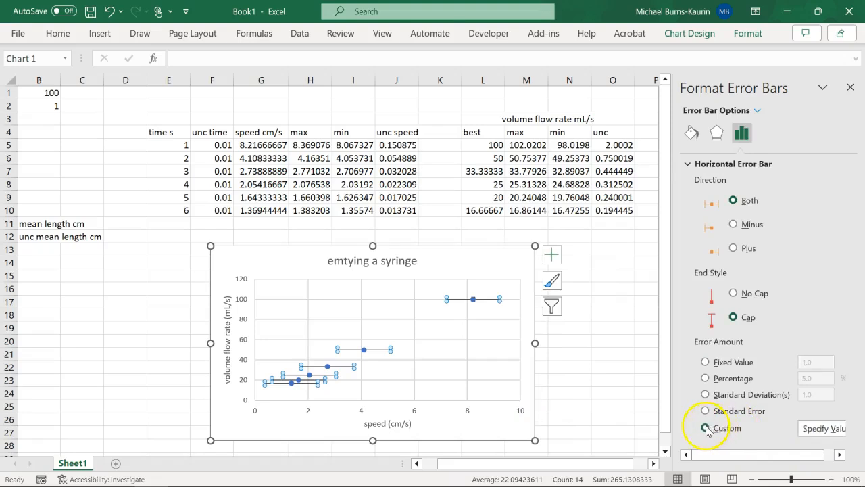
{"action": "left_click", "coordinate": [828, 430]}
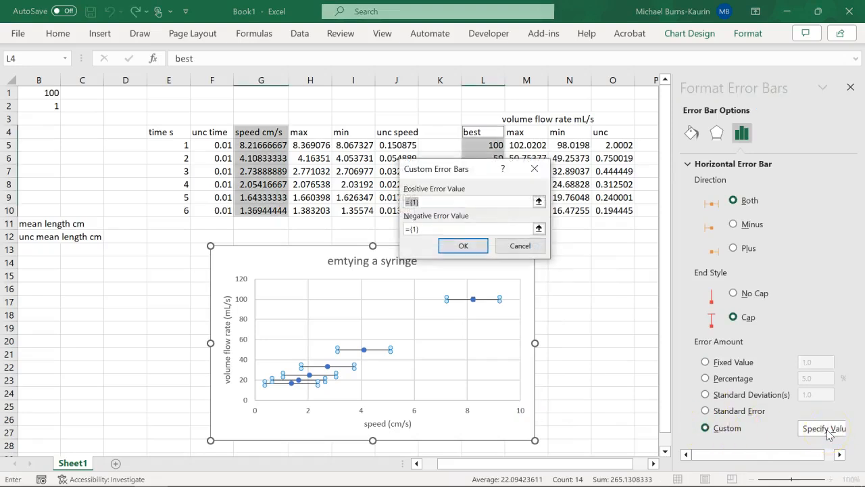
{"action": "left_click_drag", "start_coordinate": [484, 169], "coordinate": [576, 153]}
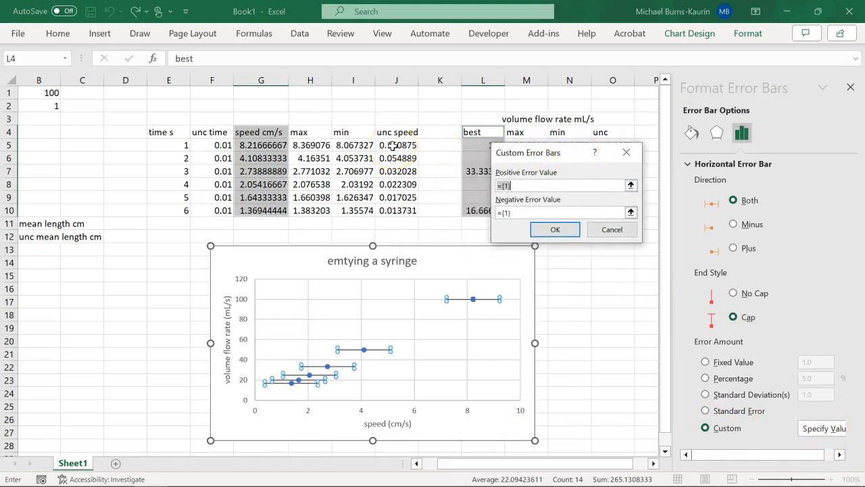
{"action": "left_click_drag", "start_coordinate": [393, 146], "coordinate": [398, 211]}
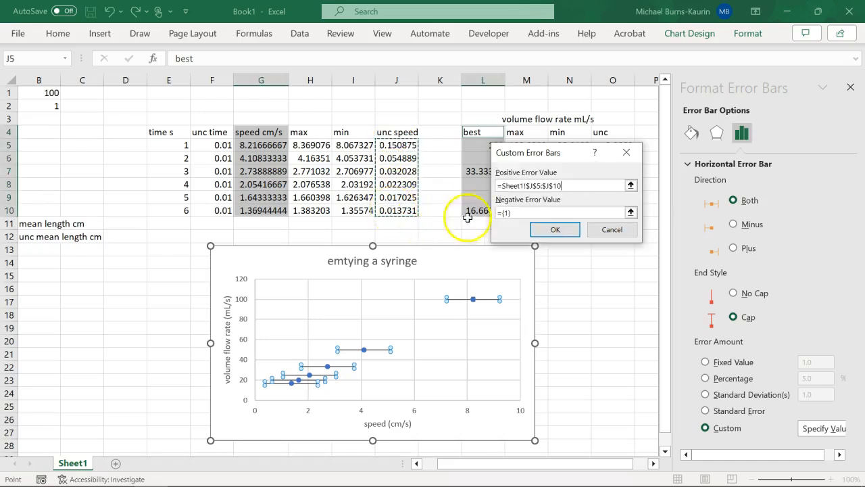
- Set the horizontal error bars' negative error value to the speed uncertainties in J5:J10 and apply the custom values
{"action": "left_click", "coordinate": [511, 215]}
{"action": "left_click_drag", "start_coordinate": [512, 215], "coordinate": [504, 216]}
{"action": "type", "text": "+"}
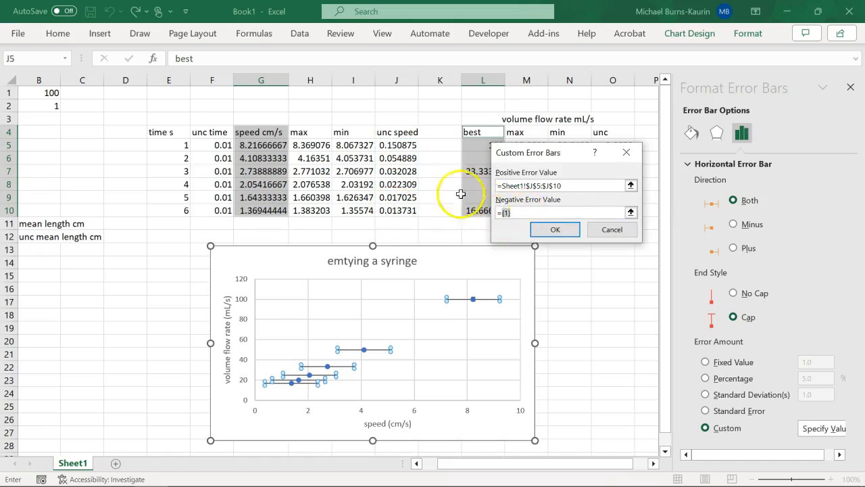
{"action": "left_click_drag", "start_coordinate": [396, 146], "coordinate": [399, 210]}
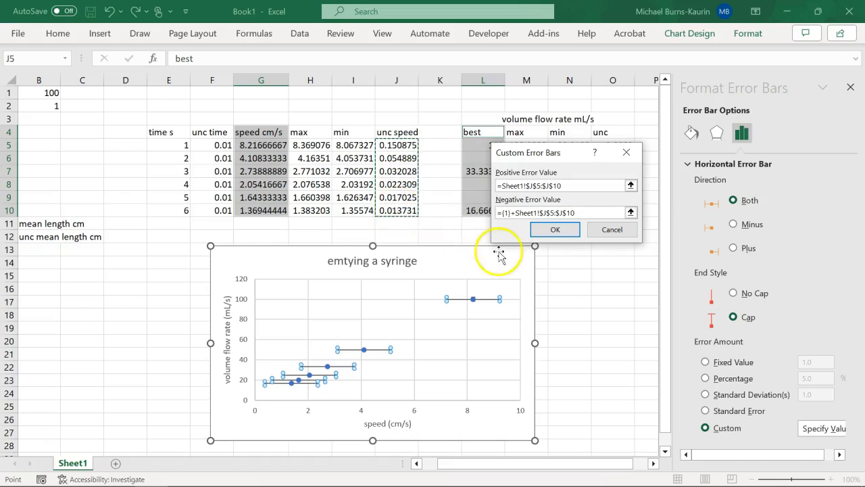
{"action": "double_click", "coordinate": [507, 213]}
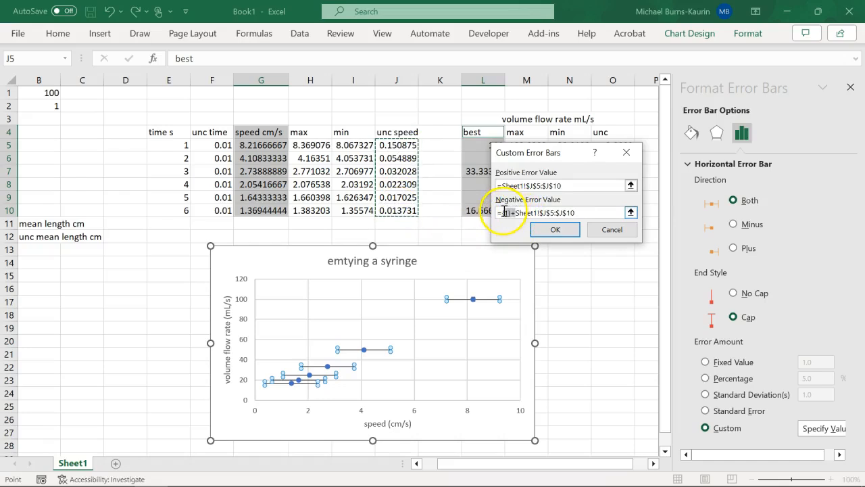
{"action": "key", "text": "Delete"}
{"action": "key", "text": "Delete"}
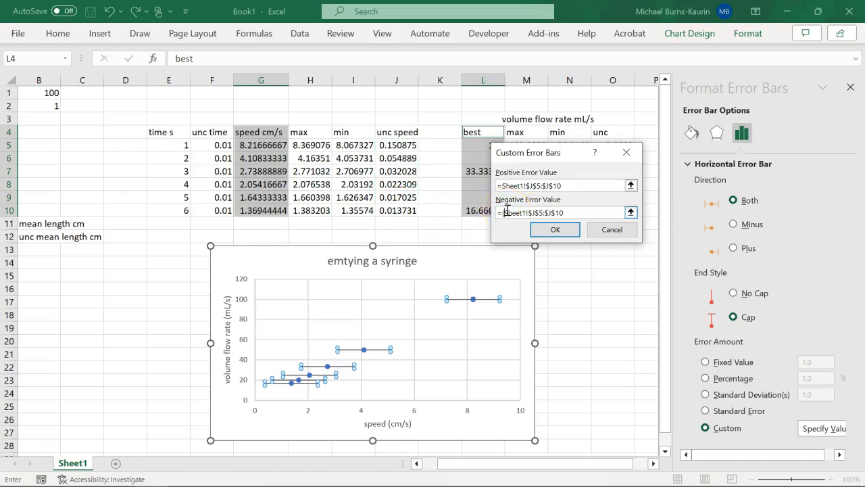
{"action": "key", "text": "Delete"}
{"action": "left_click", "coordinate": [591, 209]}
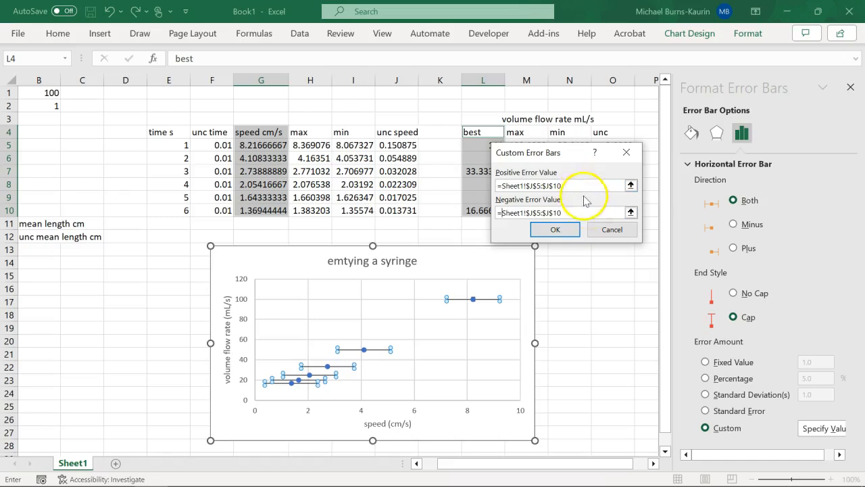
{"action": "left_click", "coordinate": [555, 229]}
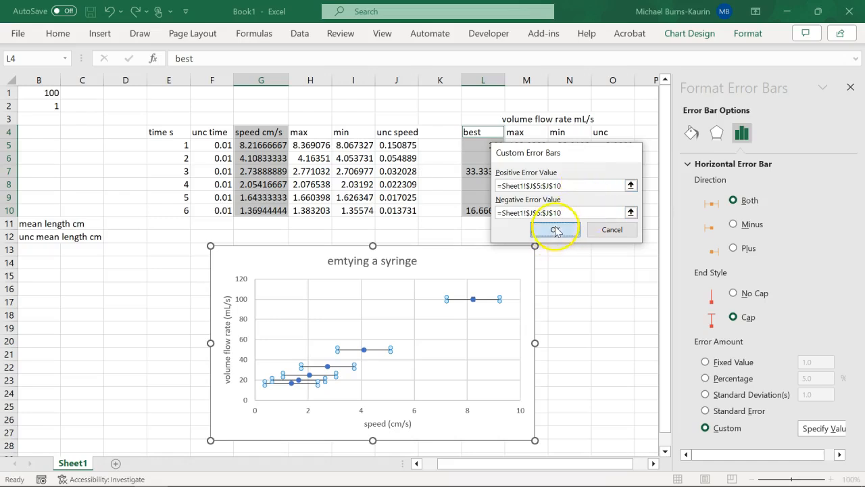
{"action": "left_click", "coordinate": [467, 331]}
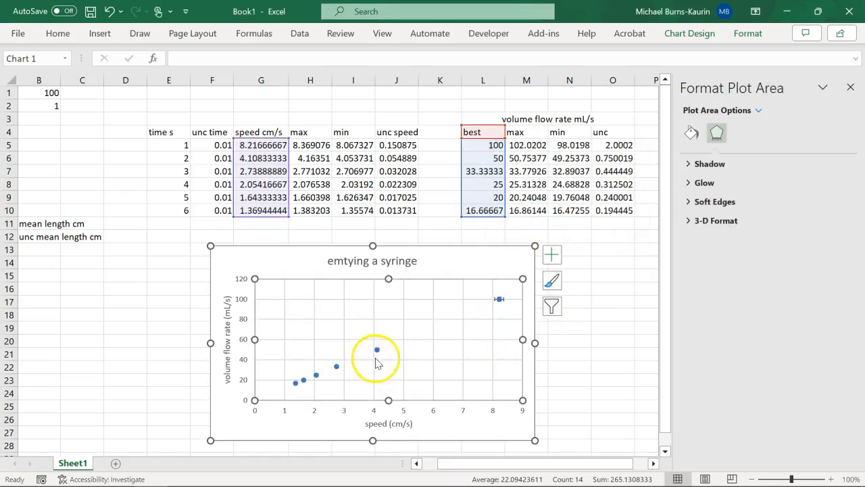
- Add a linear trendline displaying its equation and R-squared value, and move the equation label above the plot area beside the chart title
{"action": "mouse_move", "coordinate": [379, 352]}
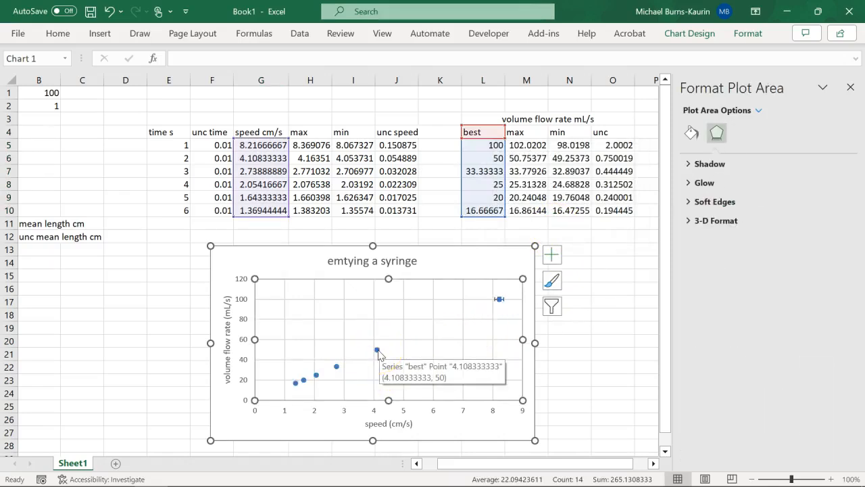
{"action": "right_click", "coordinate": [378, 352]}
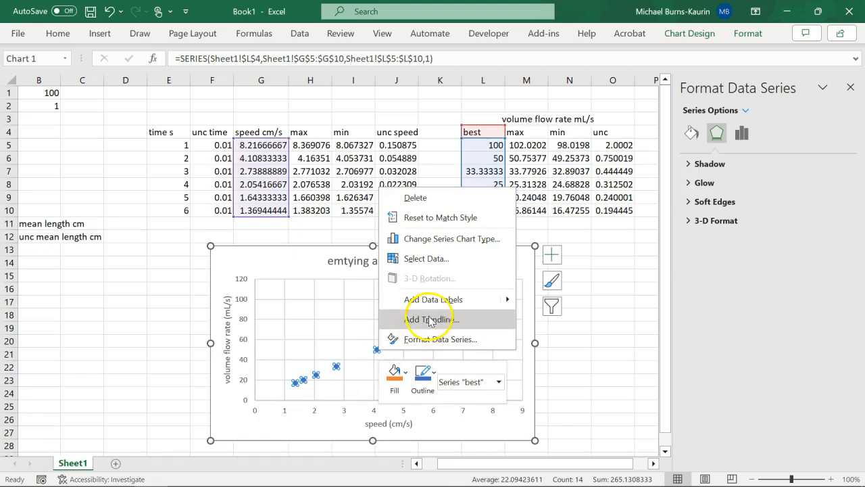
{"action": "left_click", "coordinate": [431, 320]}
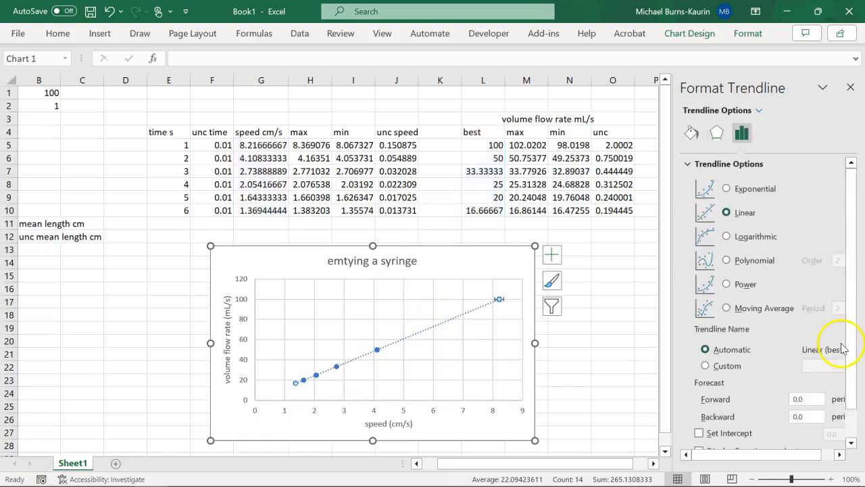
{"action": "scroll", "coordinate": [846, 368], "scroll_direction": "down", "scroll_amount": 1}
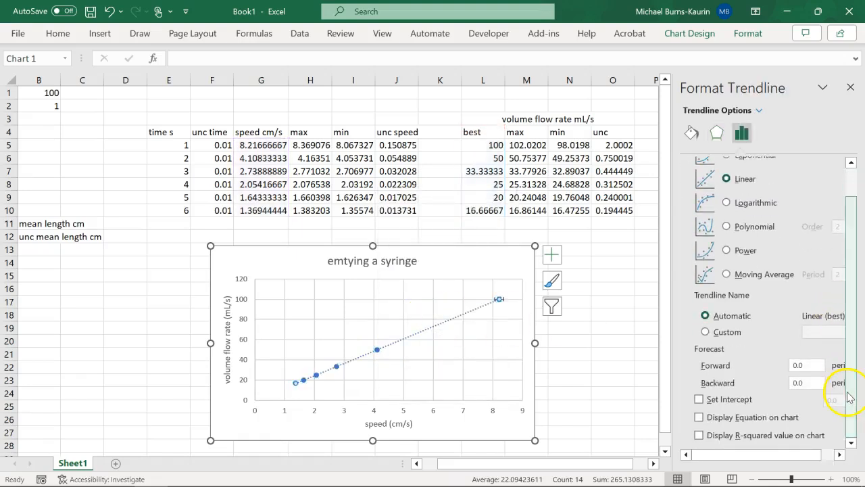
{"action": "left_click", "coordinate": [699, 417]}
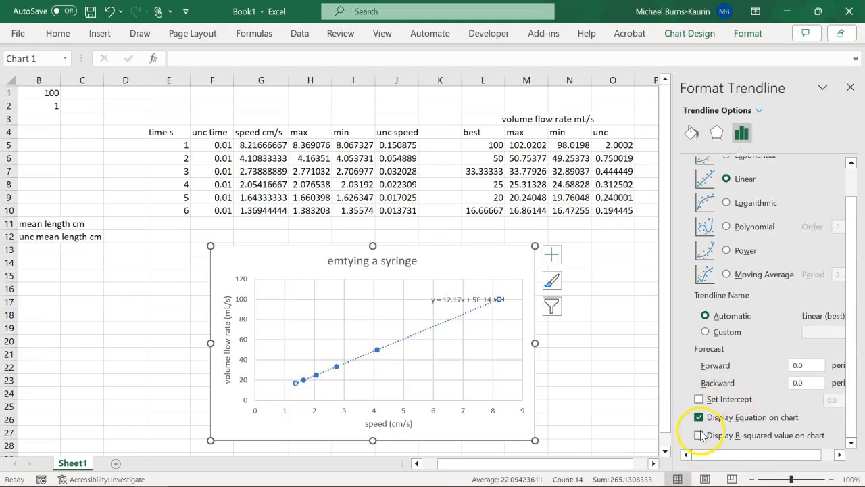
{"action": "left_click", "coordinate": [701, 435]}
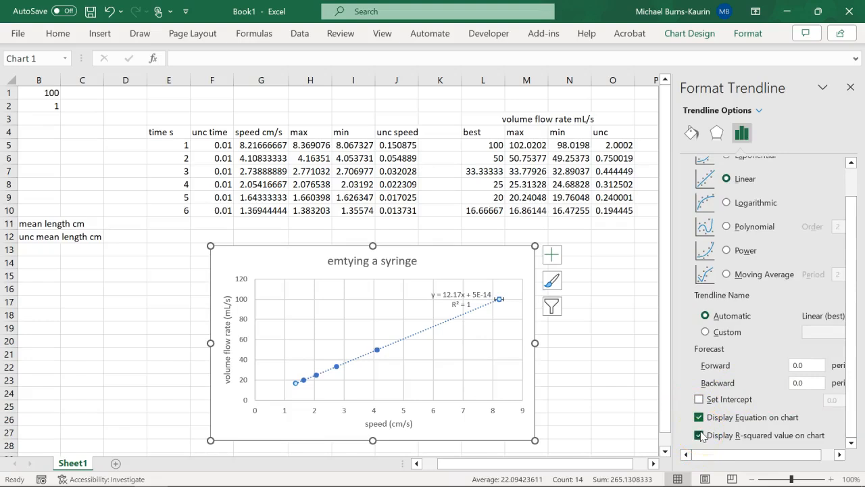
{"action": "left_click", "coordinate": [851, 87]}
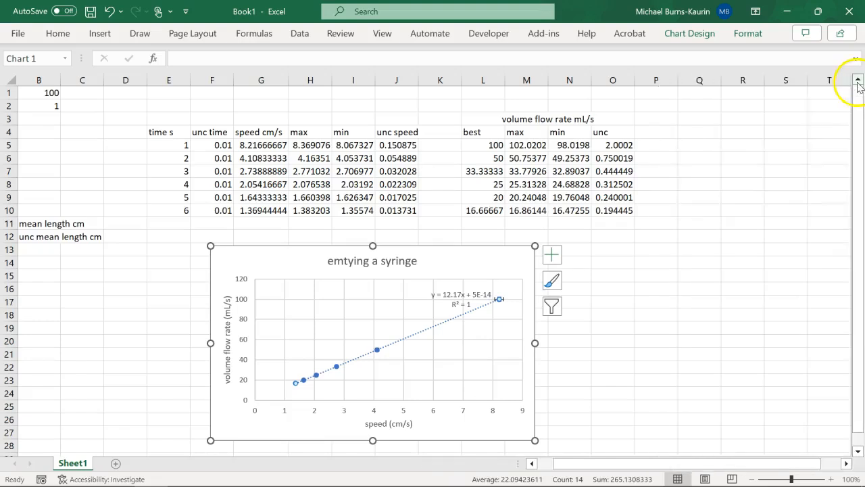
{"action": "left_click_drag", "start_coordinate": [465, 306], "coordinate": [465, 263]}
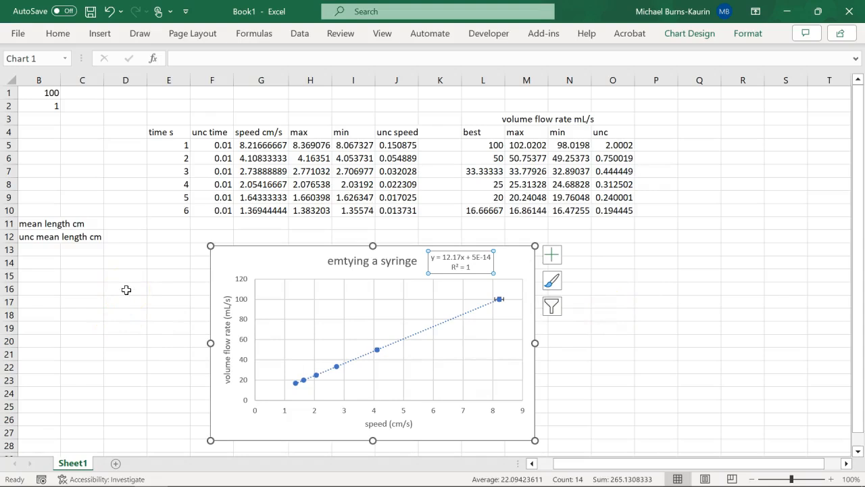
- Enter the array formula =LINEST(L5:L10,G5:G10,1,1) across D16:E21 to compute the regression statistics of flow rate against speed
{"action": "left_click_drag", "start_coordinate": [126, 290], "coordinate": [148, 354]}
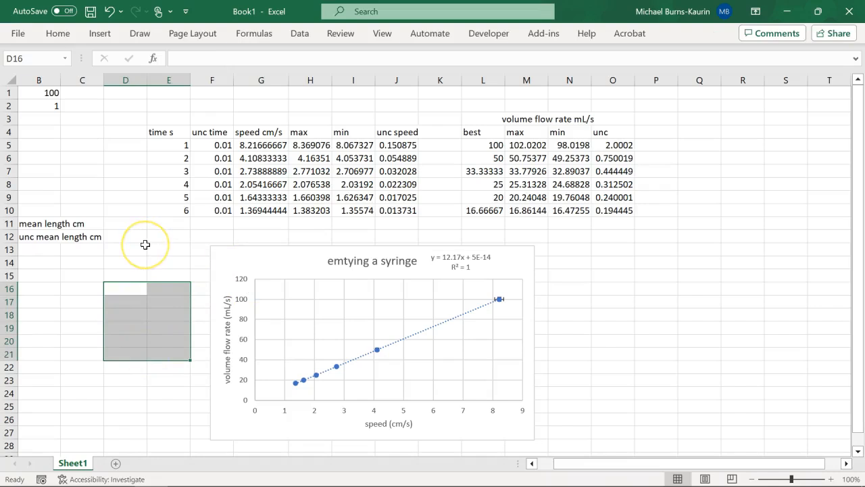
{"action": "type", "text": "=lin"}
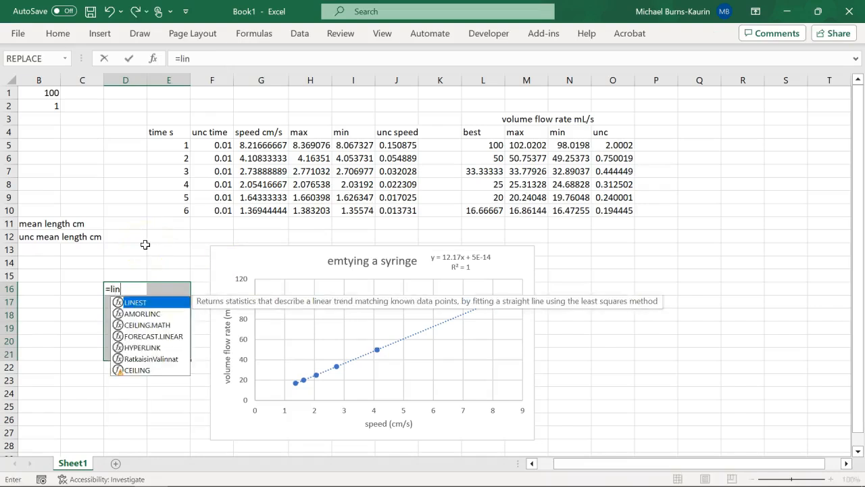
{"action": "type", "text": "est("}
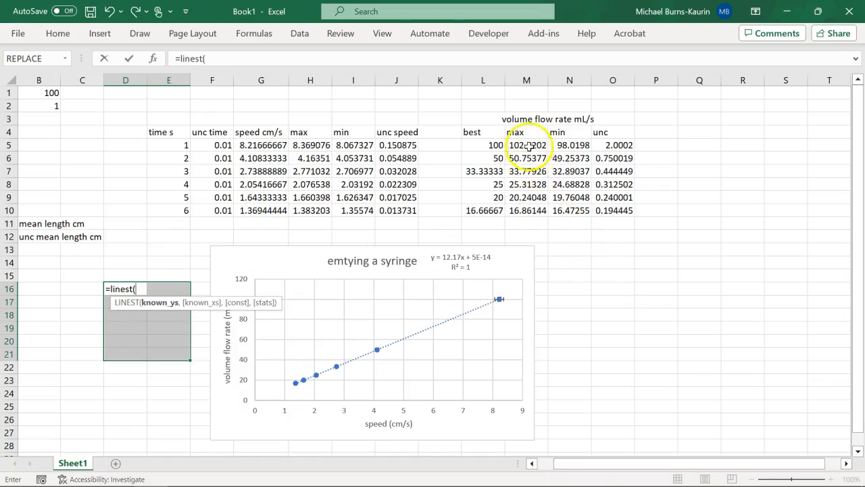
{"action": "left_click_drag", "start_coordinate": [493, 143], "coordinate": [482, 220]}
{"action": "type", "text": ","}
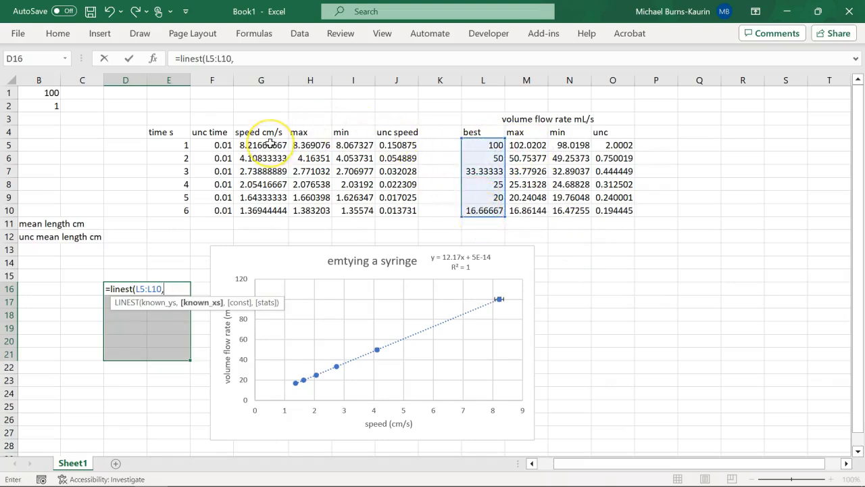
{"action": "left_click_drag", "start_coordinate": [271, 144], "coordinate": [264, 209]}
{"action": "type", "text": ",1,1"}
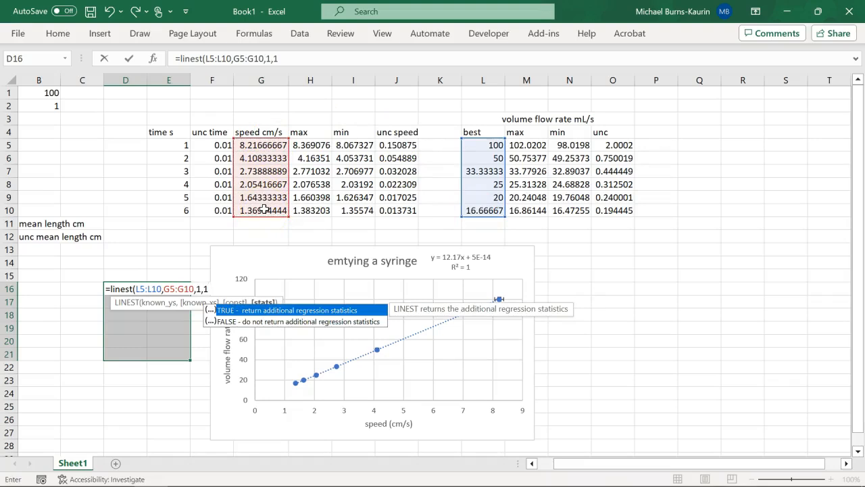
{"action": "type", "text": ")"}
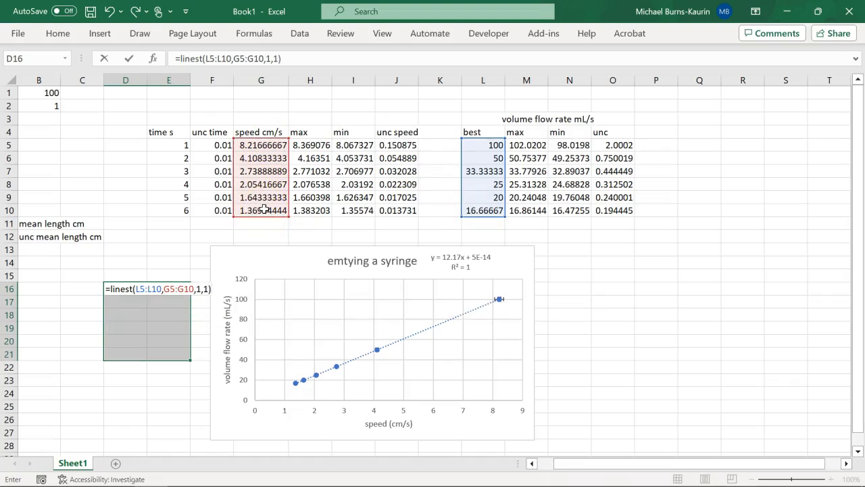
{"action": "key", "text": "ctrl+shift+Return"}
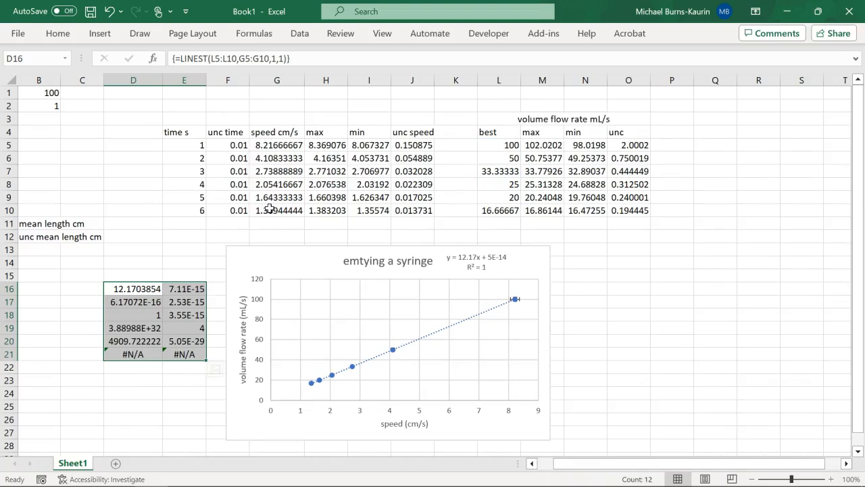
- Move the chart away from the regression results, and label C16 "slope" and C17 "unc slope"
{"action": "left_click_drag", "start_coordinate": [285, 258], "coordinate": [360, 264]}
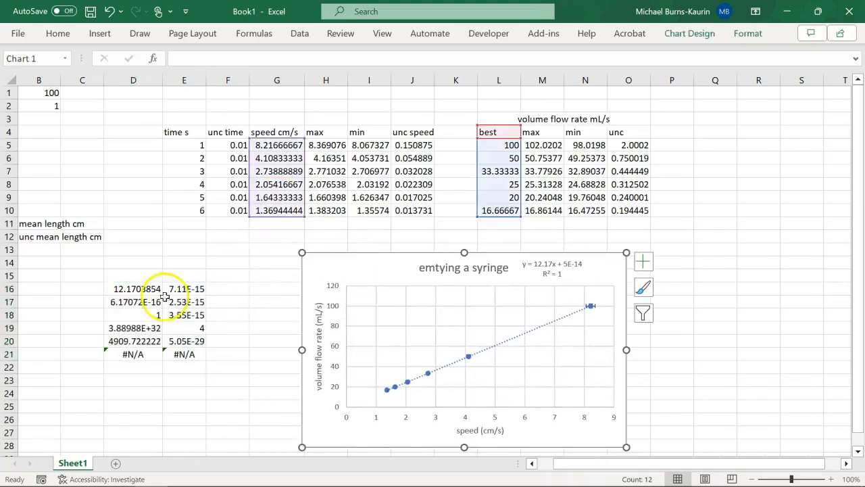
{"action": "left_click", "coordinate": [94, 289]}
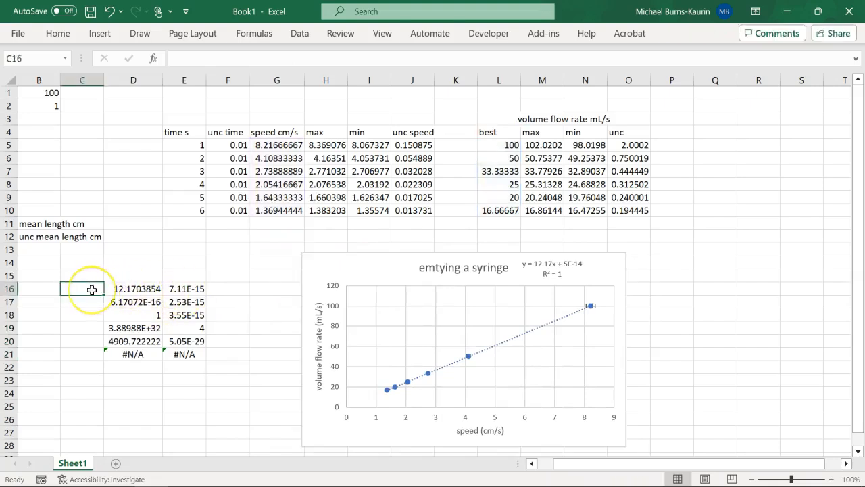
{"action": "type", "text": "slope"}
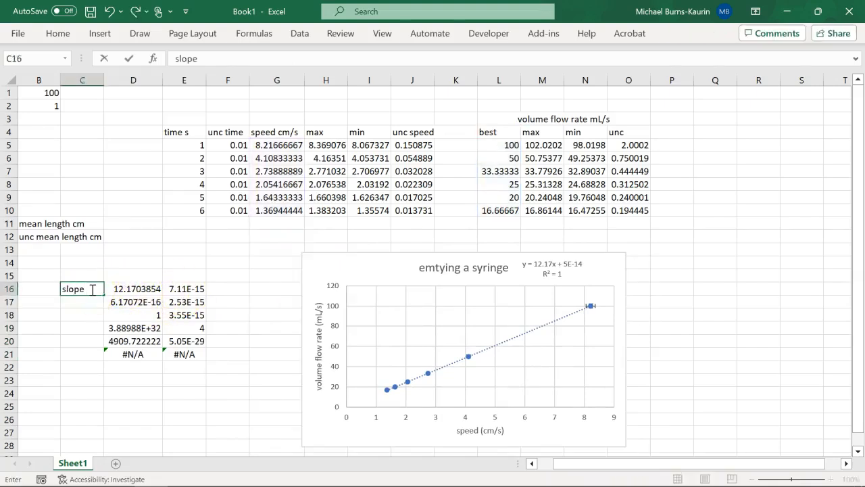
{"action": "key", "text": "Return"}
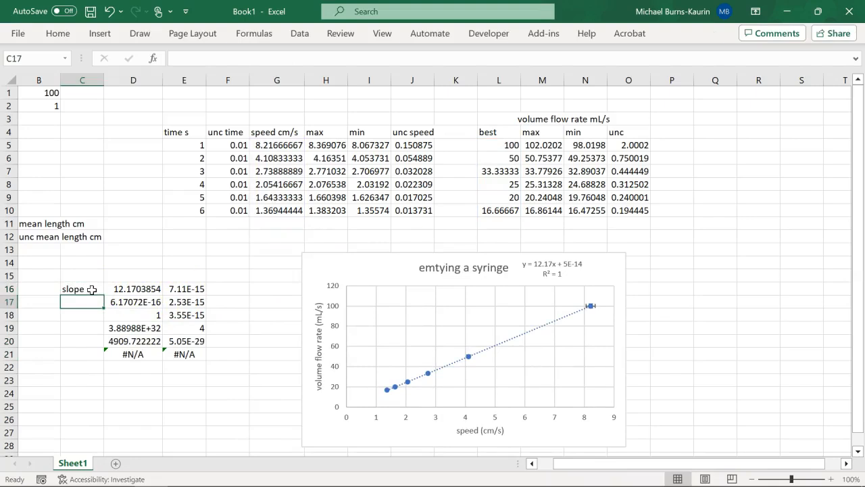
{"action": "type", "text": "unc slope"}
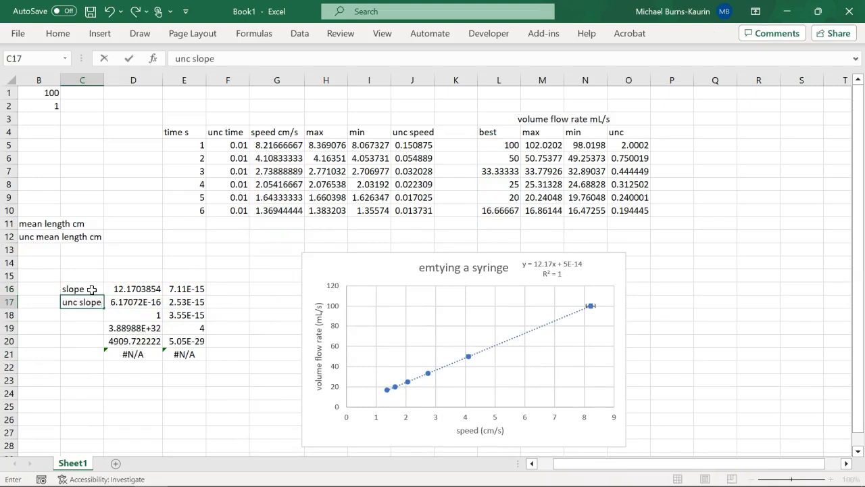
- Label the second regression column with "intercept" in F16 and "unc intercept" in F17
{"action": "left_click", "coordinate": [240, 290]}
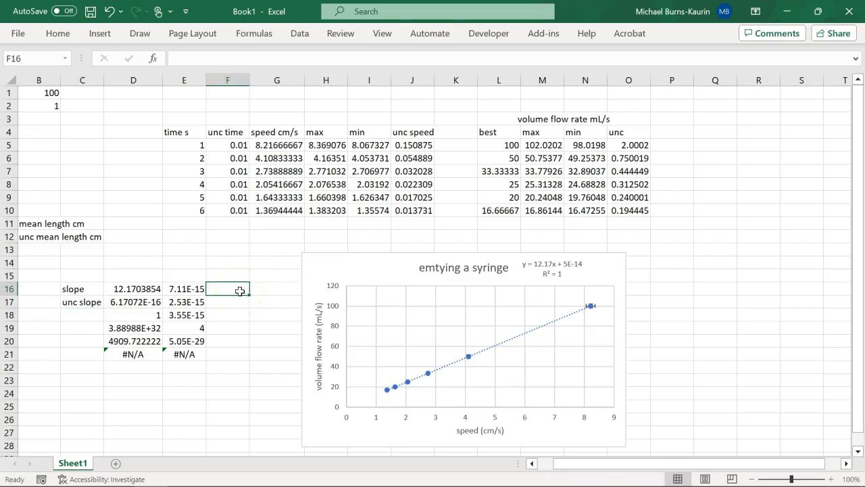
{"action": "type", "text": "intercept"}
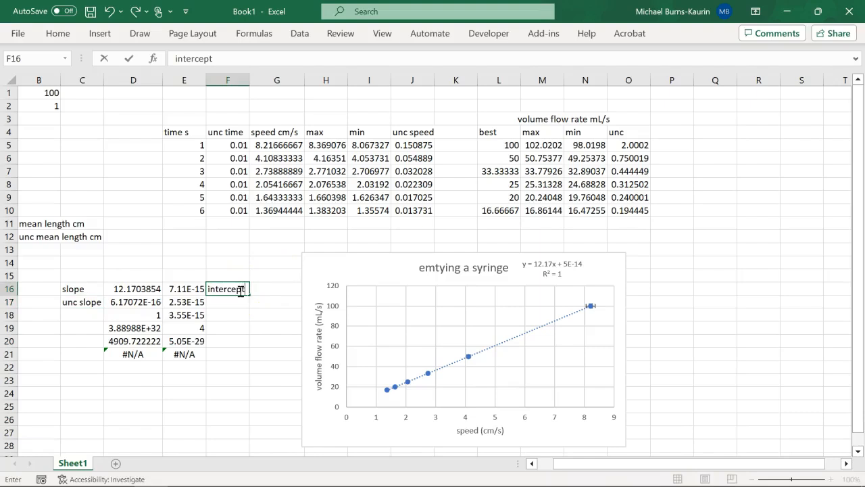
{"action": "key", "text": "Return"}
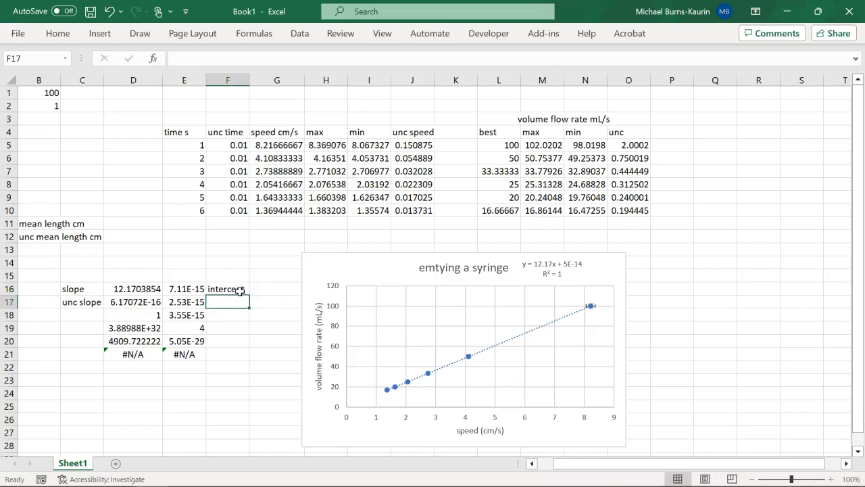
{"action": "type", "text": "unc i"}
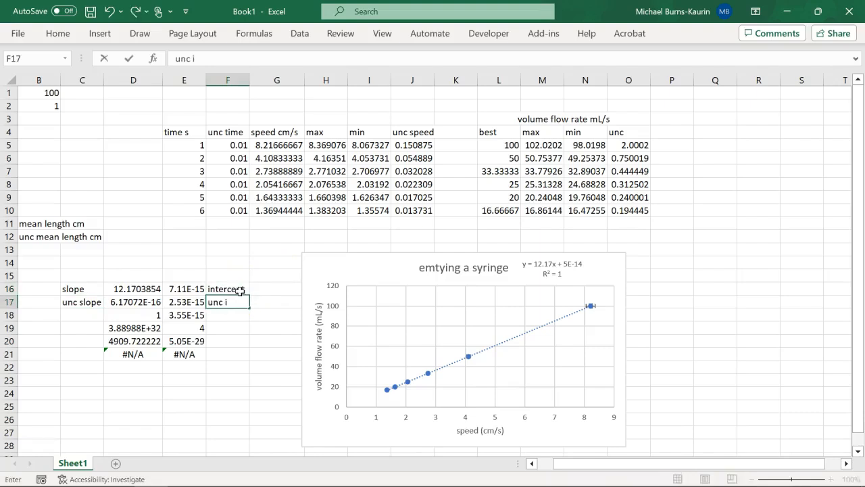
{"action": "type", "text": "ntercept"}
{"action": "key", "text": "Return"}
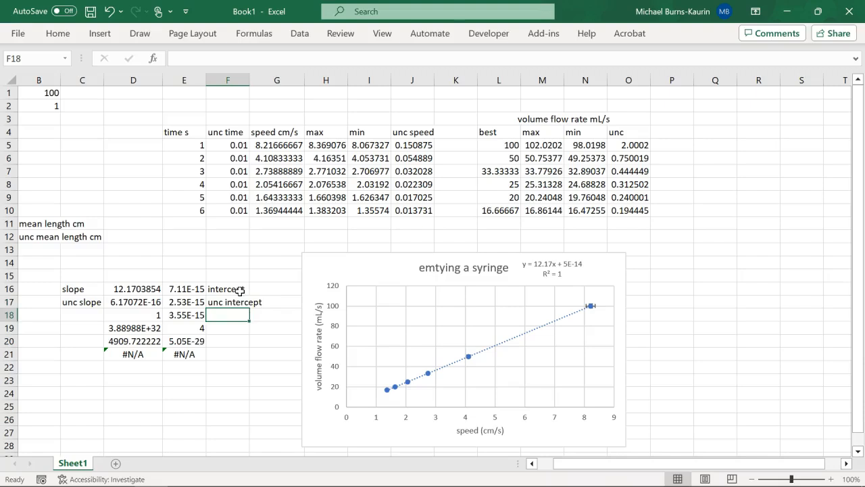
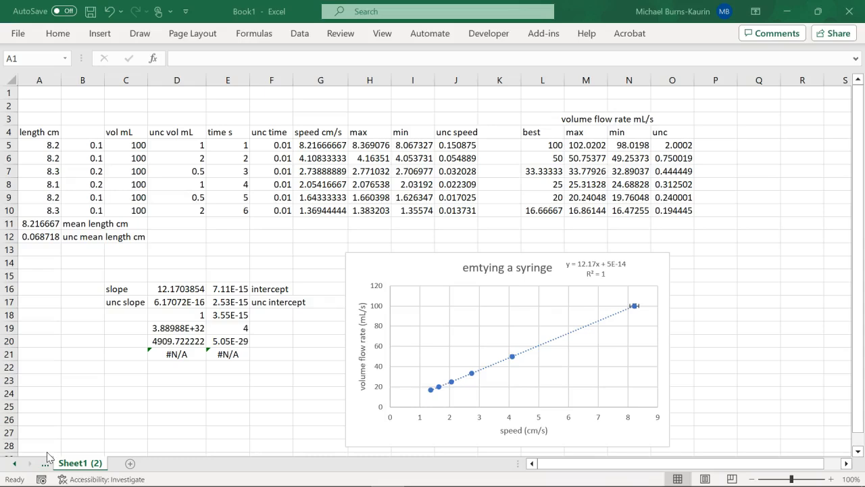
- Clear the mean length, its uncertainty and their labels from A11:C12 on Sheet1 (2)
{"action": "left_click", "coordinate": [332, 146]}
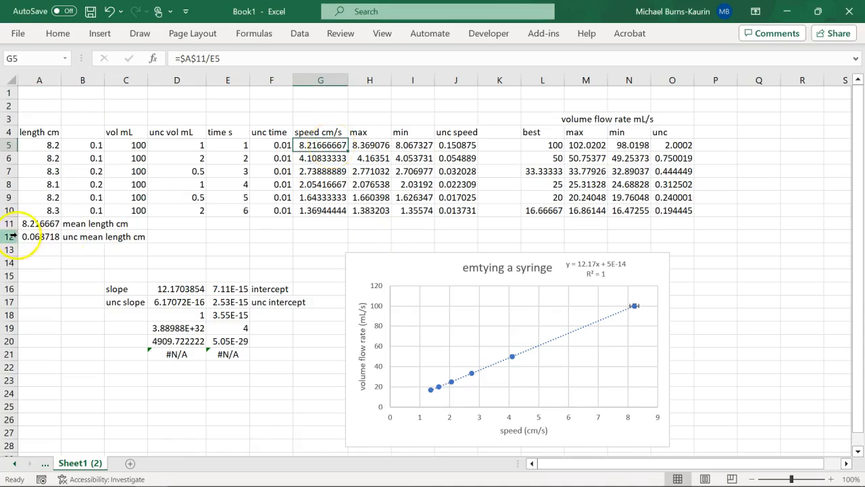
{"action": "left_click_drag", "start_coordinate": [37, 224], "coordinate": [129, 240]}
{"action": "key", "text": "Delete"}
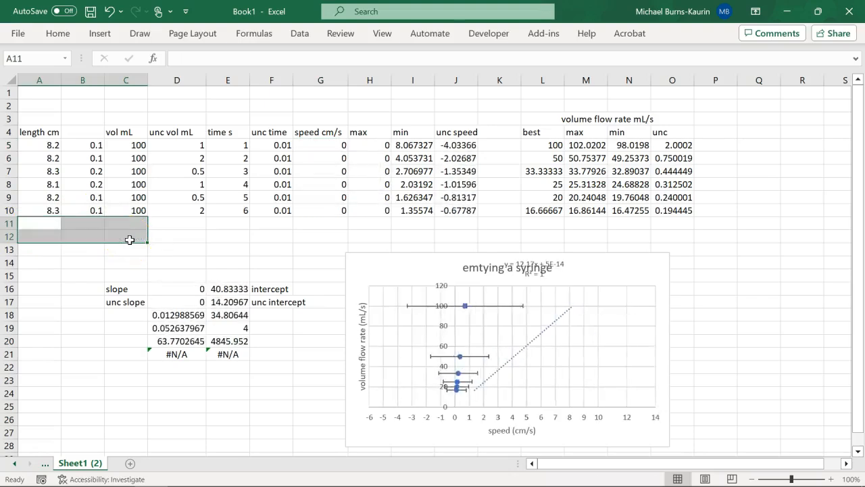
- Change the speed formula in G5 to =A5/E5 and fill it down through G10
{"action": "left_click", "coordinate": [329, 145]}
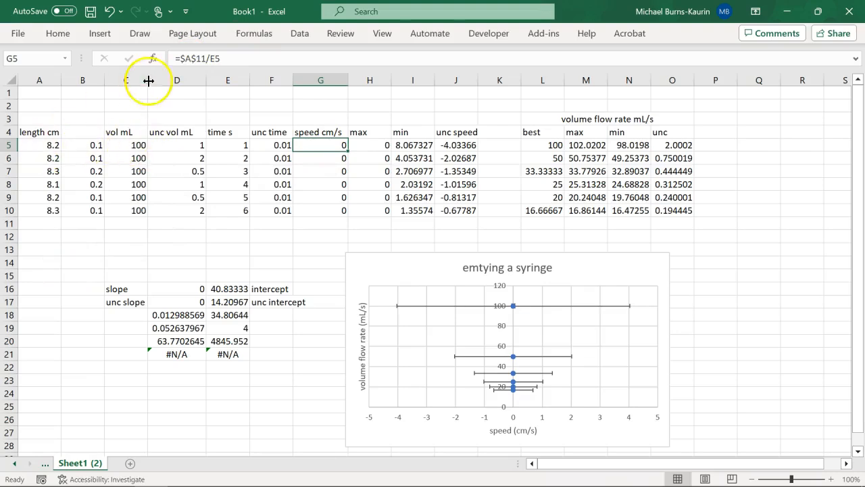
{"action": "left_click_drag", "start_coordinate": [182, 59], "coordinate": [207, 58]}
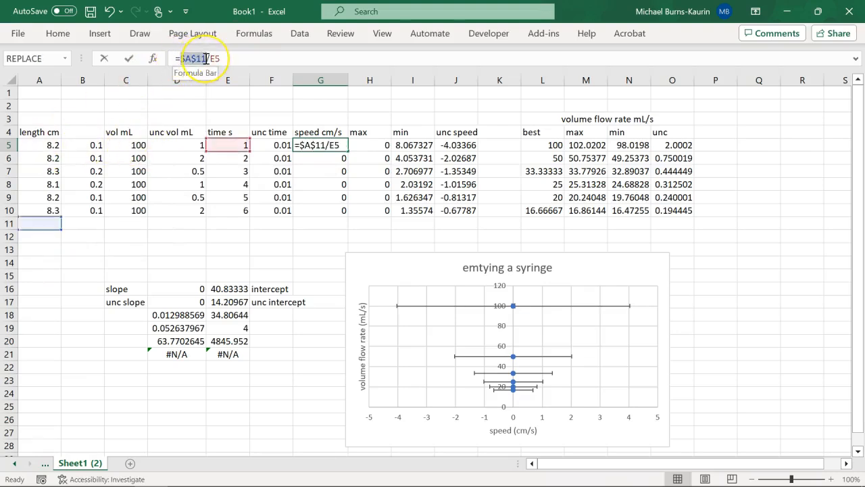
{"action": "type", "text": "a5"}
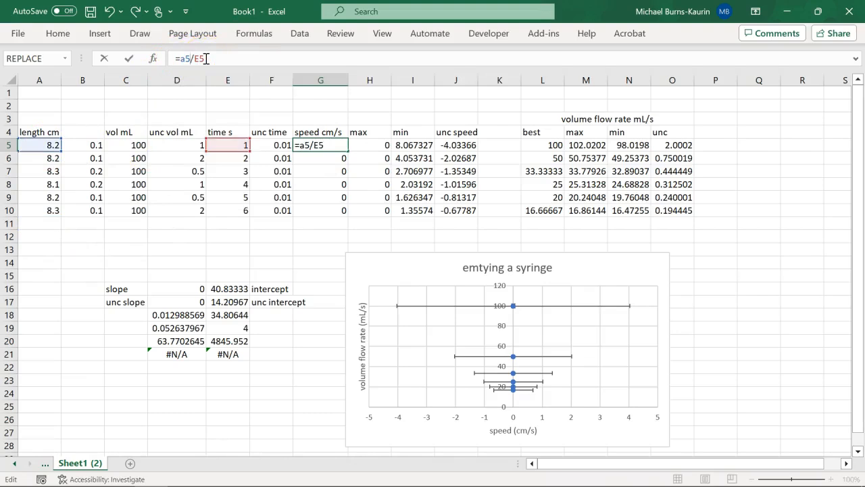
{"action": "key", "text": "Return"}
{"action": "left_click", "coordinate": [330, 145]}
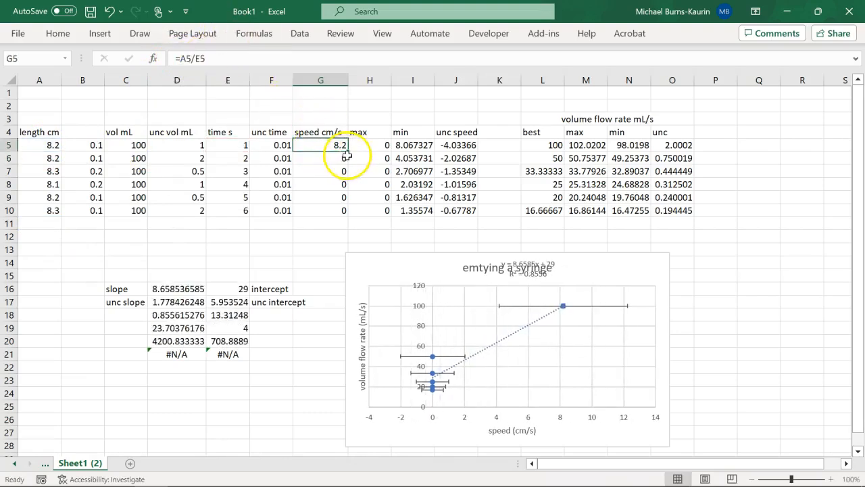
{"action": "left_click_drag", "start_coordinate": [348, 153], "coordinate": [340, 223]}
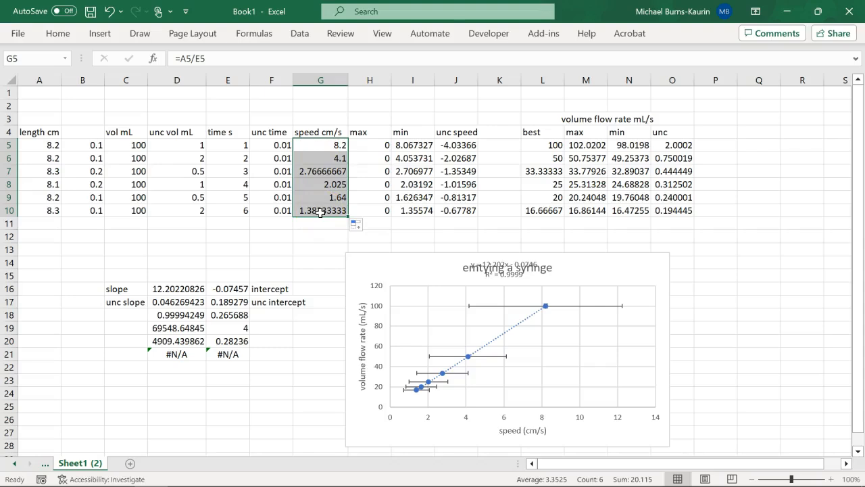
- Change the maximum speed formula in H5 to =(A5+B5)/(E5-F5) and fill it down through H10
{"action": "left_click", "coordinate": [372, 148]}
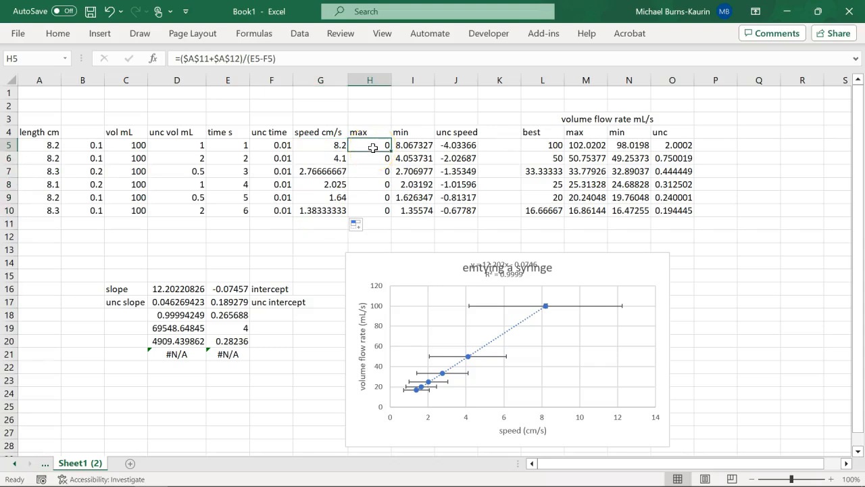
{"action": "left_click", "coordinate": [186, 58]}
{"action": "left_click_drag", "start_coordinate": [185, 59], "coordinate": [209, 59]}
{"action": "type", "text": "a5"}
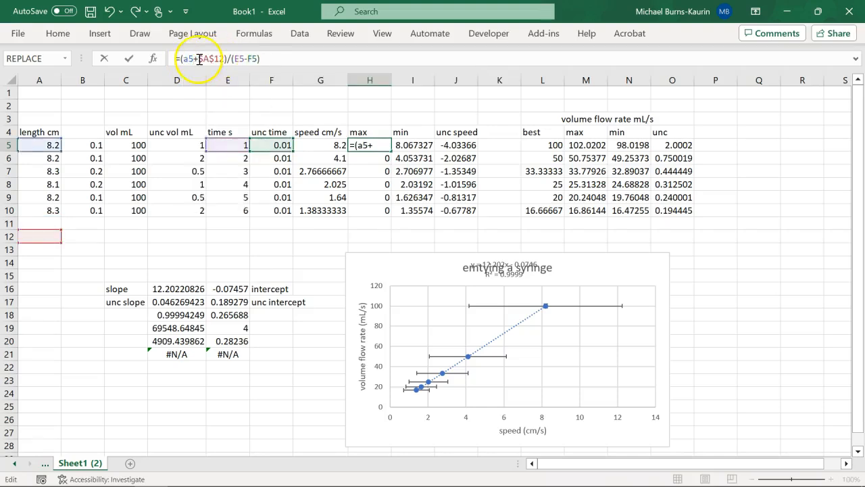
{"action": "left_click_drag", "start_coordinate": [200, 59], "coordinate": [225, 61]}
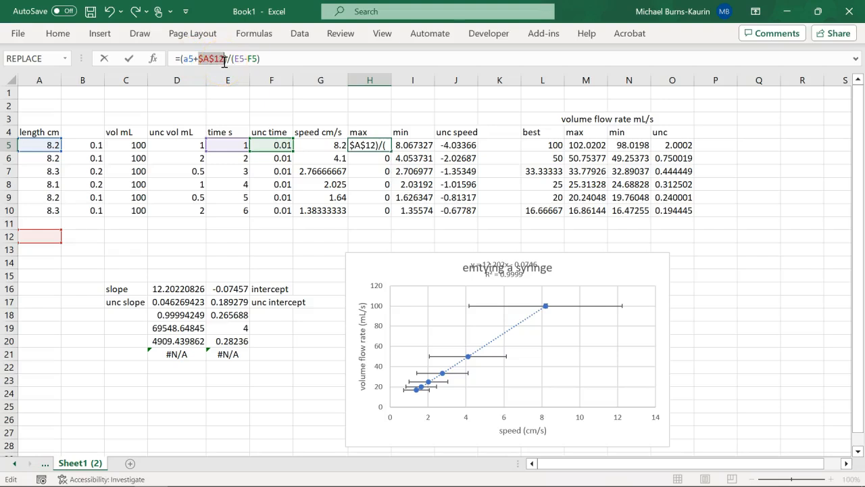
{"action": "type", "text": "b5"}
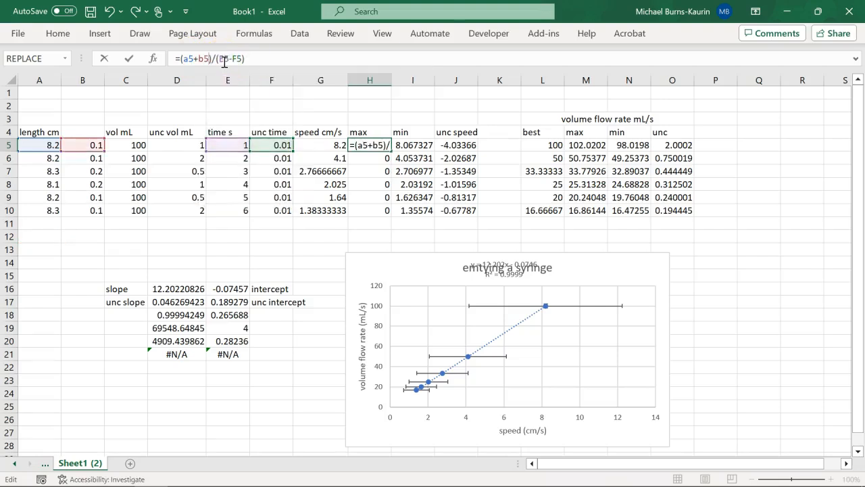
{"action": "key", "text": "Return"}
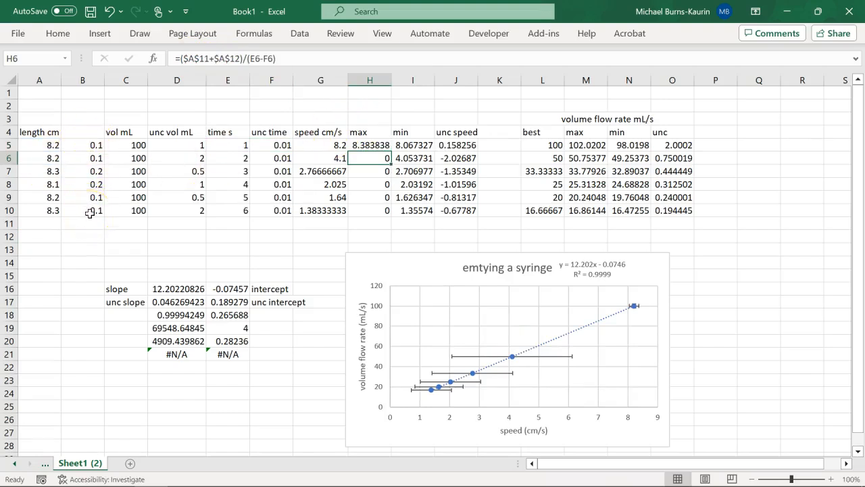
{"action": "left_click", "coordinate": [366, 143]}
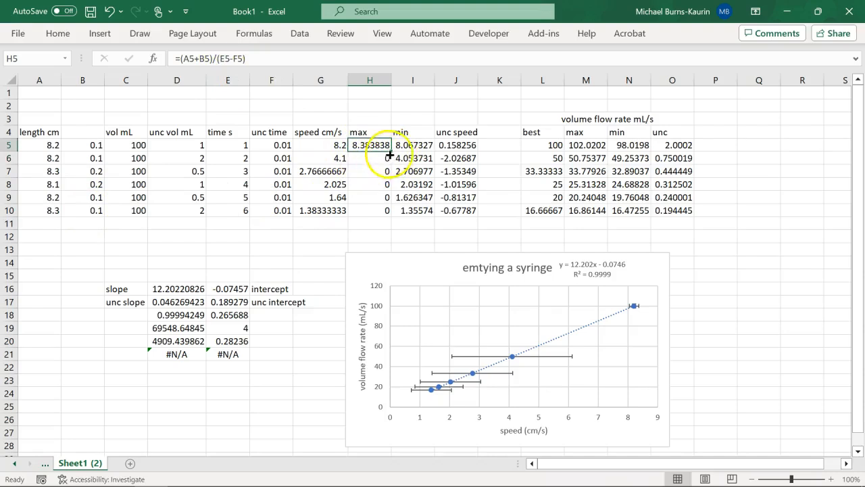
{"action": "left_click_drag", "start_coordinate": [391, 151], "coordinate": [390, 215]}
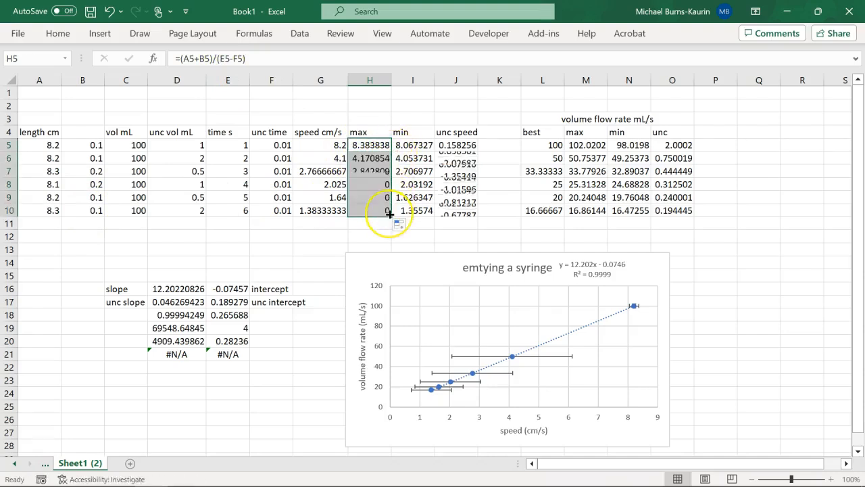
- Change the minimum speed formula in I5 to =(A5-B5)/(E5+F5), fill it down through I10, and check the uncertainty formula in J5
{"action": "left_click", "coordinate": [430, 144]}
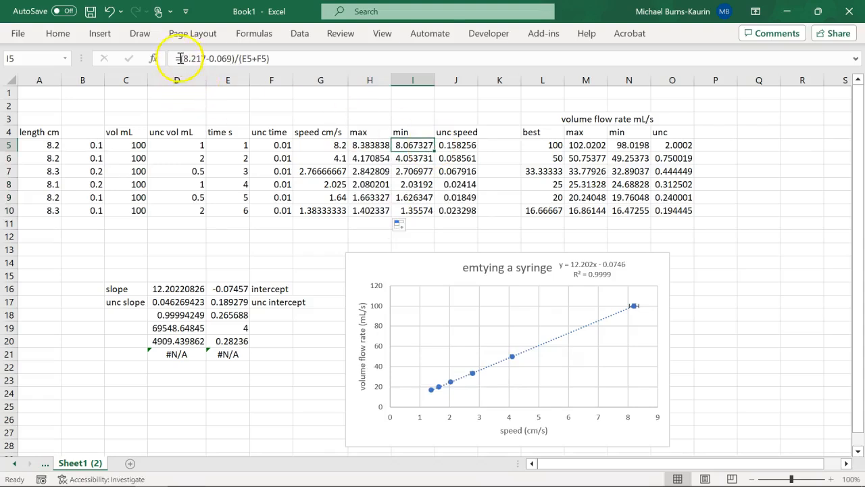
{"action": "left_click_drag", "start_coordinate": [181, 58], "coordinate": [234, 59]}
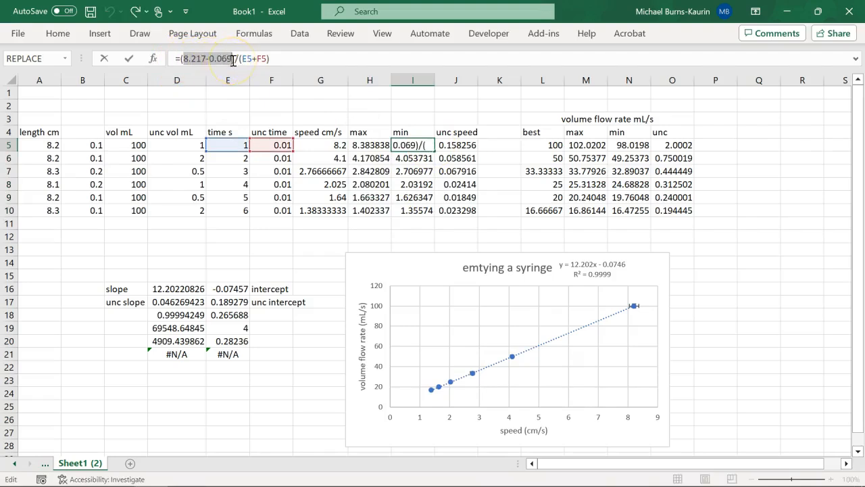
{"action": "left_click", "coordinate": [51, 145]}
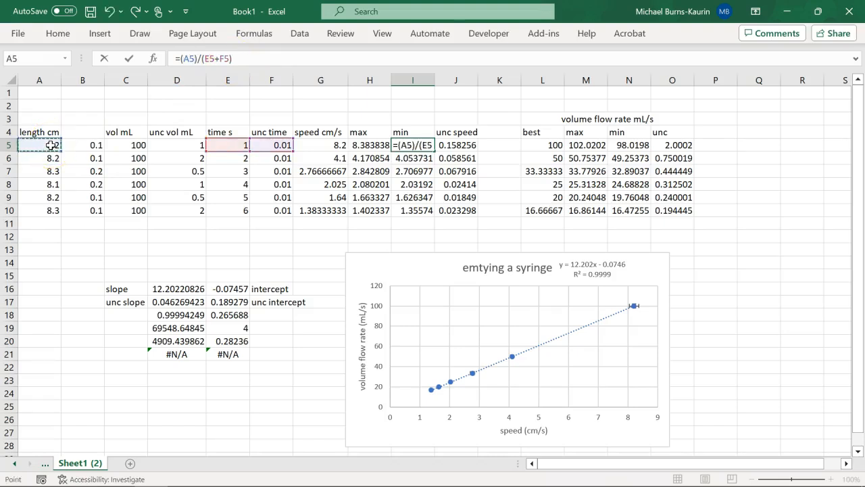
{"action": "type", "text": "-"}
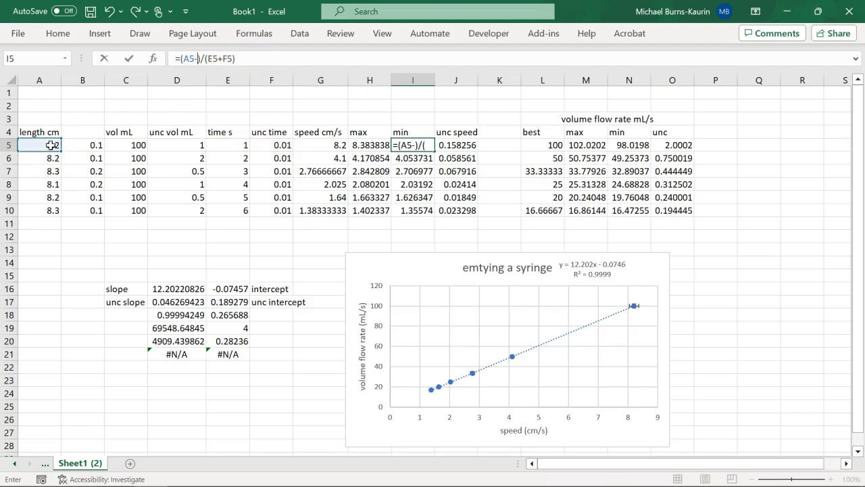
{"action": "left_click", "coordinate": [84, 146]}
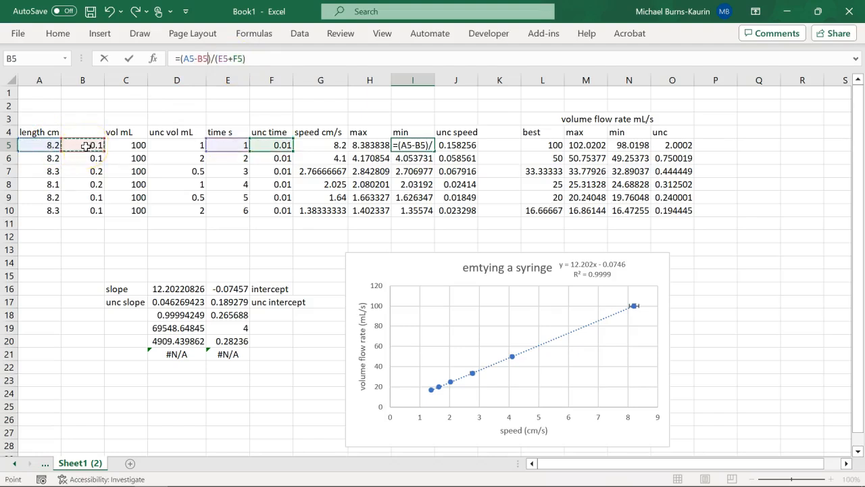
{"action": "key", "text": "Return"}
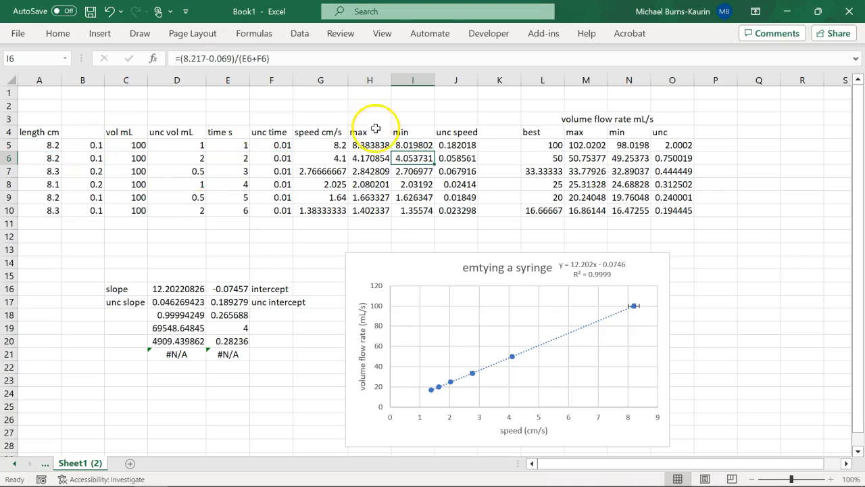
{"action": "left_click", "coordinate": [411, 145]}
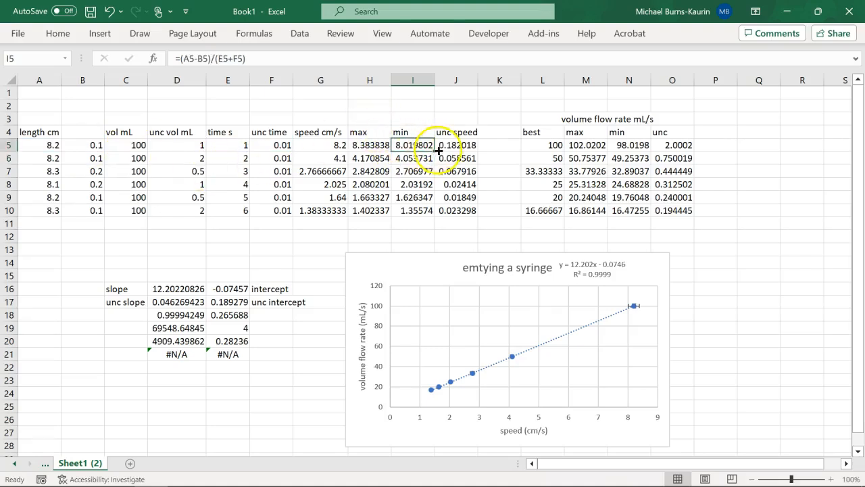
{"action": "double_click", "coordinate": [436, 152]}
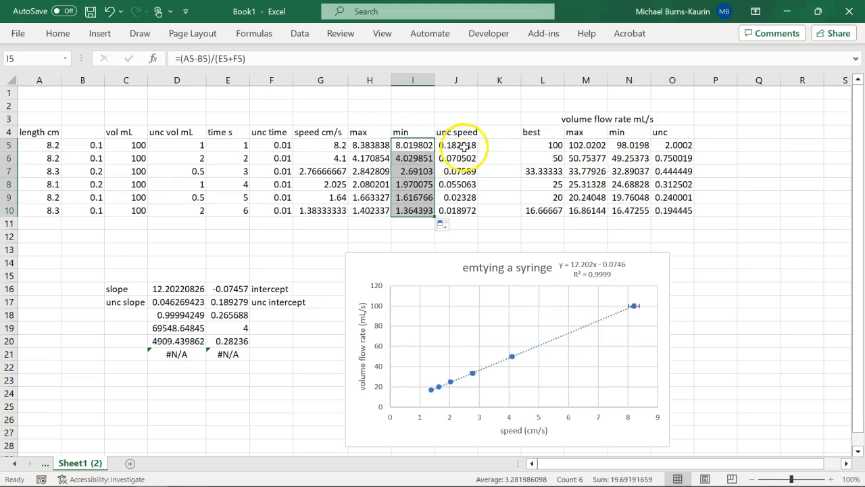
{"action": "left_click", "coordinate": [450, 144]}
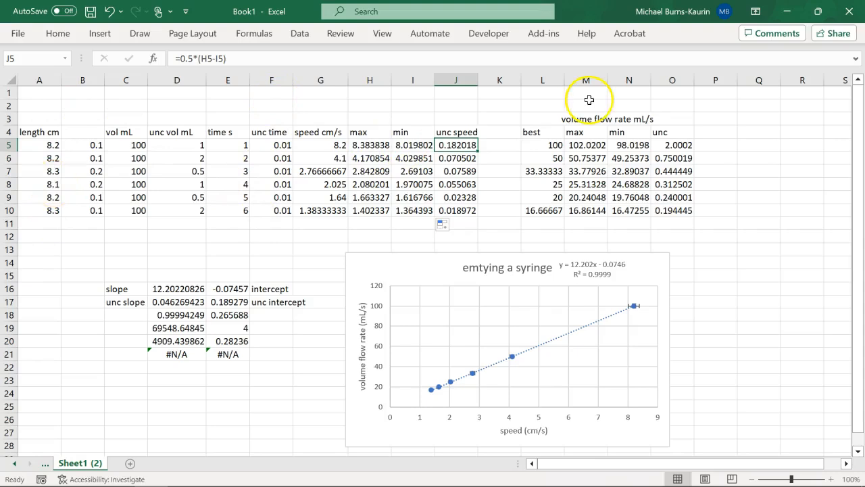
- Change the best volume flow rate formula in L5 to =C5/E5 and fill it down through L10
{"action": "left_click", "coordinate": [551, 145]}
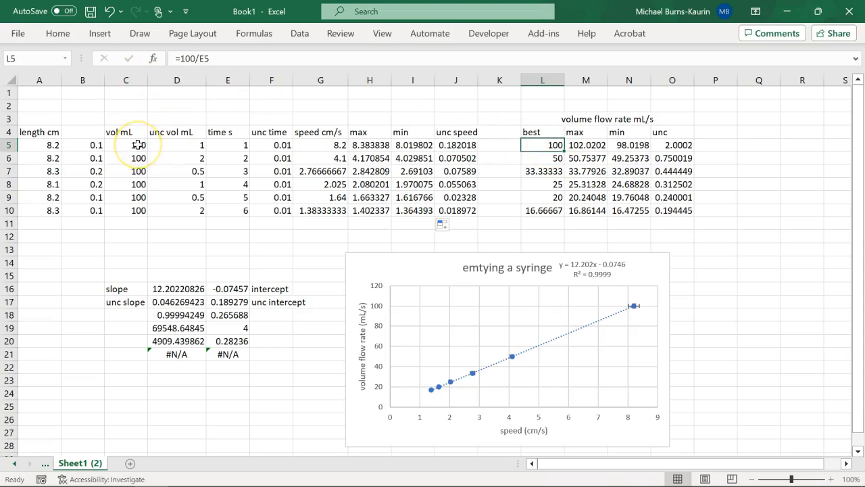
{"action": "left_click_drag", "start_coordinate": [179, 59], "coordinate": [196, 58]}
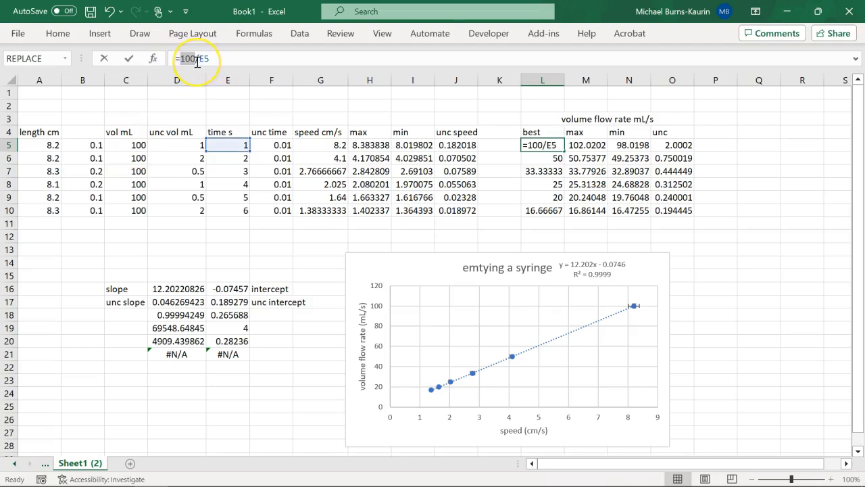
{"action": "type", "text": "c5"}
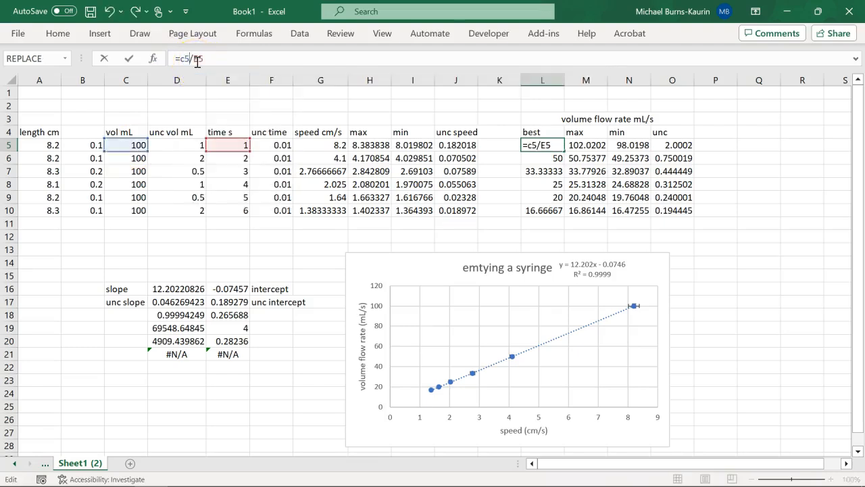
{"action": "key", "text": "Return"}
{"action": "left_click", "coordinate": [548, 145]}
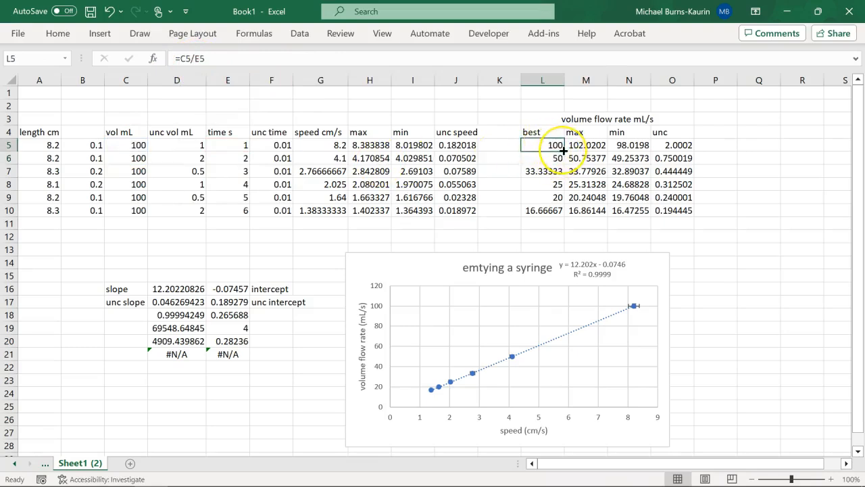
{"action": "key", "text": "ctrl+shift+Down"}
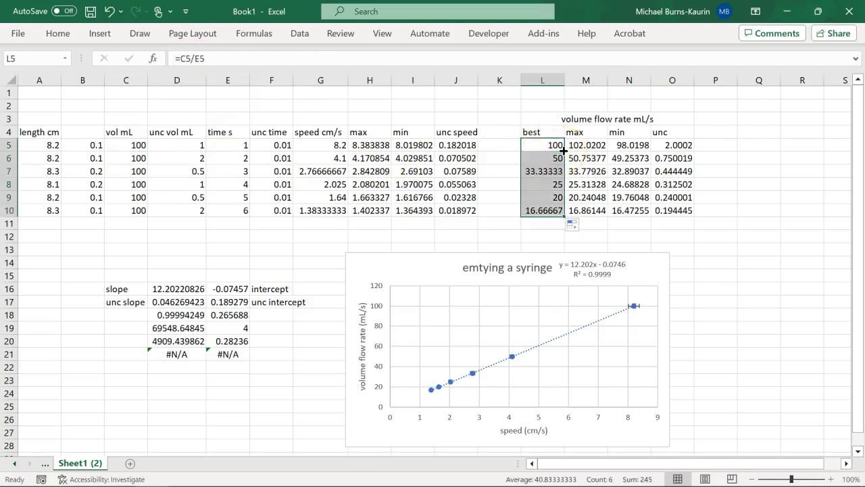
- Replace the constant 101 in the maximum flow rate formula in M5 with a parenthesised sum of C5 and D5, declining the suggested correction
{"action": "left_click", "coordinate": [593, 145]}
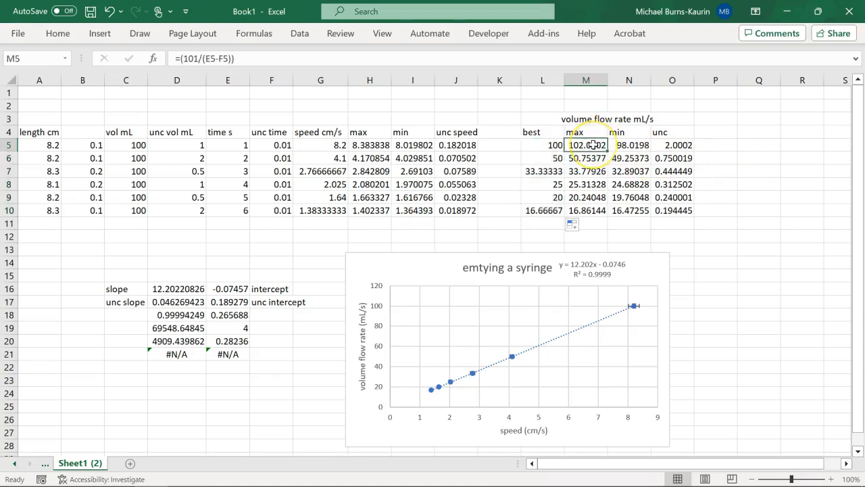
{"action": "left_click", "coordinate": [181, 59]}
{"action": "left_click_drag", "start_coordinate": [182, 59], "coordinate": [198, 60]}
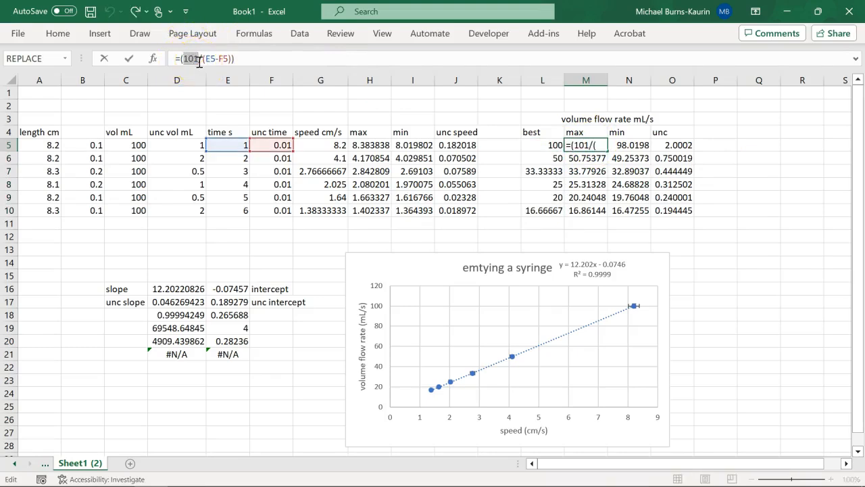
{"action": "type", "text": "("}
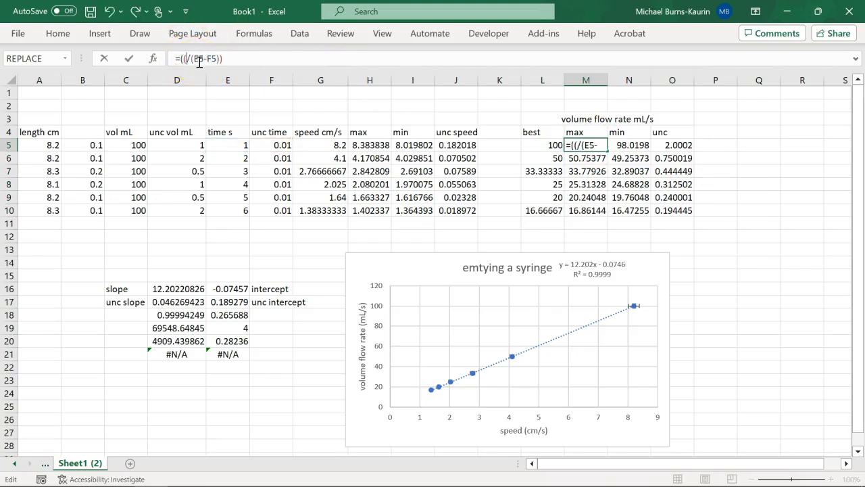
{"action": "left_click", "coordinate": [135, 145]}
{"action": "type", "text": "c%+"}
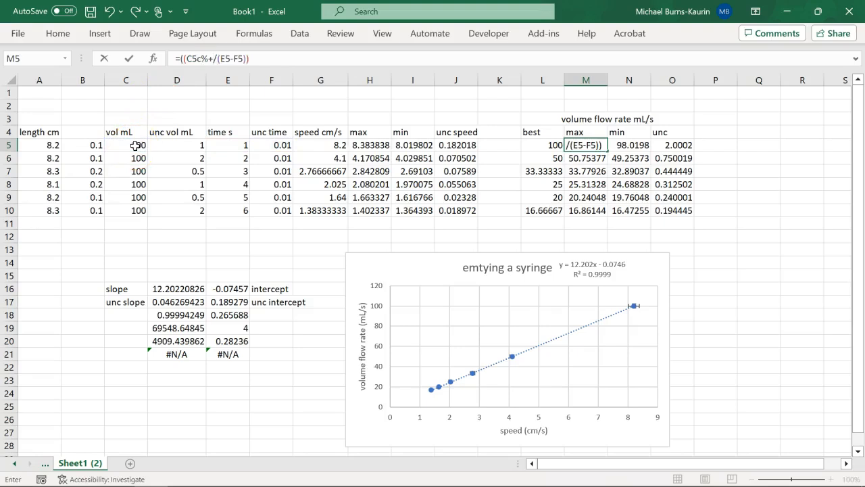
{"action": "left_click", "coordinate": [180, 146]}
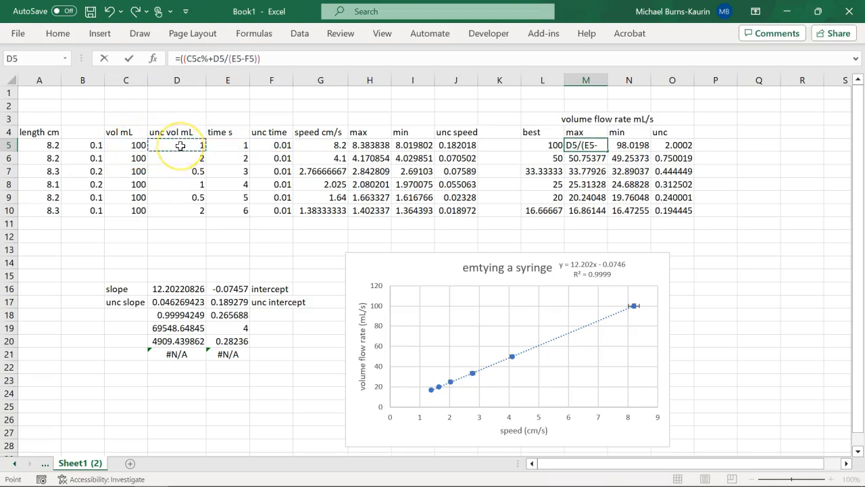
{"action": "type", "text": "d5"}
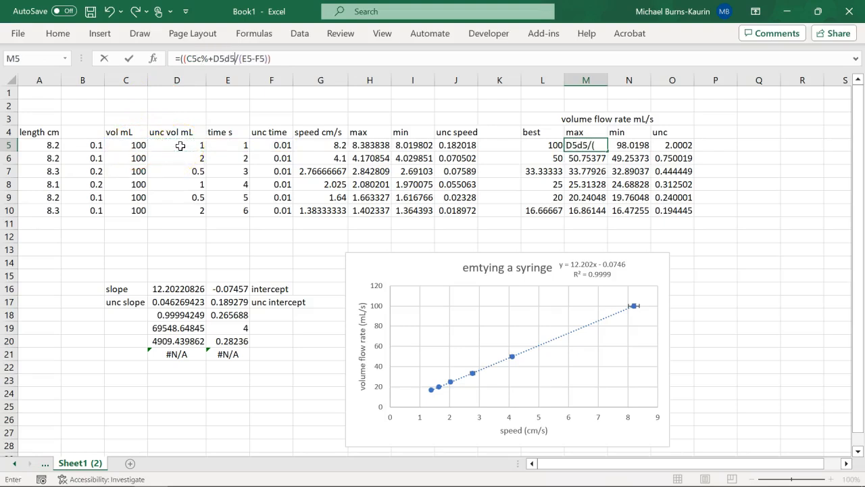
{"action": "type", "text": ")"}
{"action": "key", "text": "Return"}
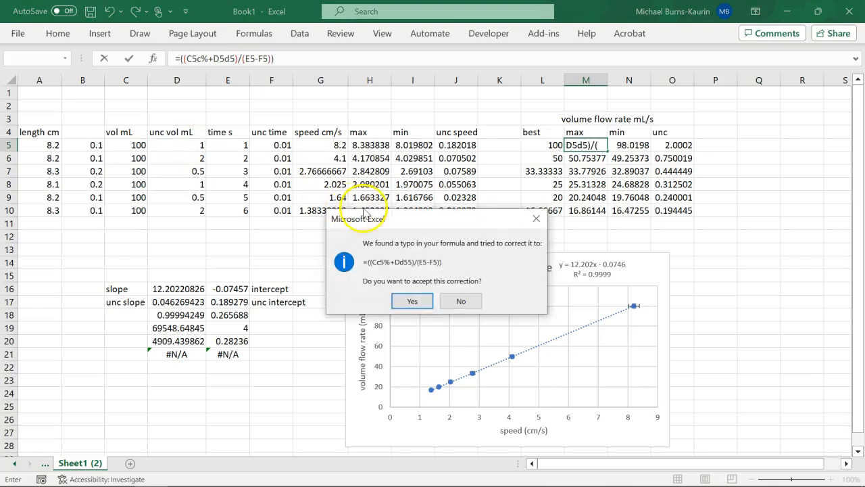
{"action": "left_click", "coordinate": [456, 308]}
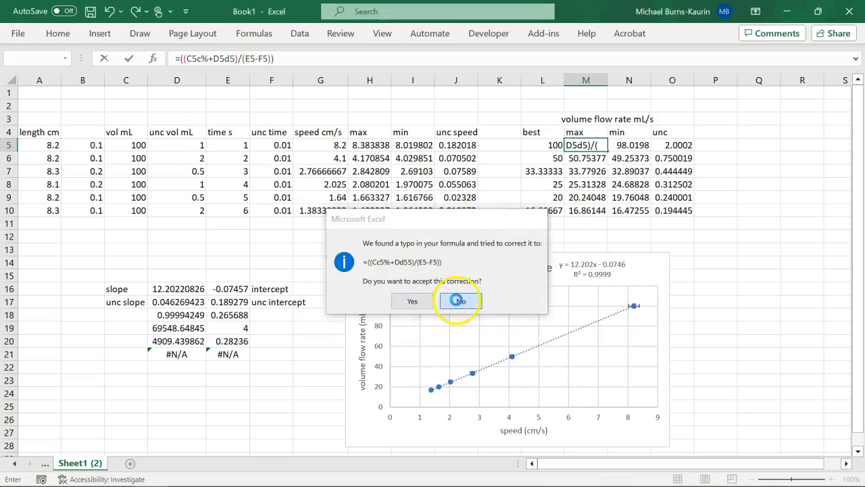
- Remove the stray c% and d5 from the M5 formula, leaving =((C5+D5)/(E5-F5)), and fill it down through M10
{"action": "left_click", "coordinate": [413, 325]}
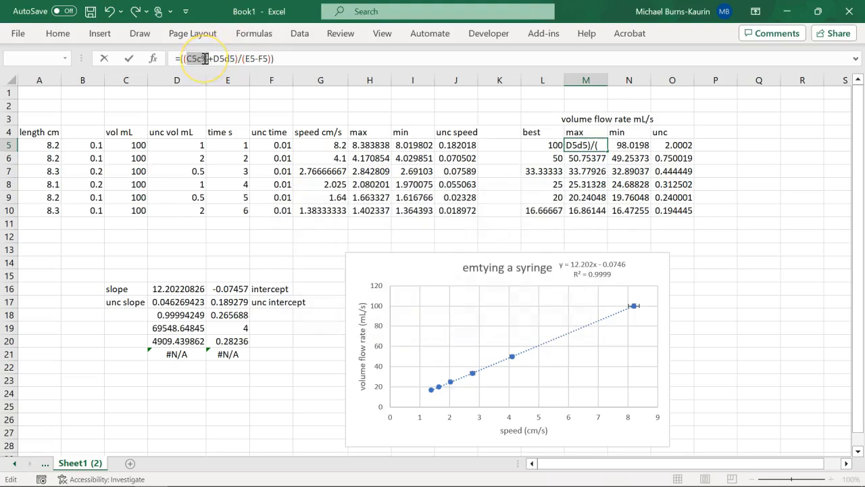
{"action": "left_click", "coordinate": [204, 58]}
{"action": "left_click_drag", "start_coordinate": [203, 58], "coordinate": [209, 59]}
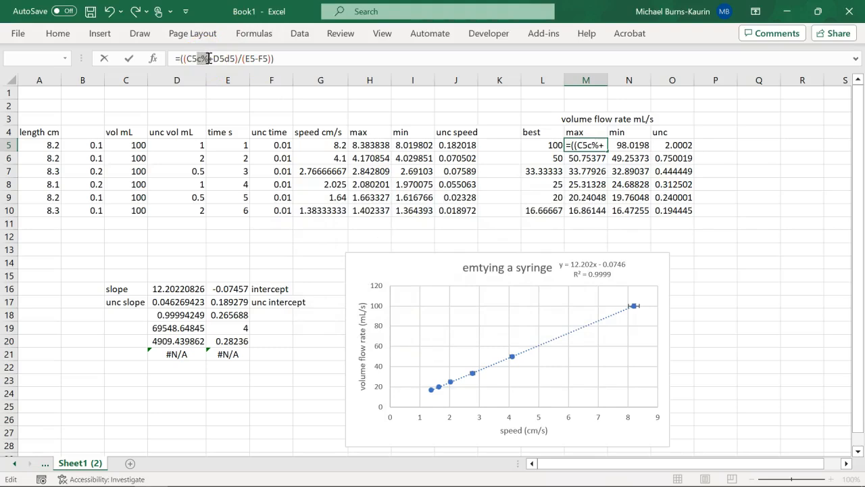
{"action": "key", "text": "BackSpace"}
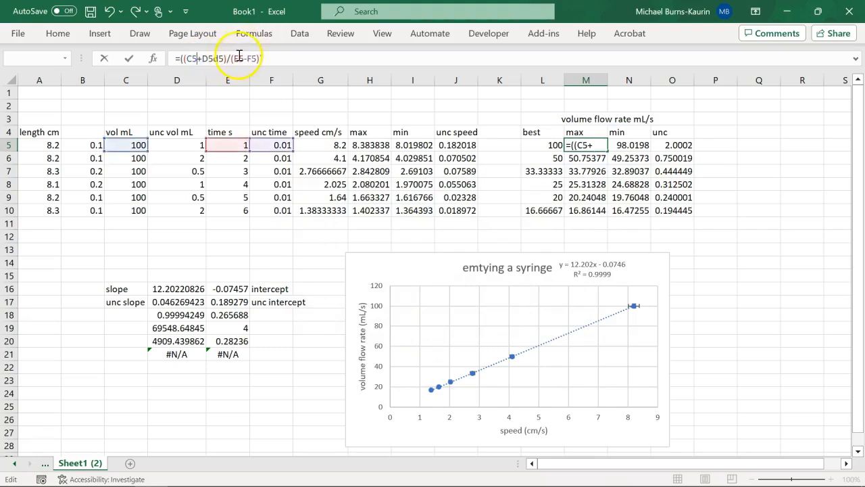
{"action": "left_click_drag", "start_coordinate": [213, 59], "coordinate": [224, 60]}
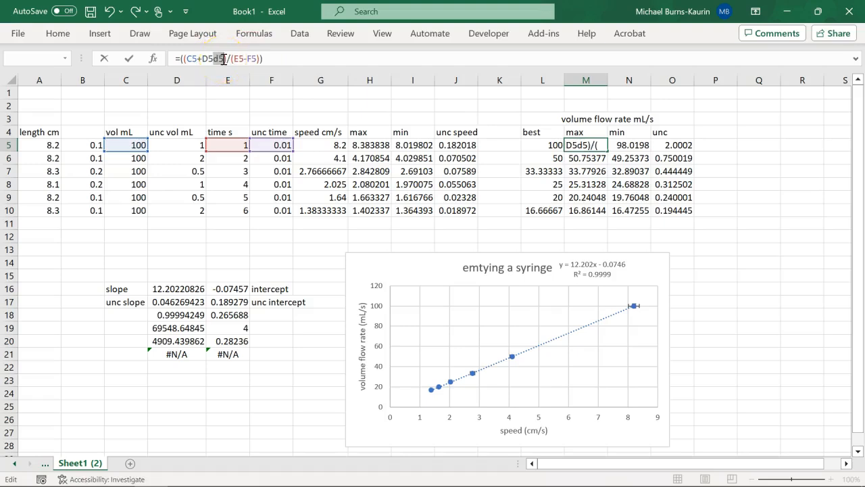
{"action": "key", "text": "BackSpace"}
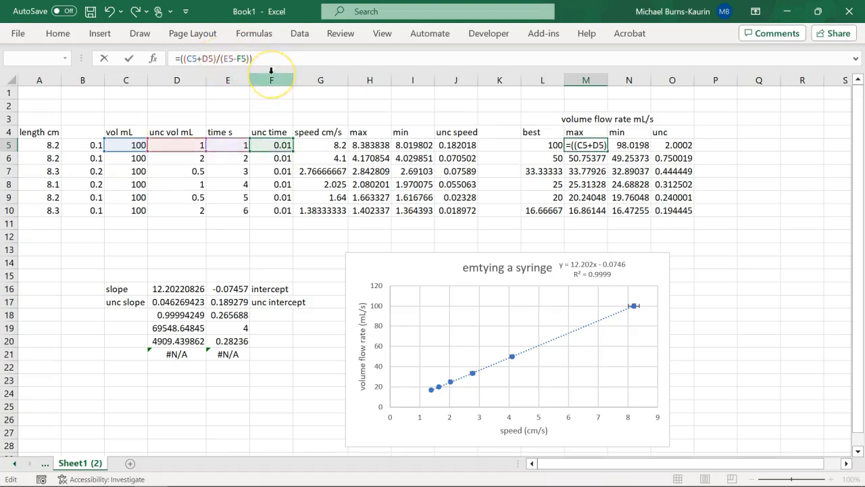
{"action": "key", "text": "Return"}
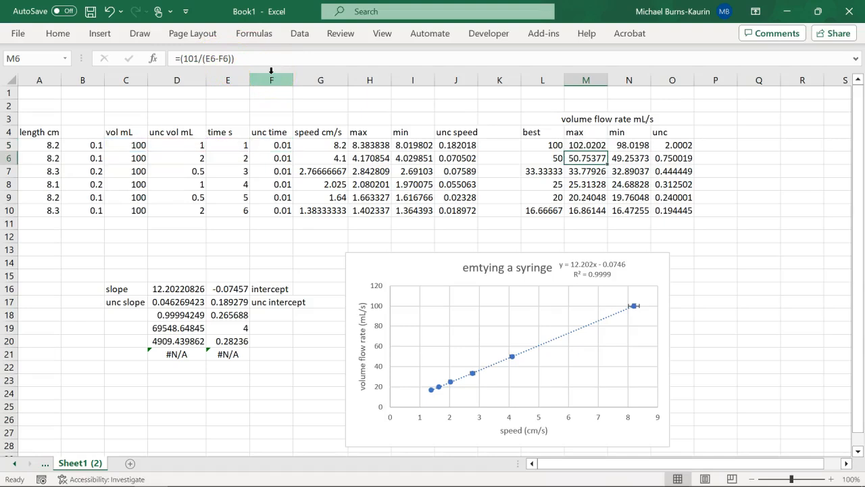
{"action": "left_click", "coordinate": [586, 145]}
{"action": "left_click_drag", "start_coordinate": [608, 151], "coordinate": [601, 217]}
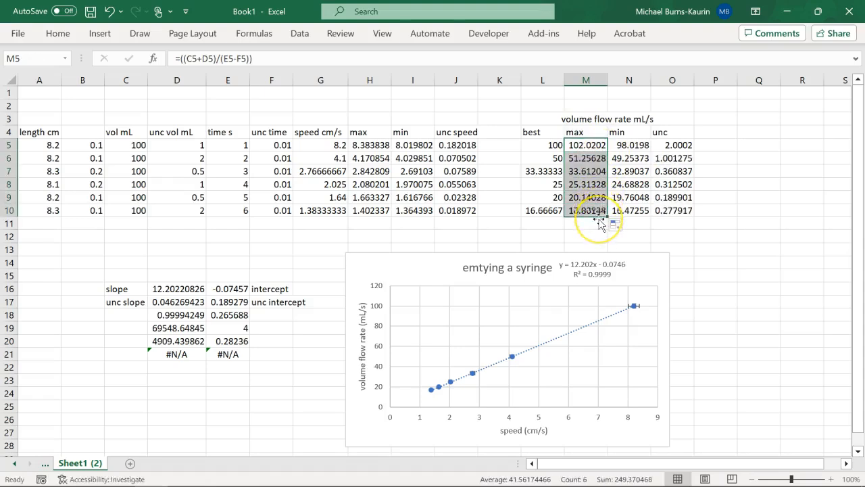
- Change the minimum volume flow rate formula in N5 to =(C5-D5)/(E5+F5) and fill it down through N10
{"action": "left_click", "coordinate": [633, 147]}
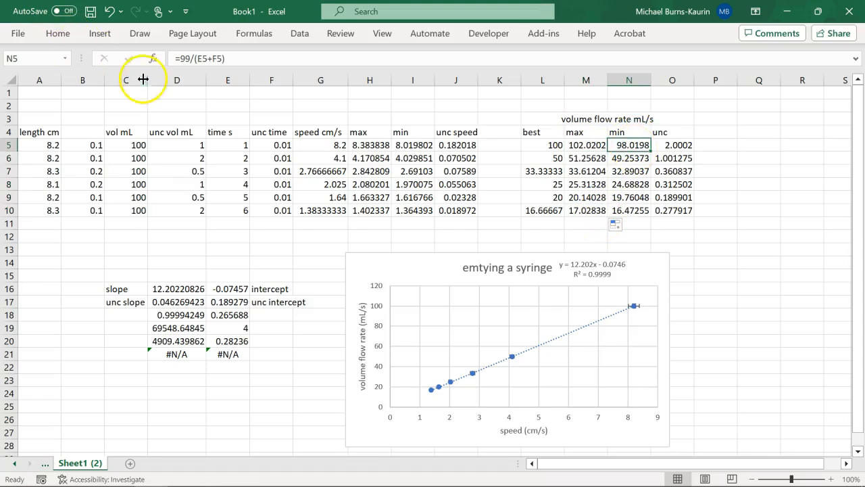
{"action": "left_click_drag", "start_coordinate": [180, 58], "coordinate": [190, 60]}
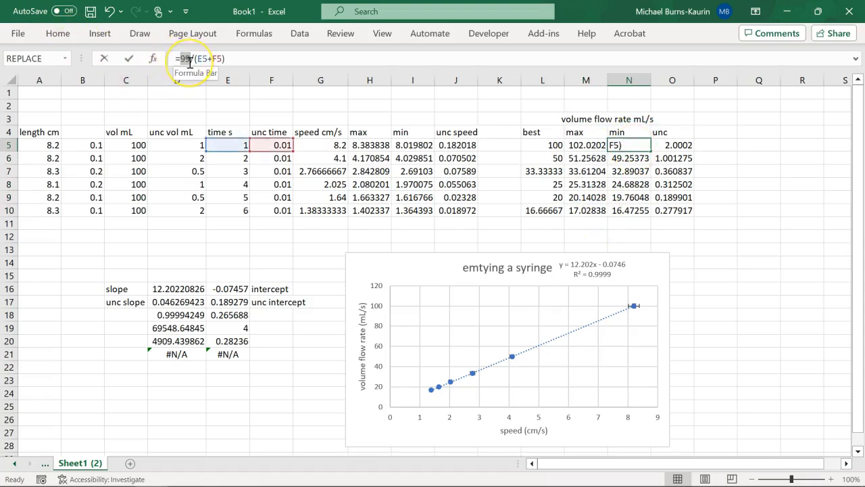
{"action": "type", "text": "("}
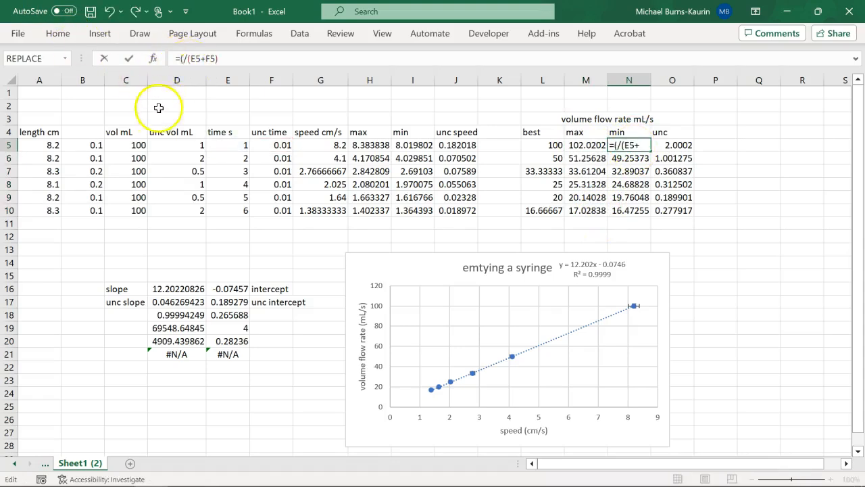
{"action": "left_click", "coordinate": [135, 143]}
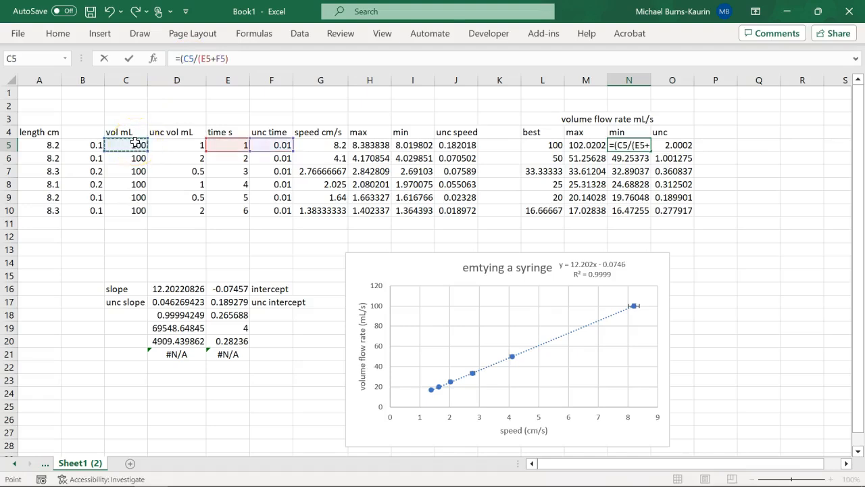
{"action": "type", "text": "-"}
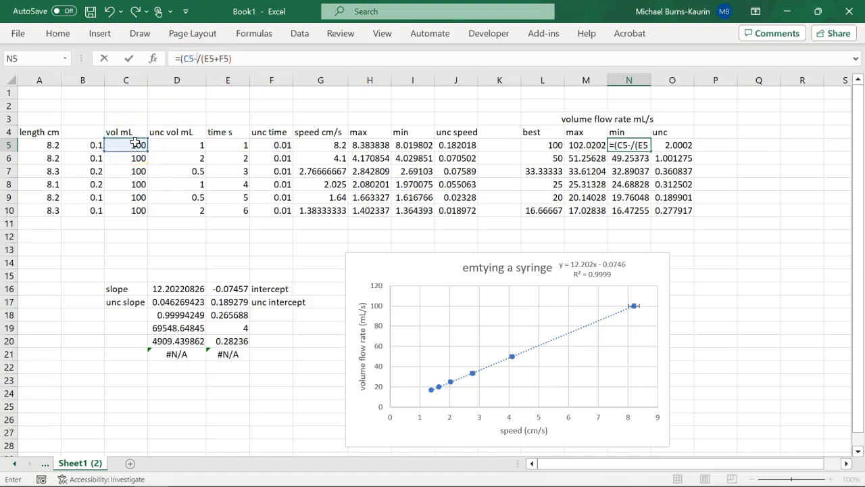
{"action": "left_click", "coordinate": [180, 144]}
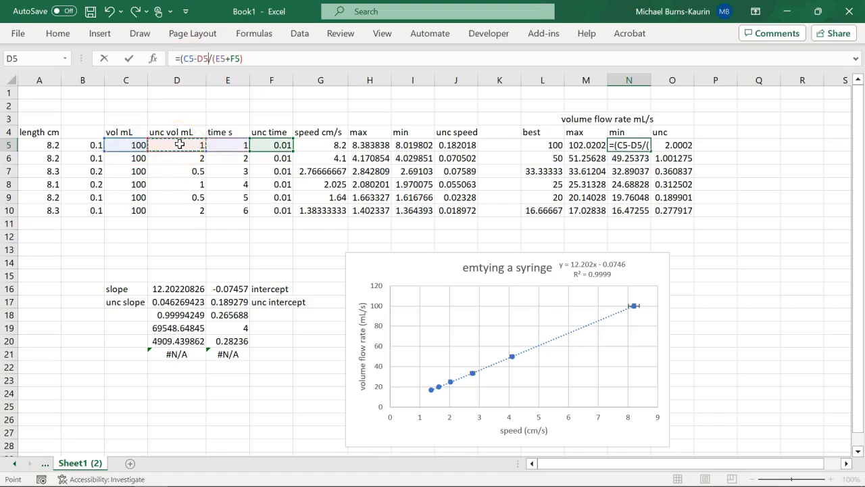
{"action": "type", "text": ")"}
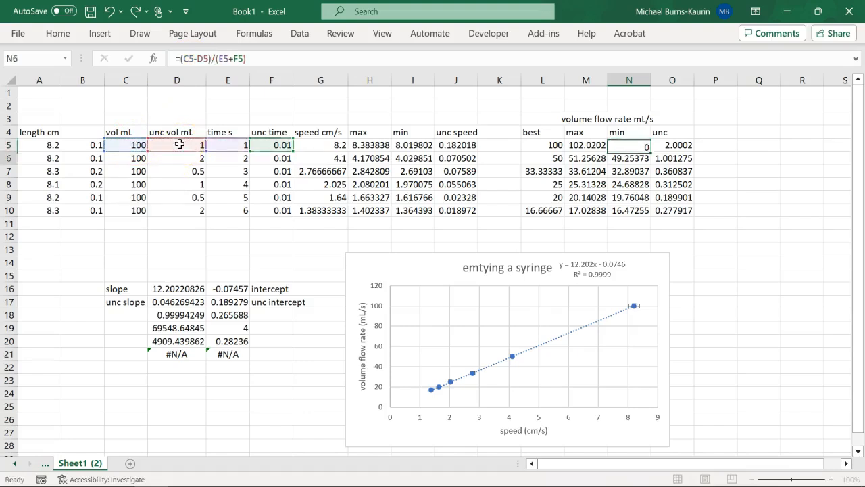
{"action": "key", "text": "Return"}
{"action": "left_click", "coordinate": [643, 144]}
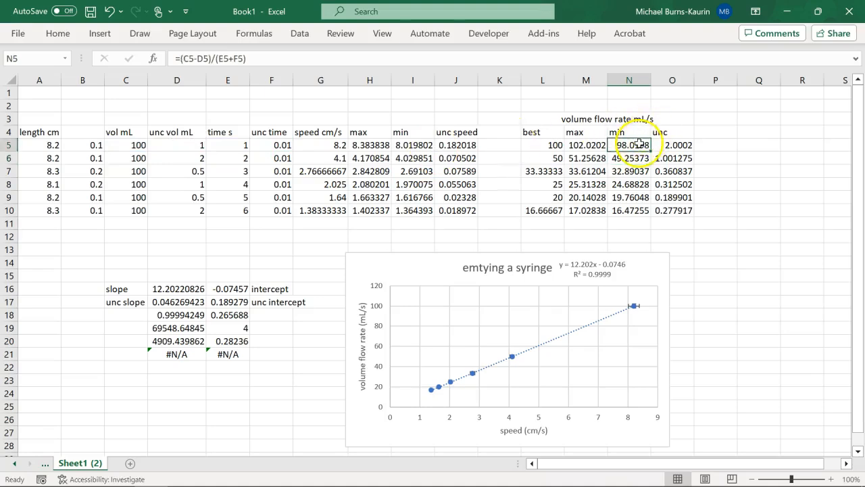
{"action": "double_click", "coordinate": [650, 152]}
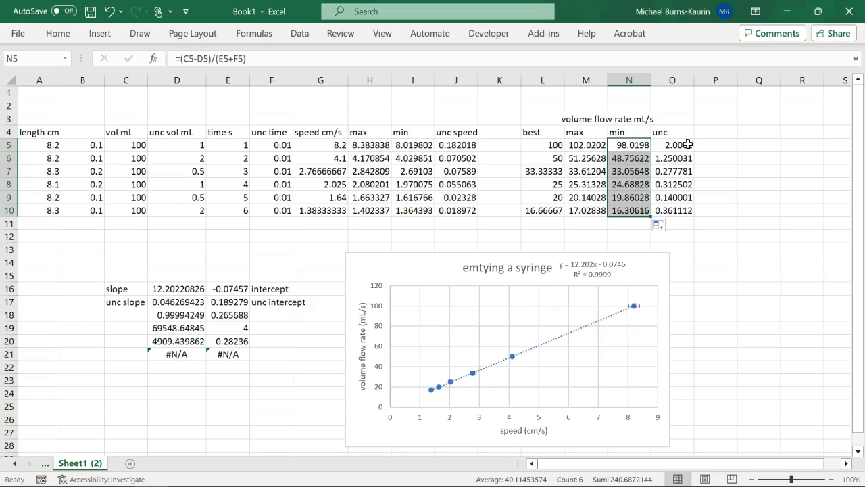
- Compare the fit results and chart on Sheet1 with those on Sheet1 (2), ending on Sheet1 (2)
{"action": "mouse_move", "coordinate": [358, 475]}
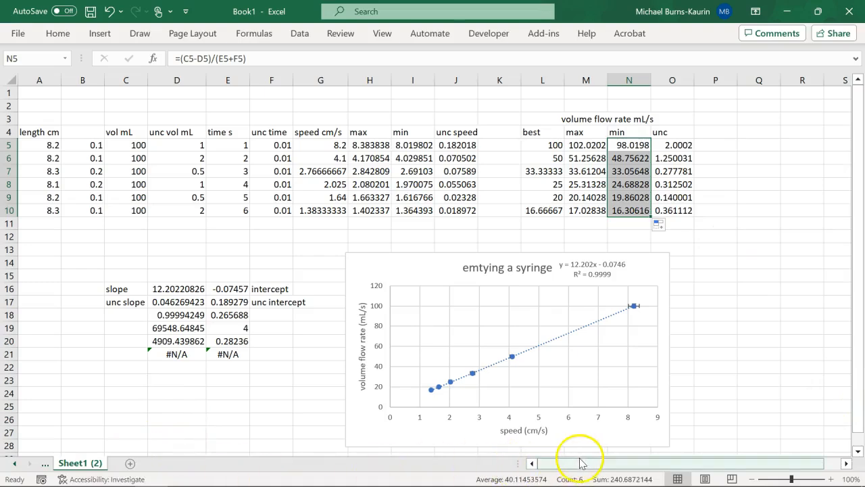
{"action": "left_click_drag", "start_coordinate": [582, 463], "coordinate": [534, 464]}
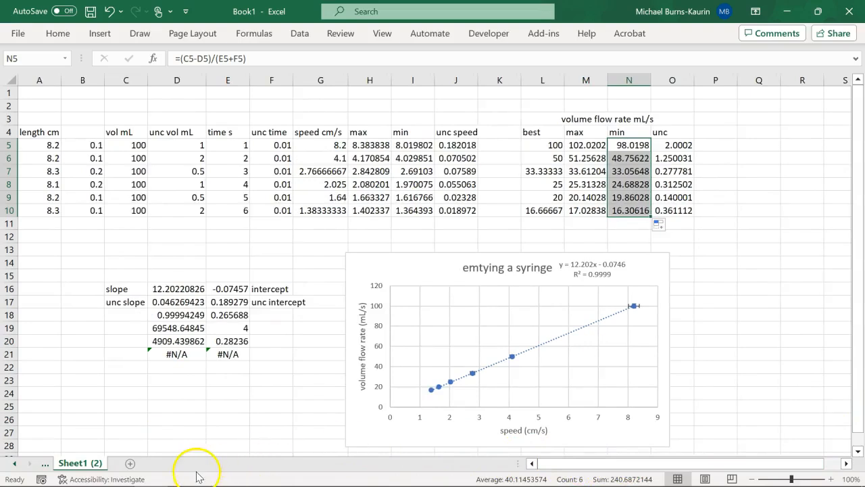
{"action": "left_click", "coordinate": [12, 464]}
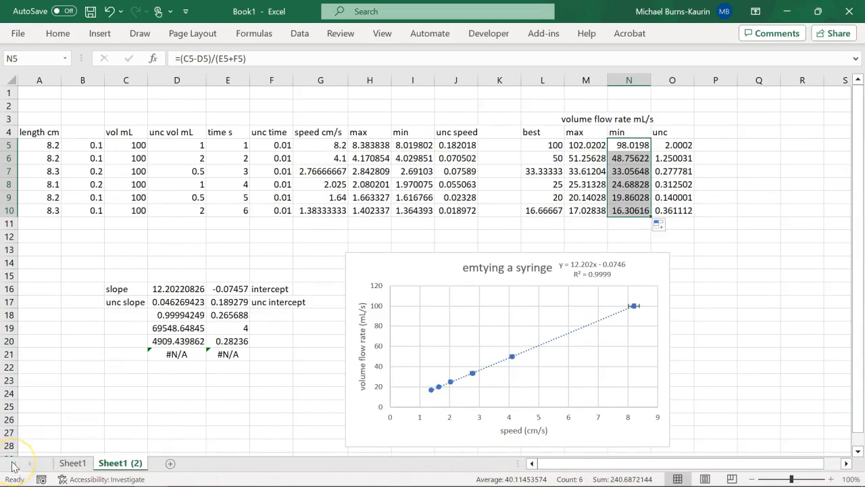
{"action": "left_click", "coordinate": [85, 465]}
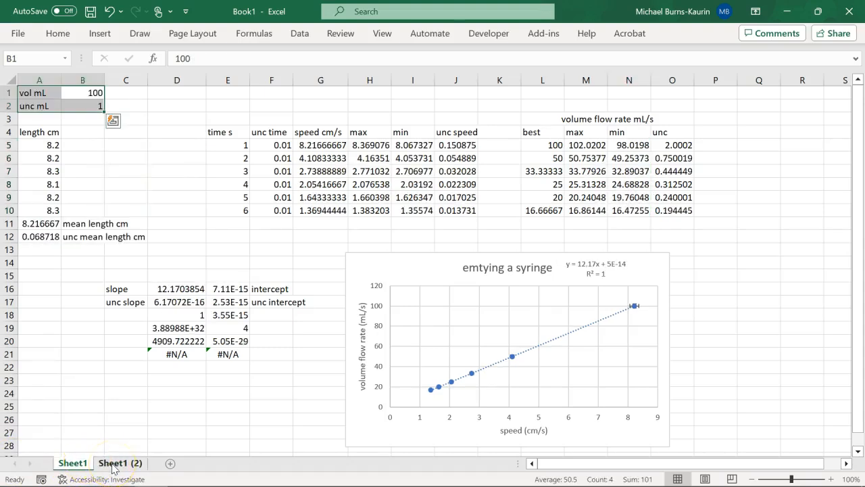
{"action": "left_click", "coordinate": [114, 466]}
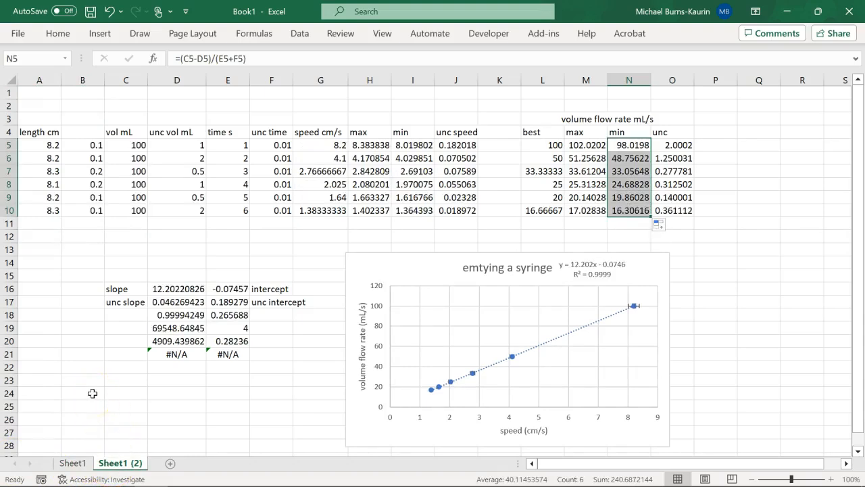
{"action": "mouse_move", "coordinate": [54, 482]}
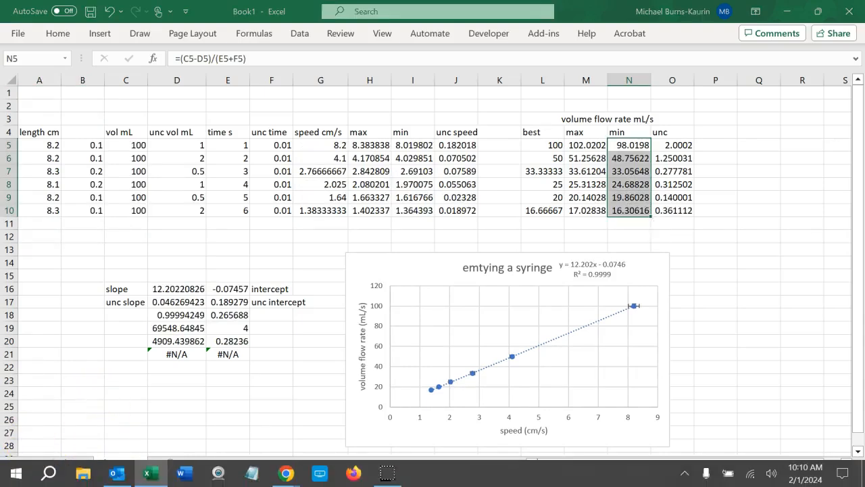